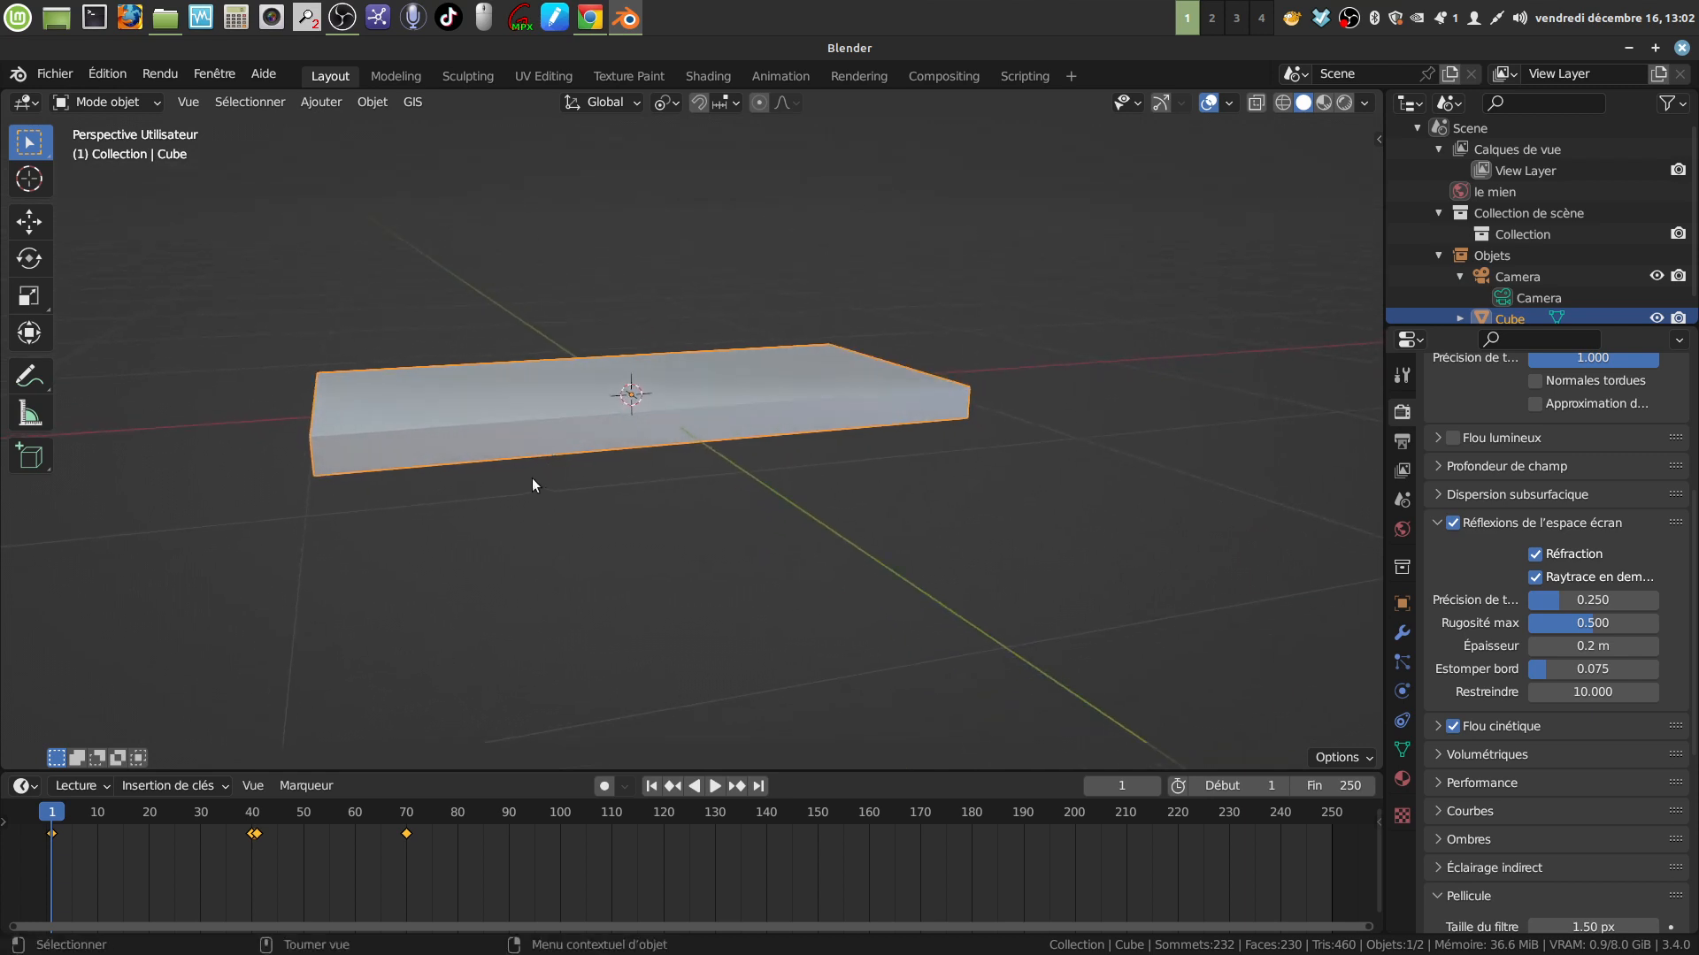
# Examine the flat slab from several angles together with its keyframes on the timeline
pyautogui.moveTo(532, 478); pyautogui.dragTo(610, 478, button='middle')
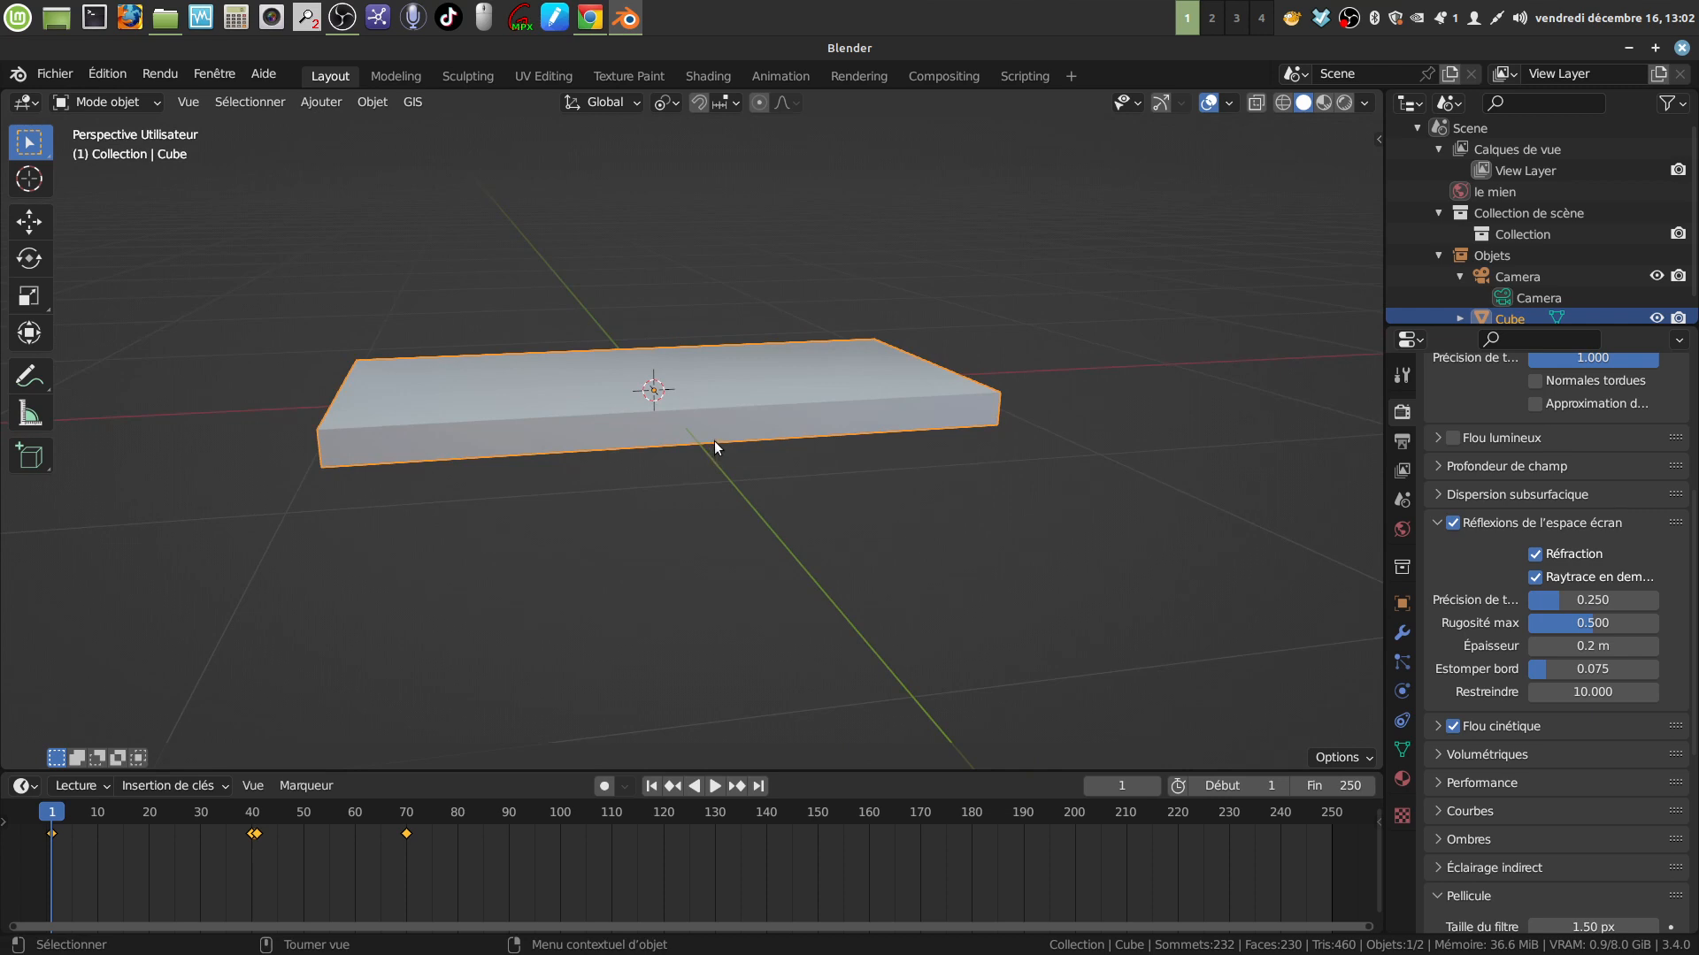
pyautogui.moveTo(741, 432); pyautogui.dragTo(743, 448, button='middle')
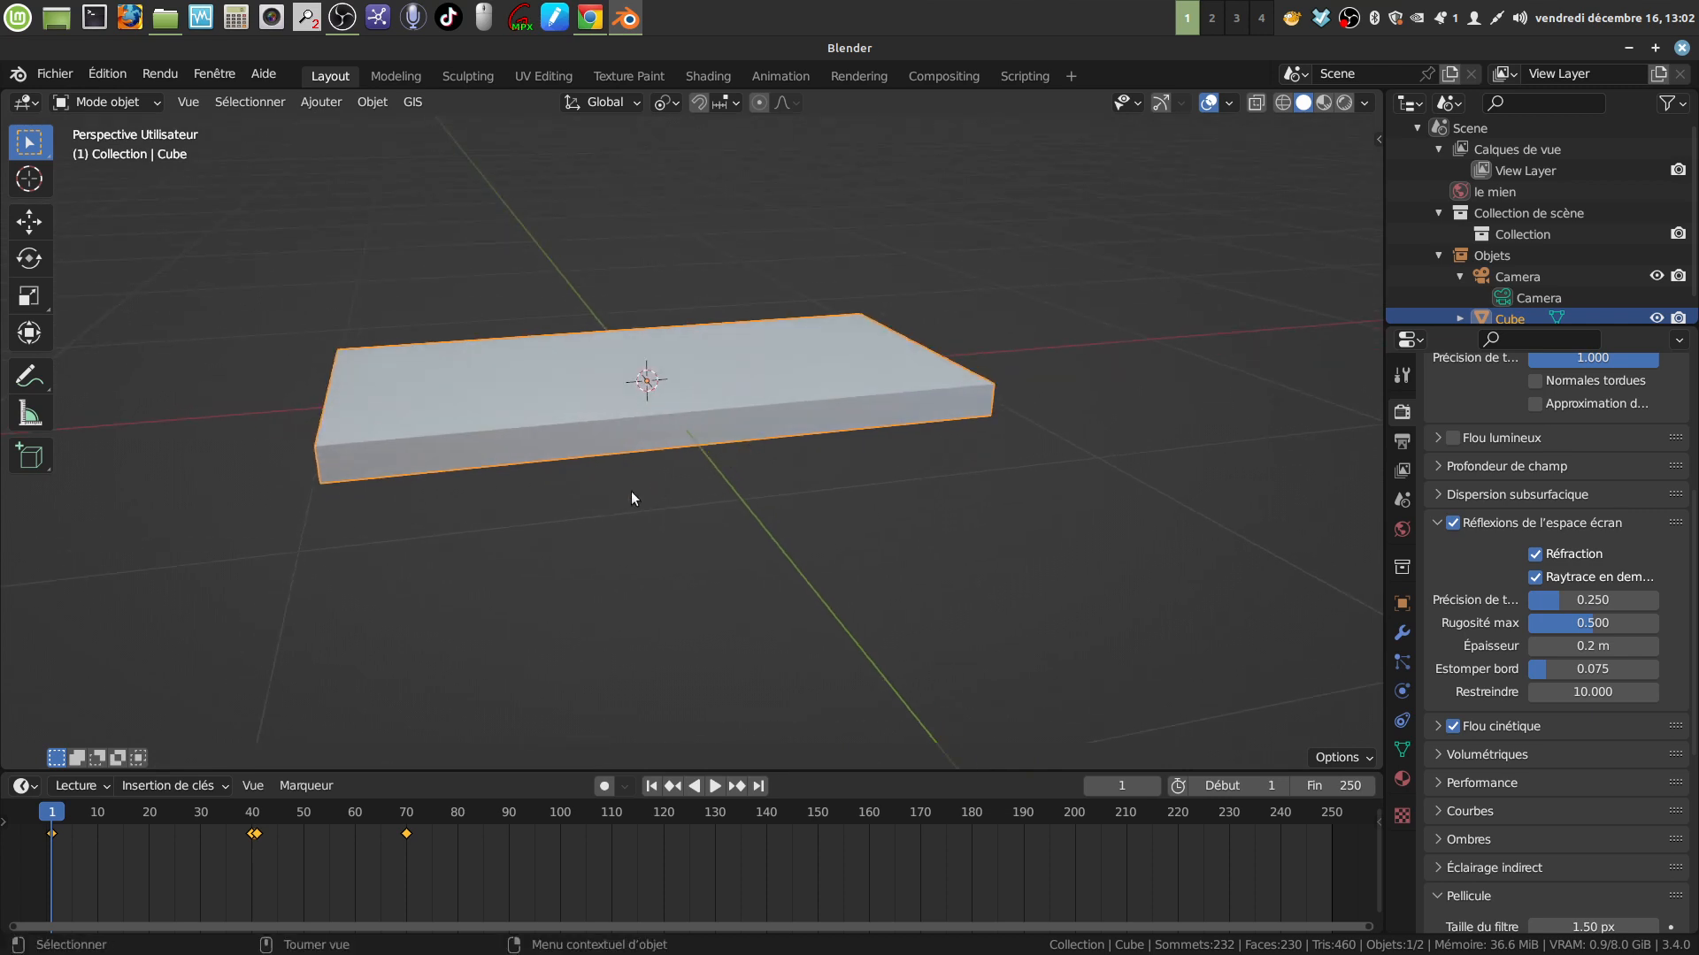
pyautogui.moveTo(633, 518); pyautogui.dragTo(820, 492, button='middle')
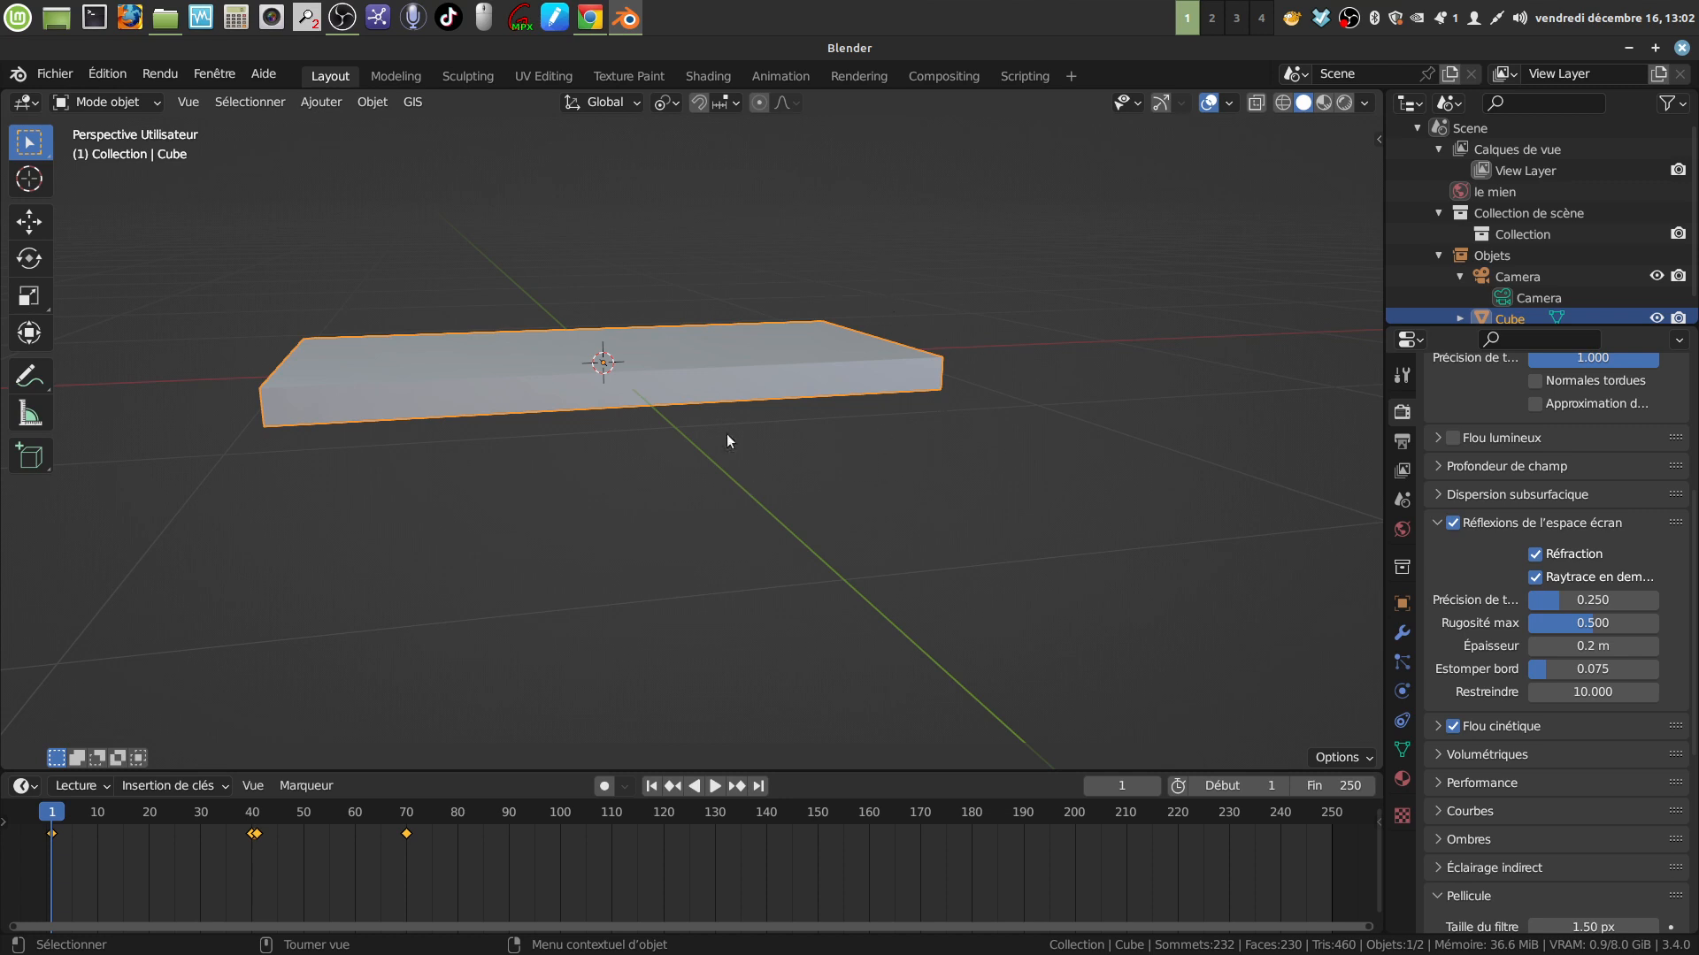
pyautogui.moveTo(468, 501); pyautogui.dragTo(446, 546, button='middle')
pyautogui.moveTo(51, 826); pyautogui.dragTo(55, 779)
pyautogui.press('Escape')
pyautogui.scroll(-2, 548, 609)
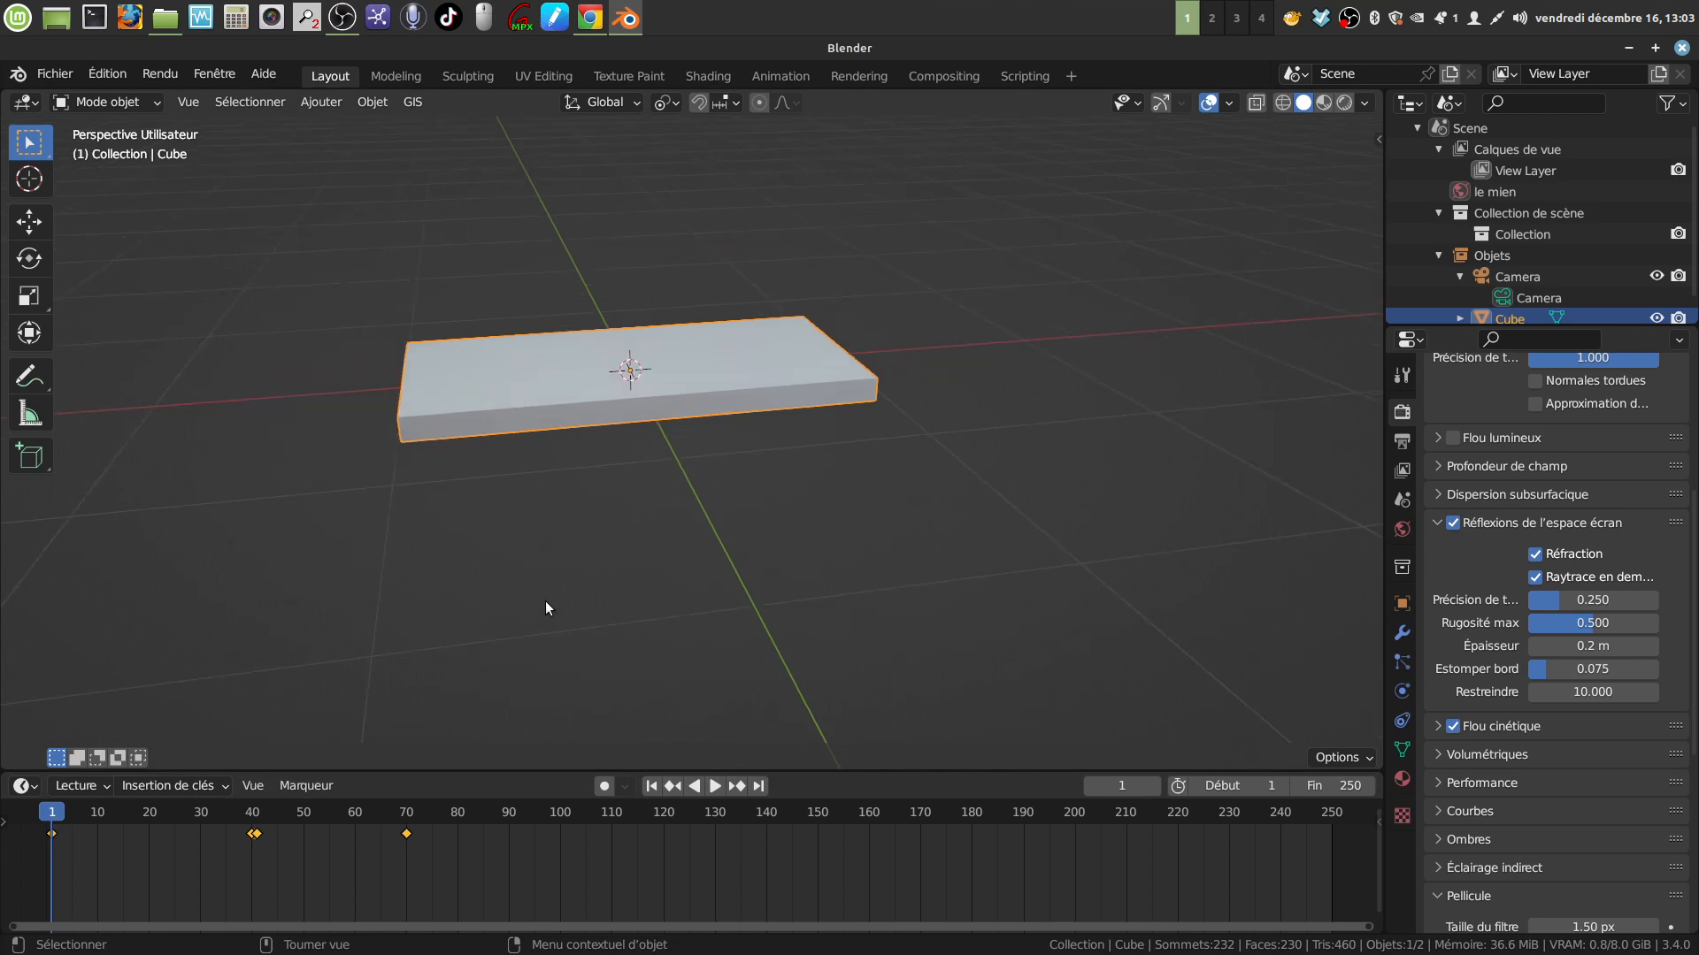
pyautogui.keyDown('shift'); pyautogui.moveTo(581, 591); pyautogui.dragTo(700, 512, button='middle'); pyautogui.keyUp('shift')
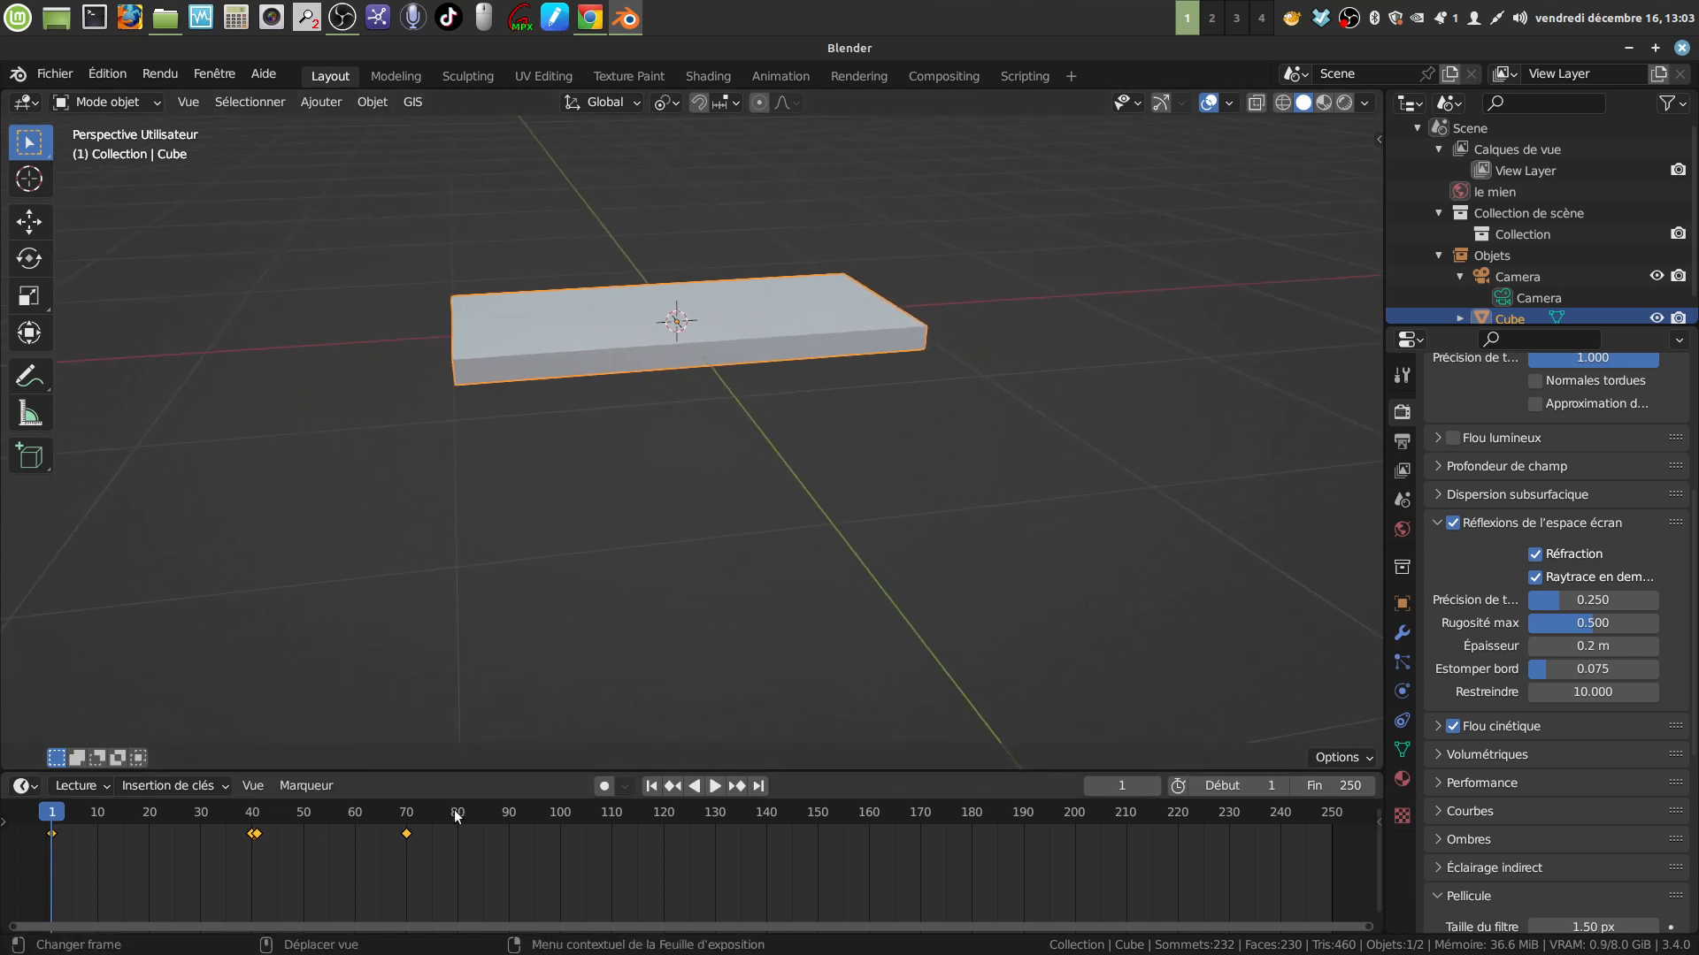
# Close the current scene without saving it, reopen Blender with a fresh scene and dismiss the splash screen
pyautogui.click(1682, 49)
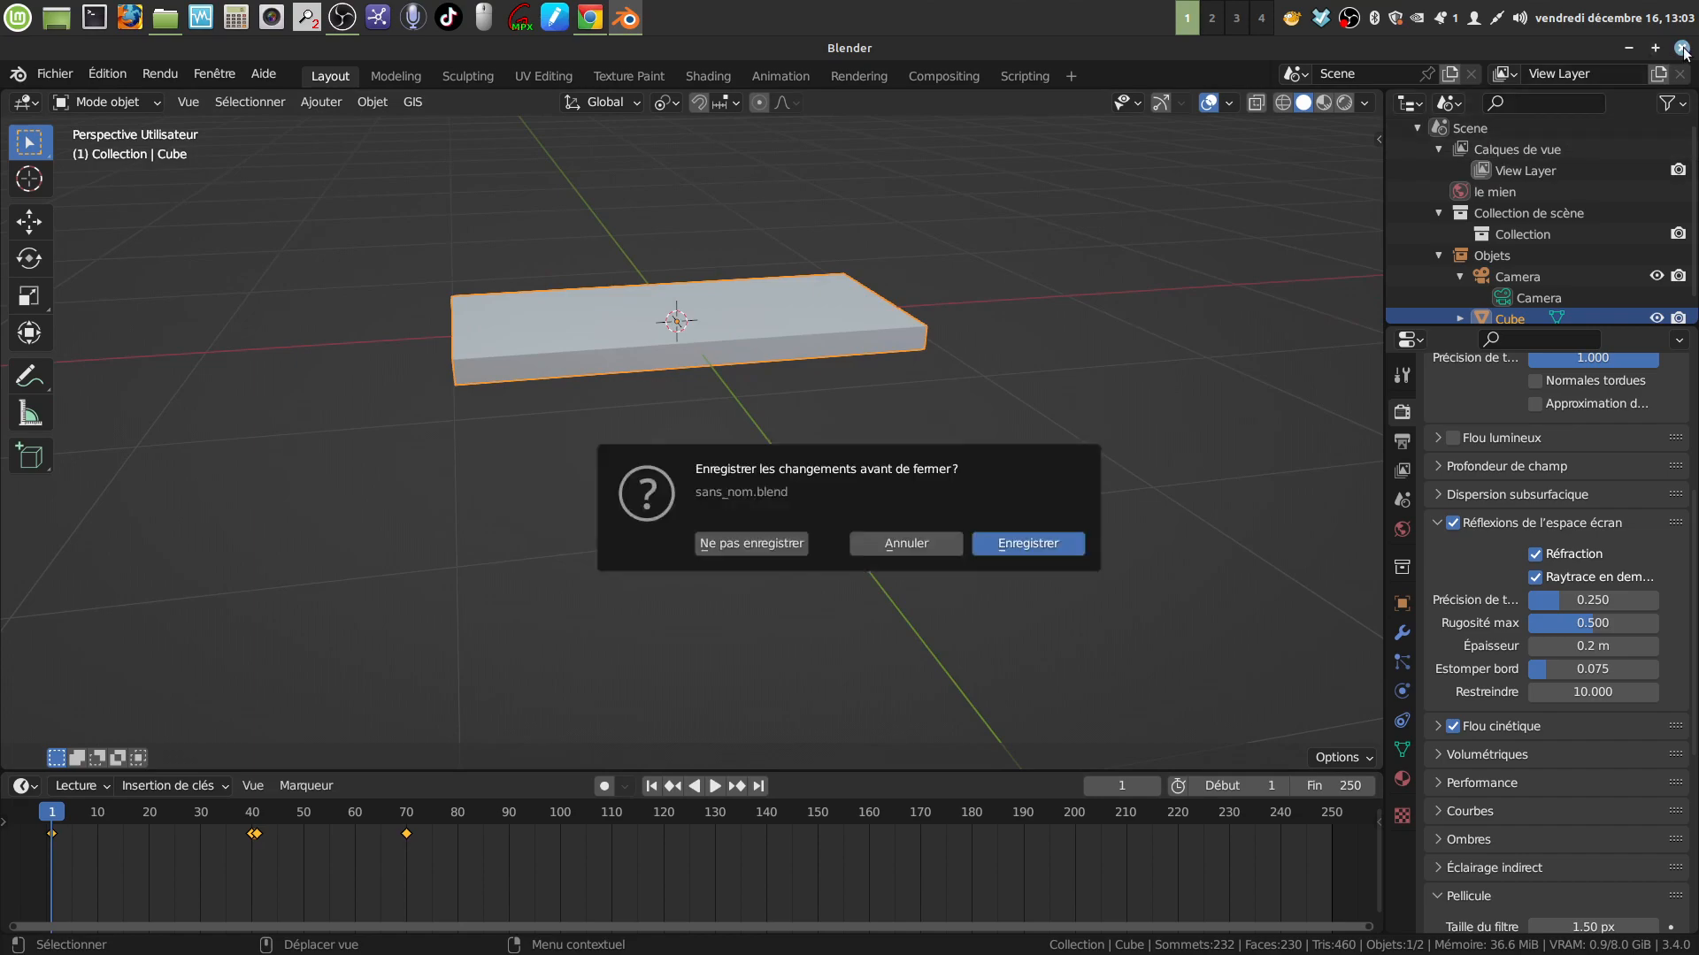
pyautogui.click(727, 542)
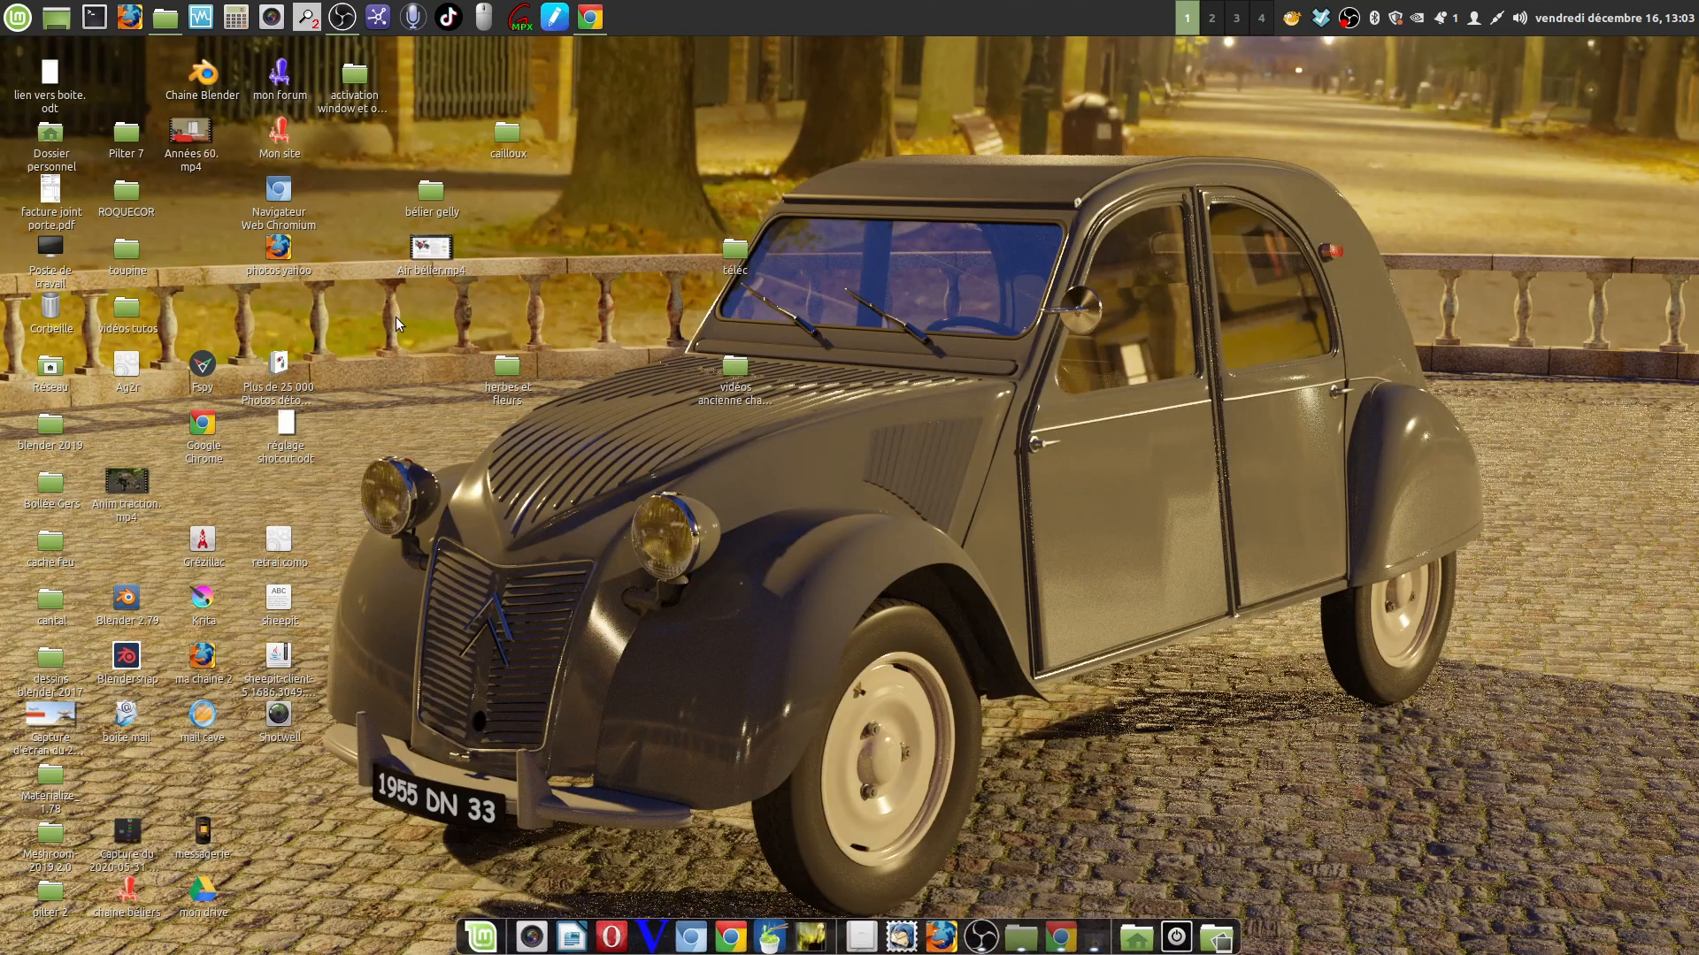
pyautogui.doubleClick(128, 661)
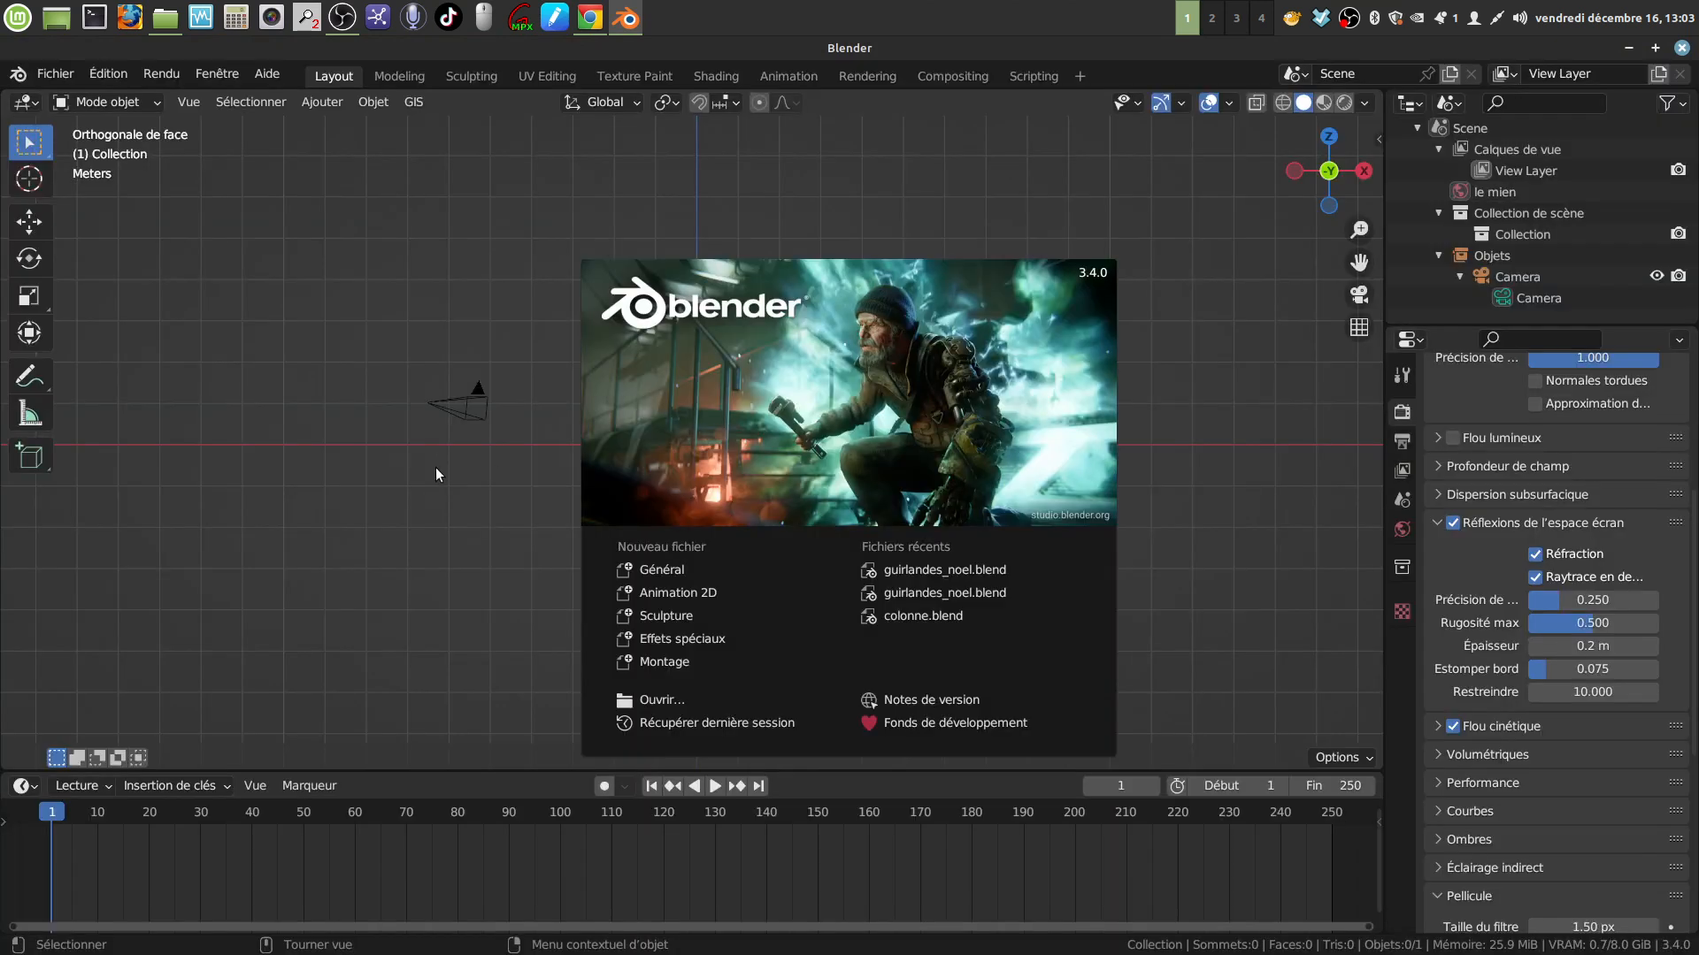
pyautogui.click(497, 504)
pyautogui.moveTo(497, 504); pyautogui.dragTo(482, 482, button='middle')
# Display the on-screen mouse and keys over the viewport and start Shortcut VUr with its Y offset at 462
pyautogui.click(487, 18)
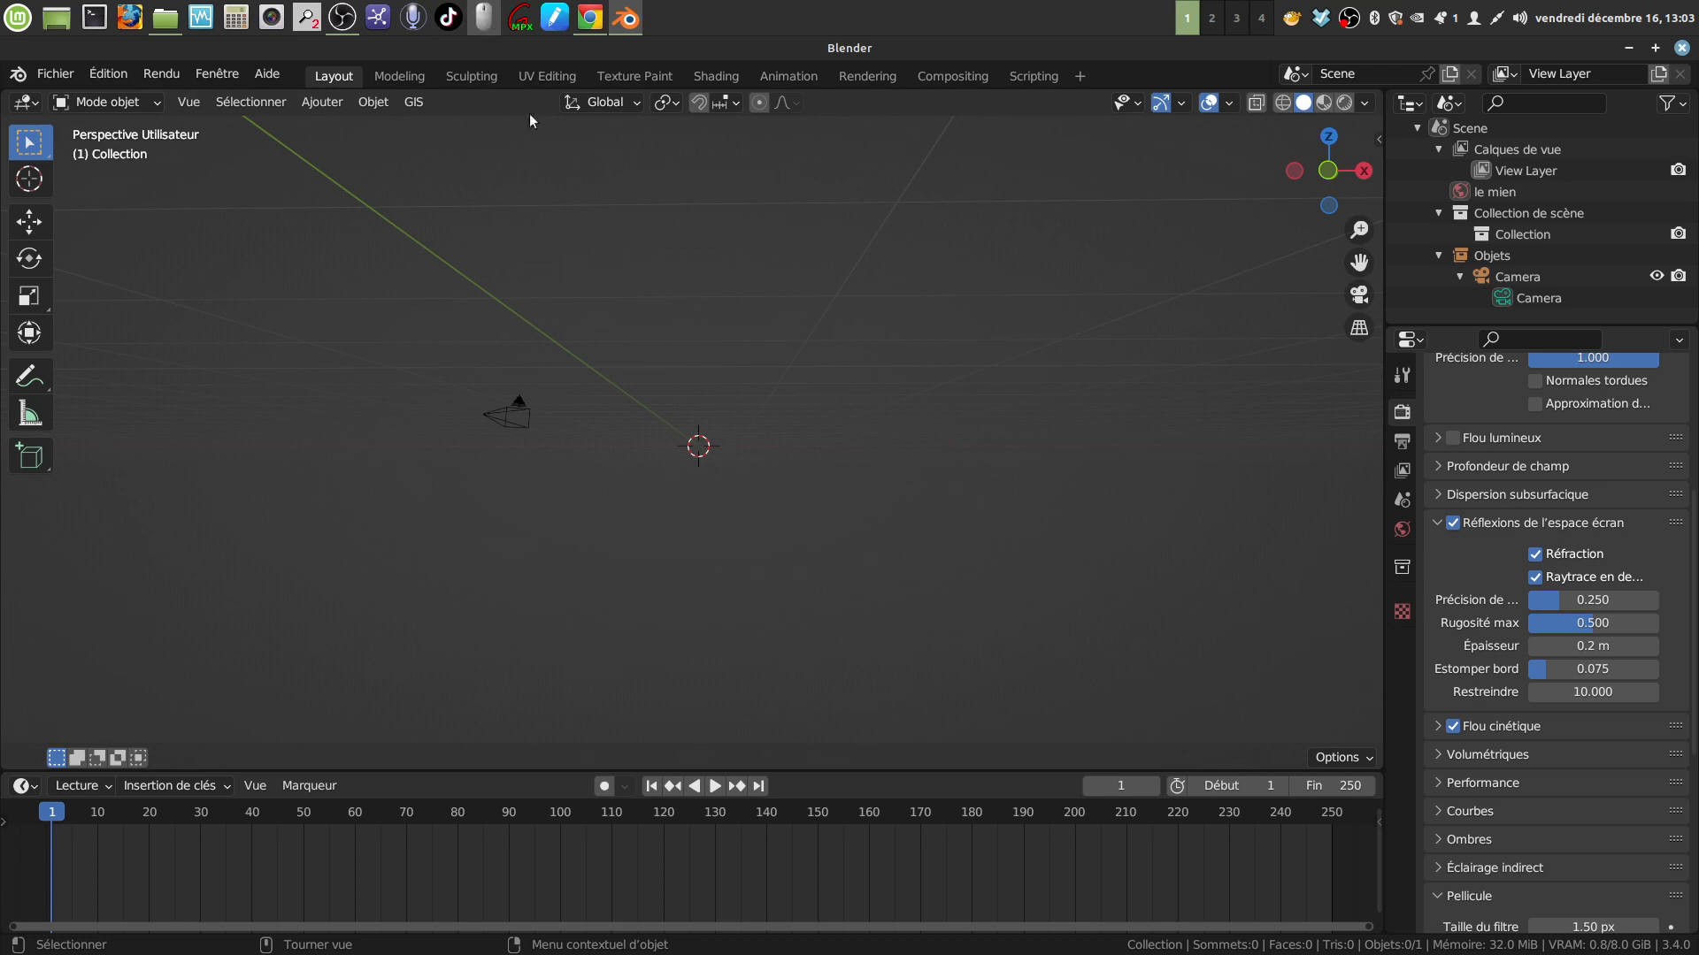
pyautogui.moveTo(991, 564); pyautogui.dragTo(554, 739)
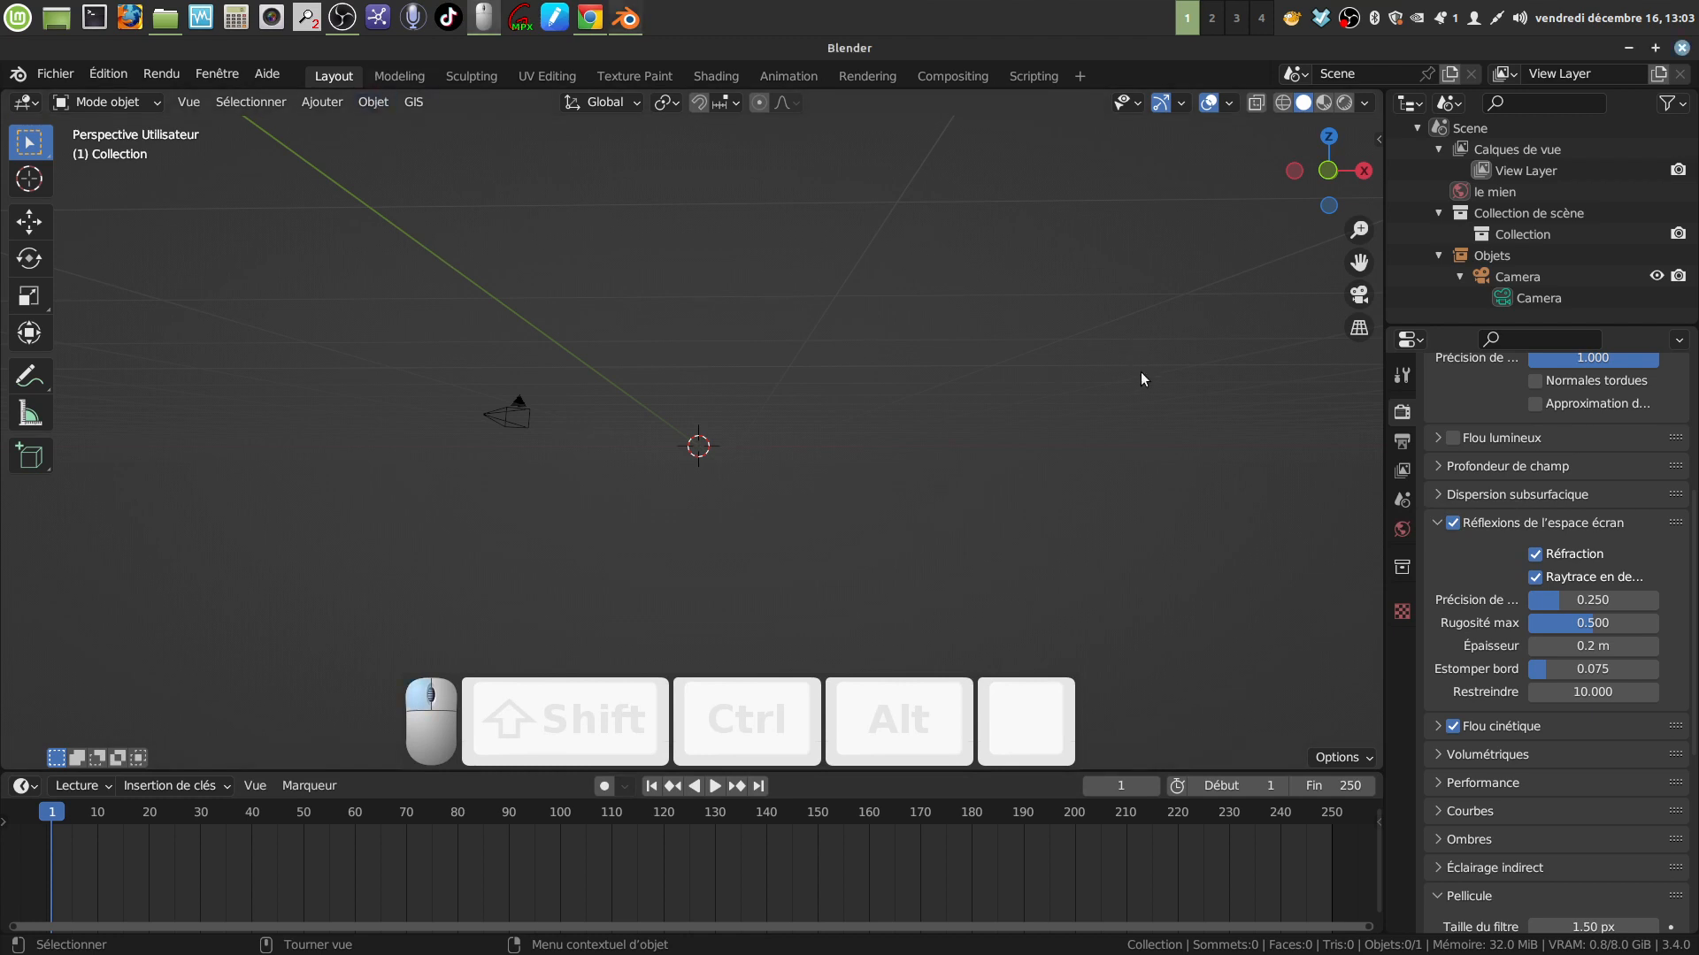
pyautogui.press('n')
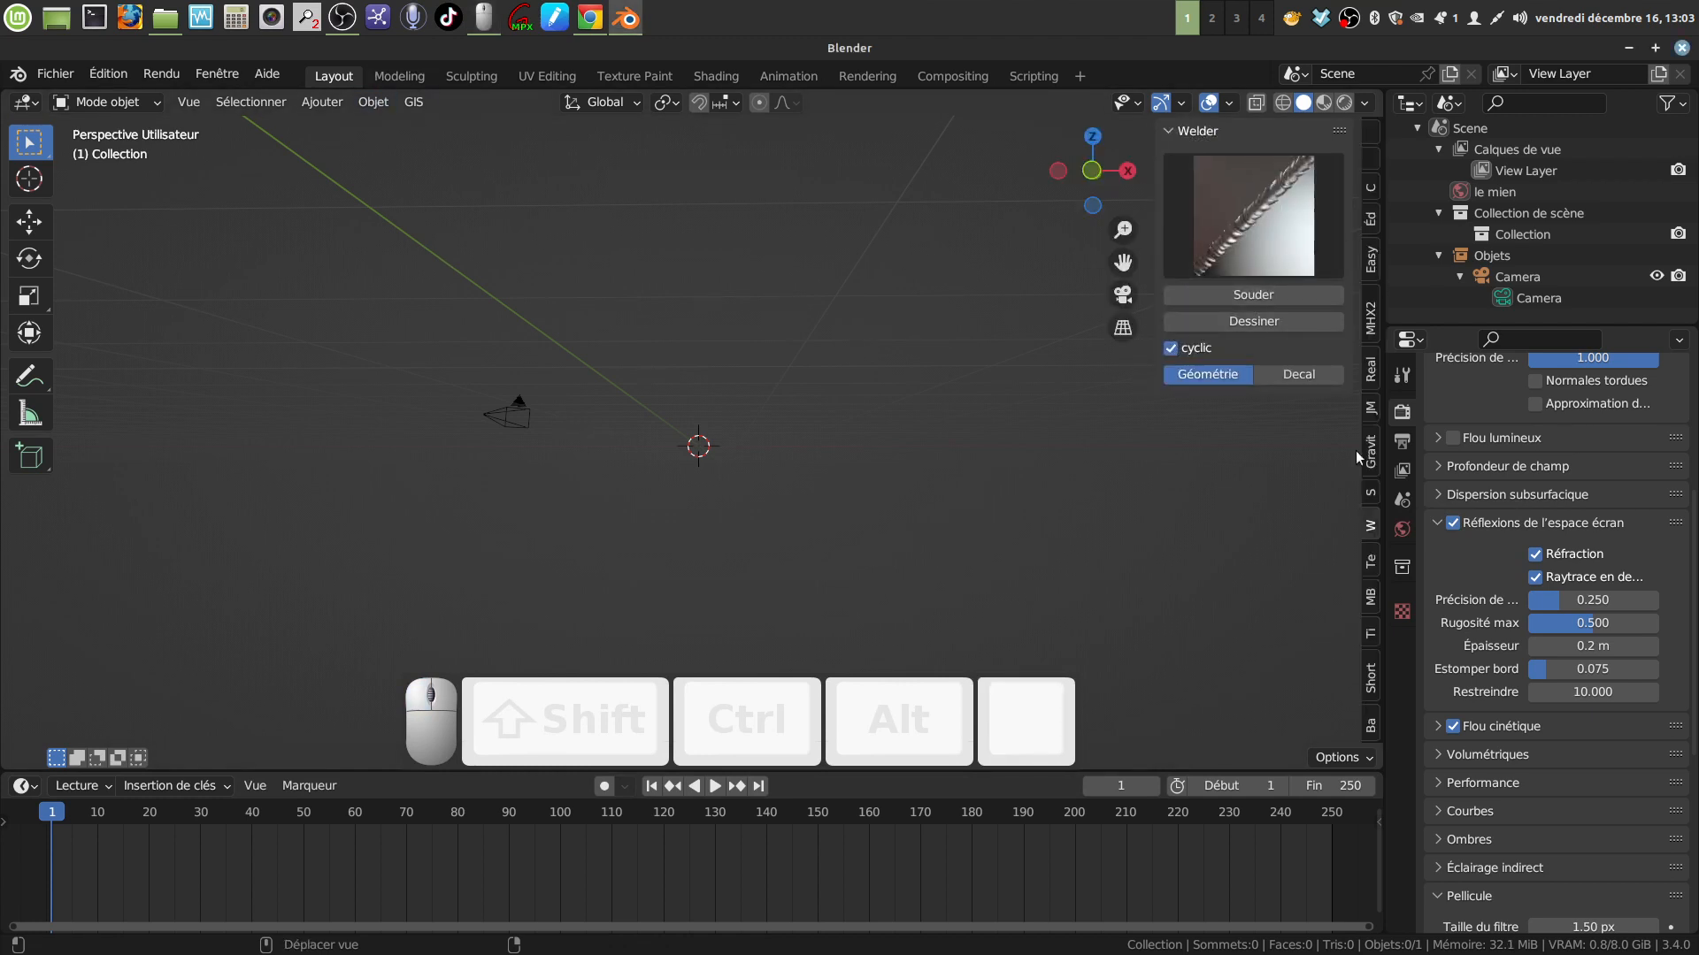
pyautogui.click(1371, 635)
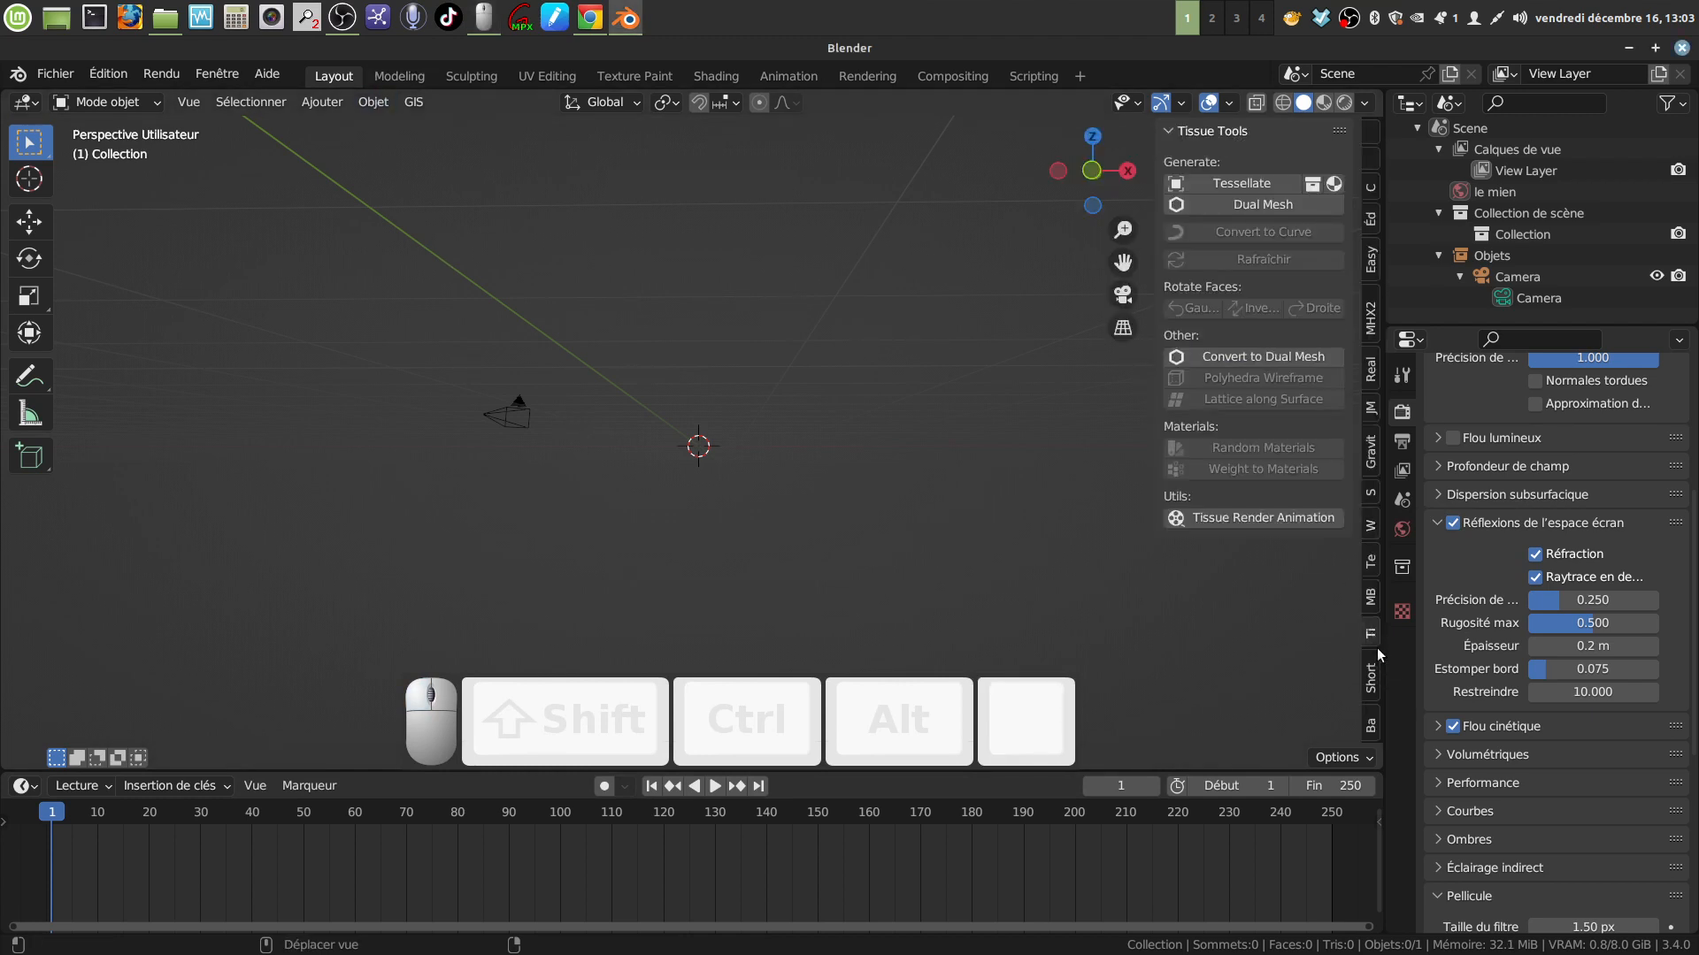
pyautogui.click(1376, 679)
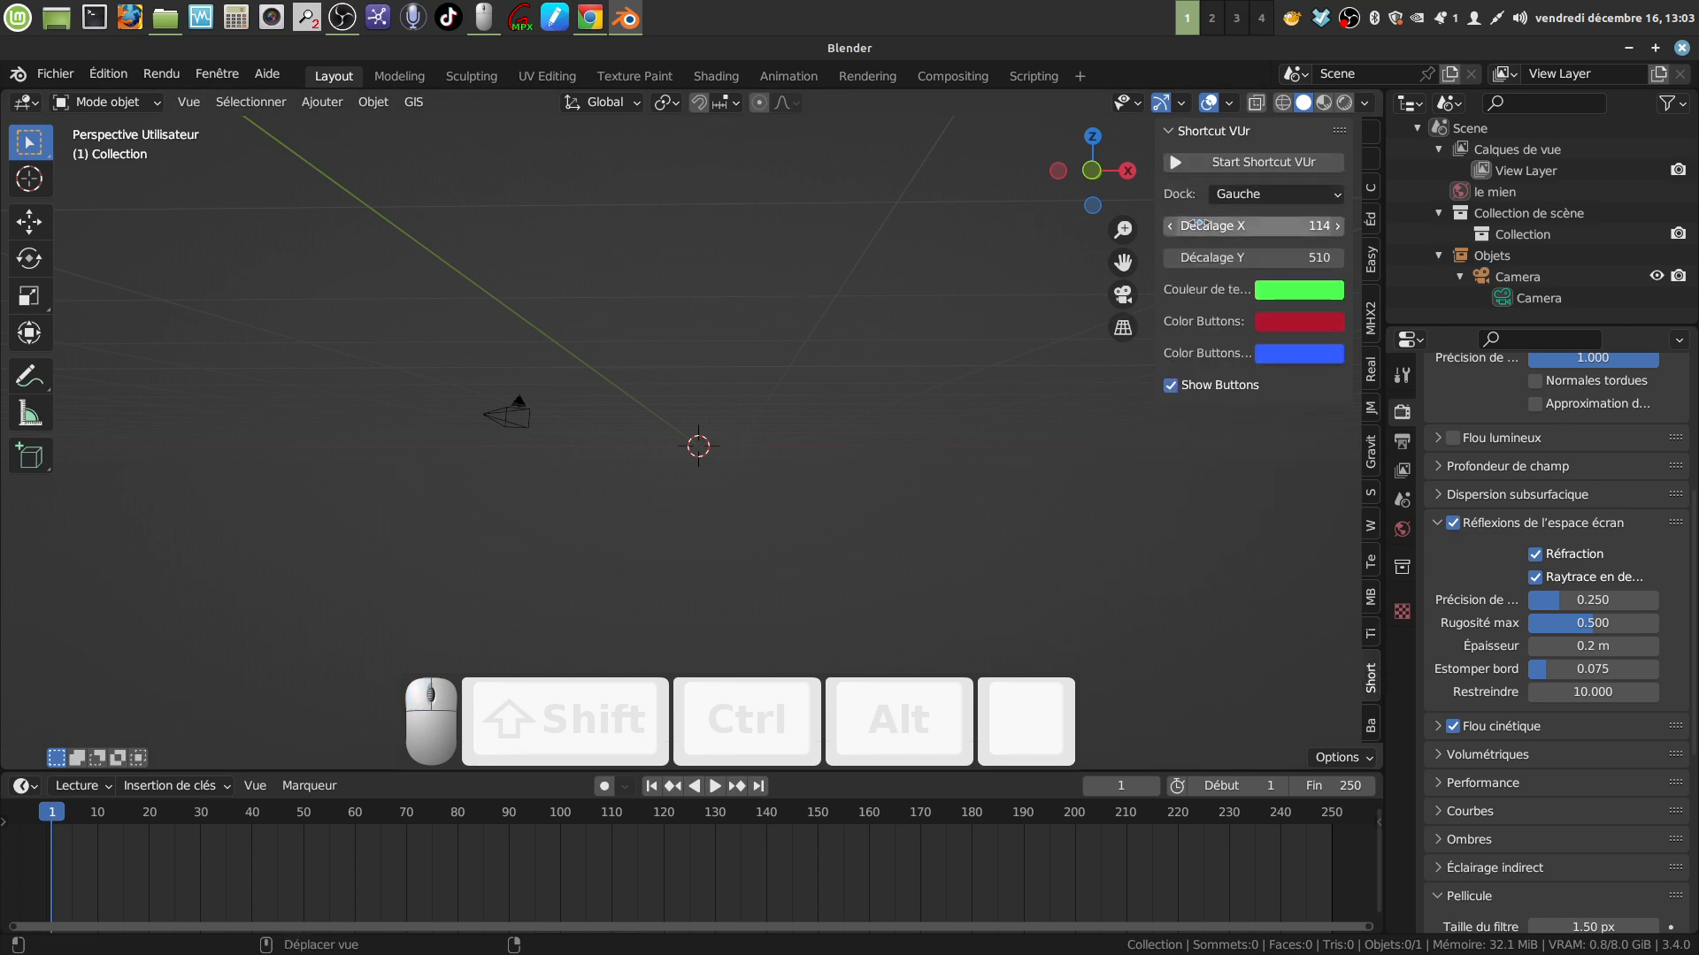
pyautogui.click(1218, 162)
pyautogui.moveTo(1254, 258); pyautogui.dragTo(1211, 258)
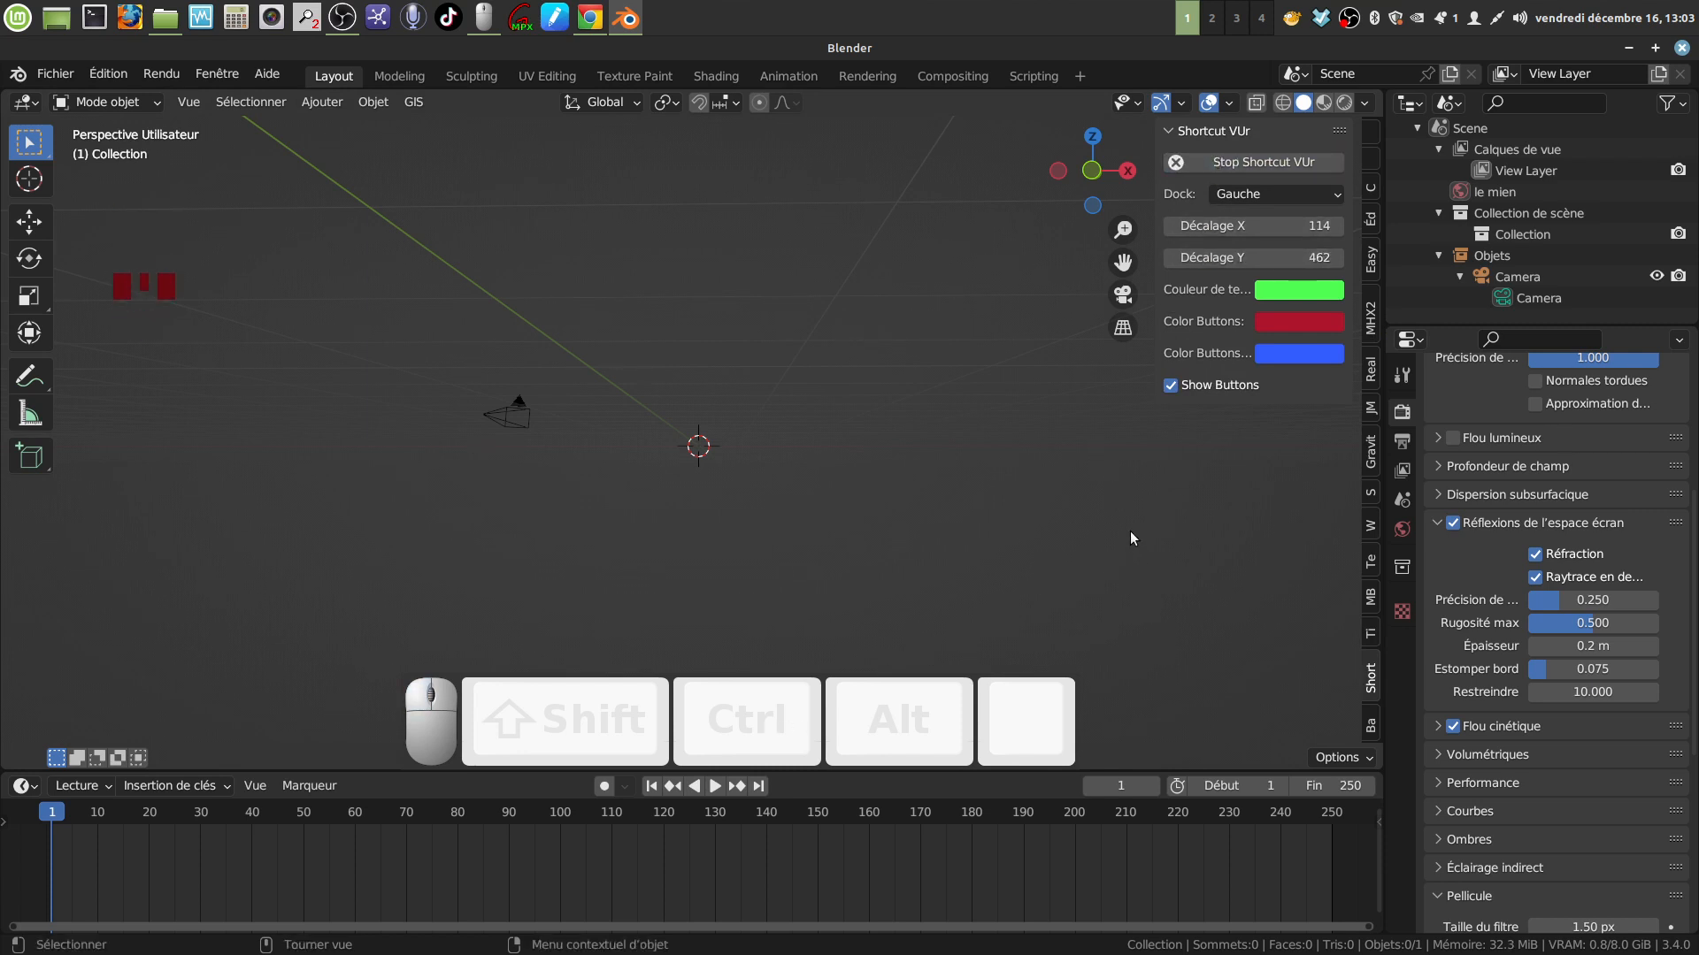
pyautogui.press('n')
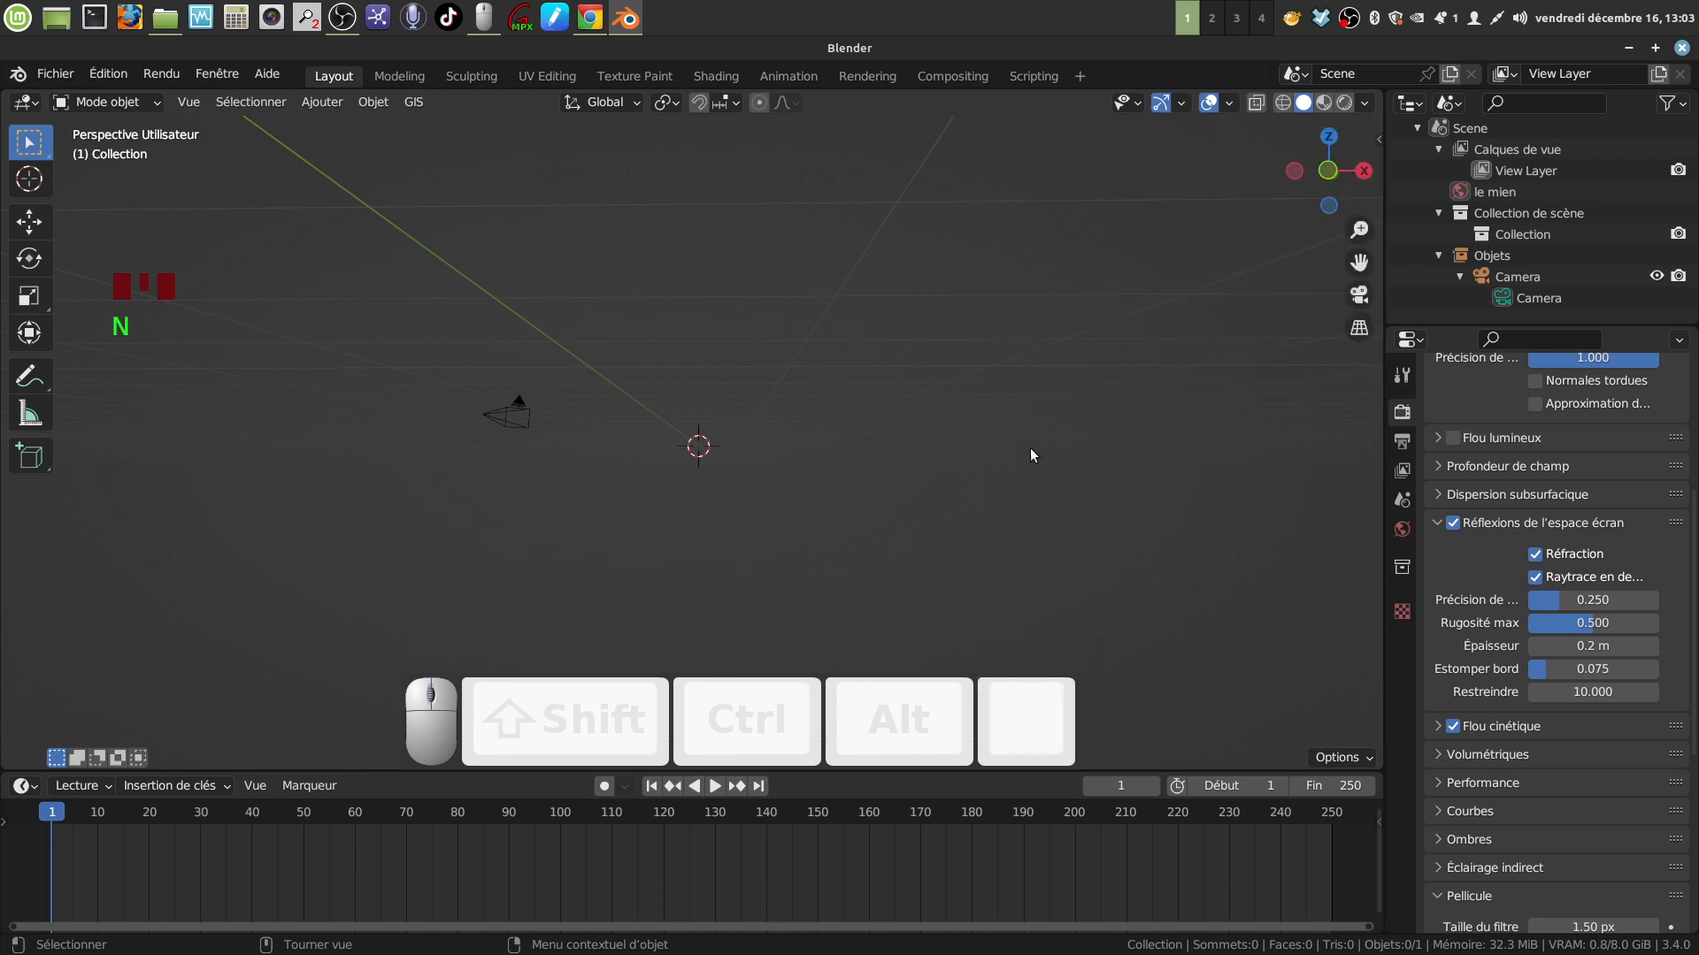
# Switch to the front orthographic view and add a cube mesh at the origin
pyautogui.press('KP_1')
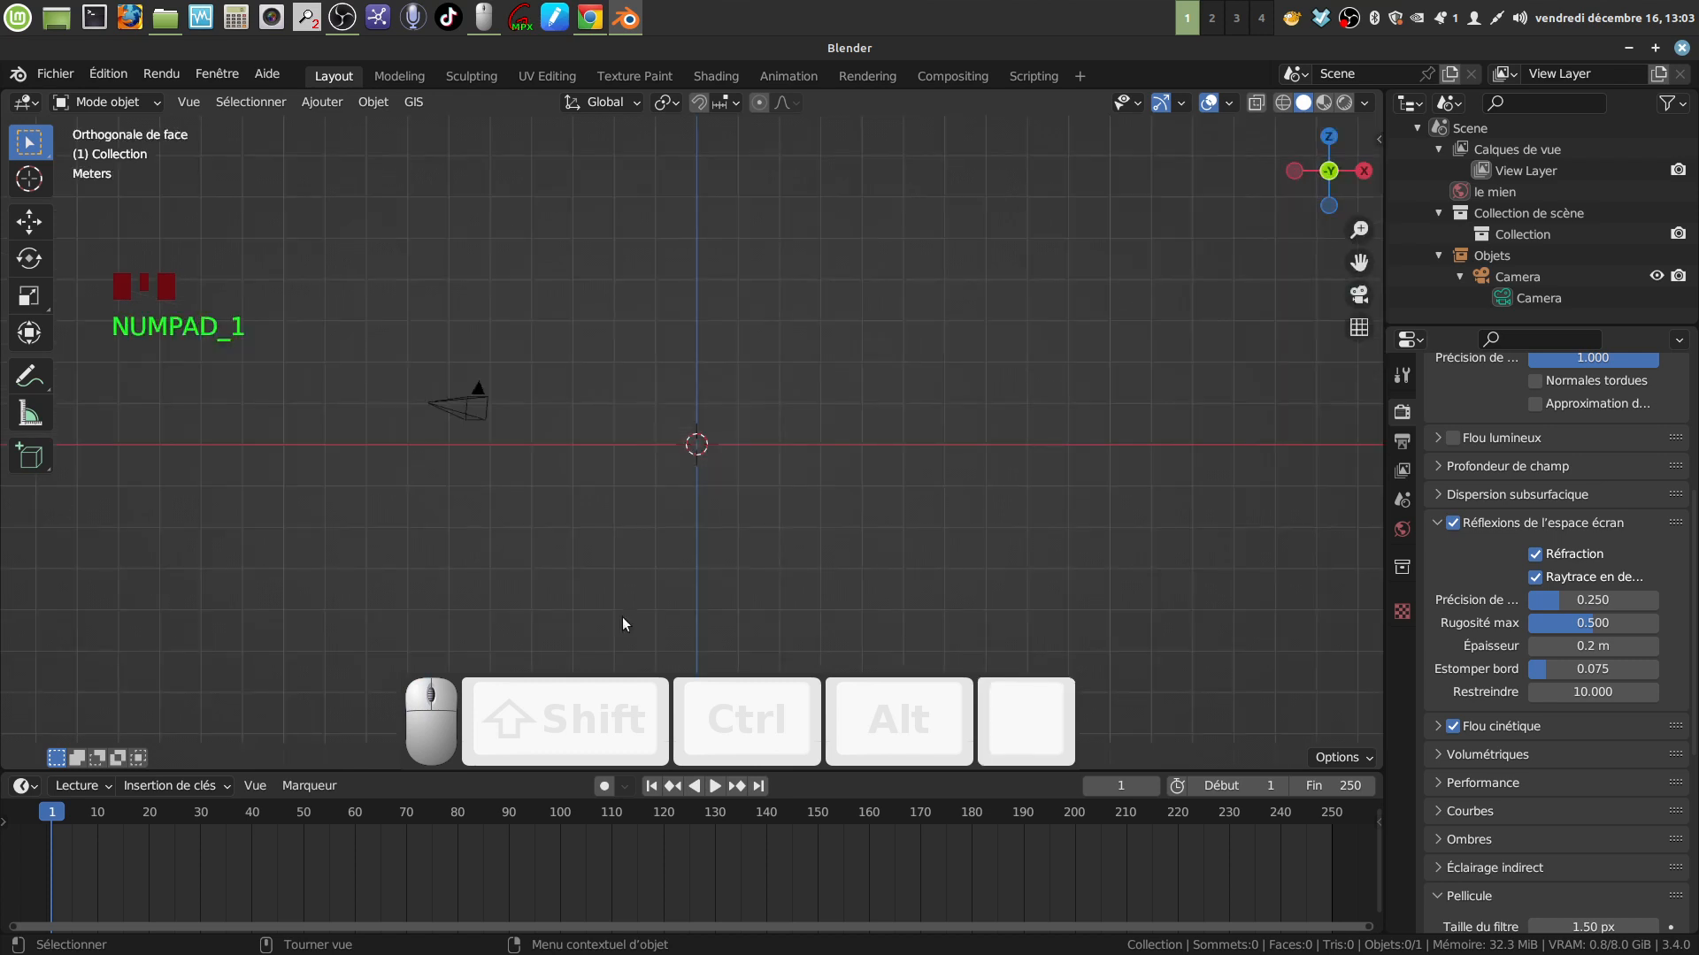
pyautogui.click(322, 102)
pyautogui.moveTo(358, 126)
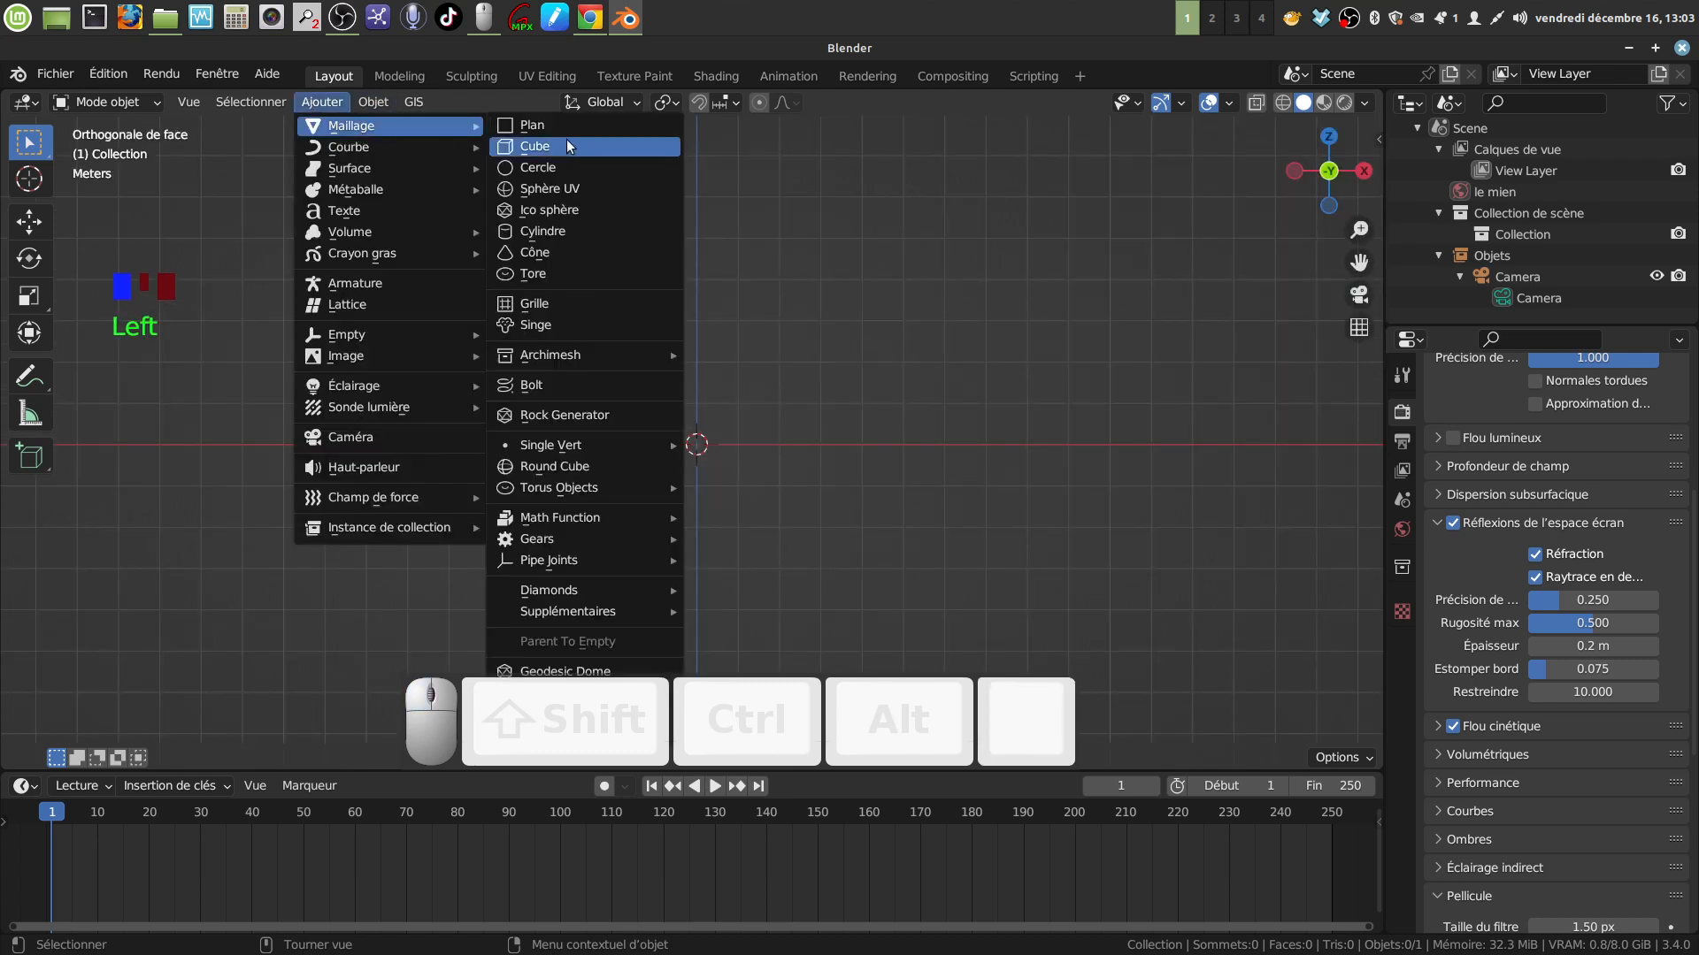
pyautogui.click(577, 146)
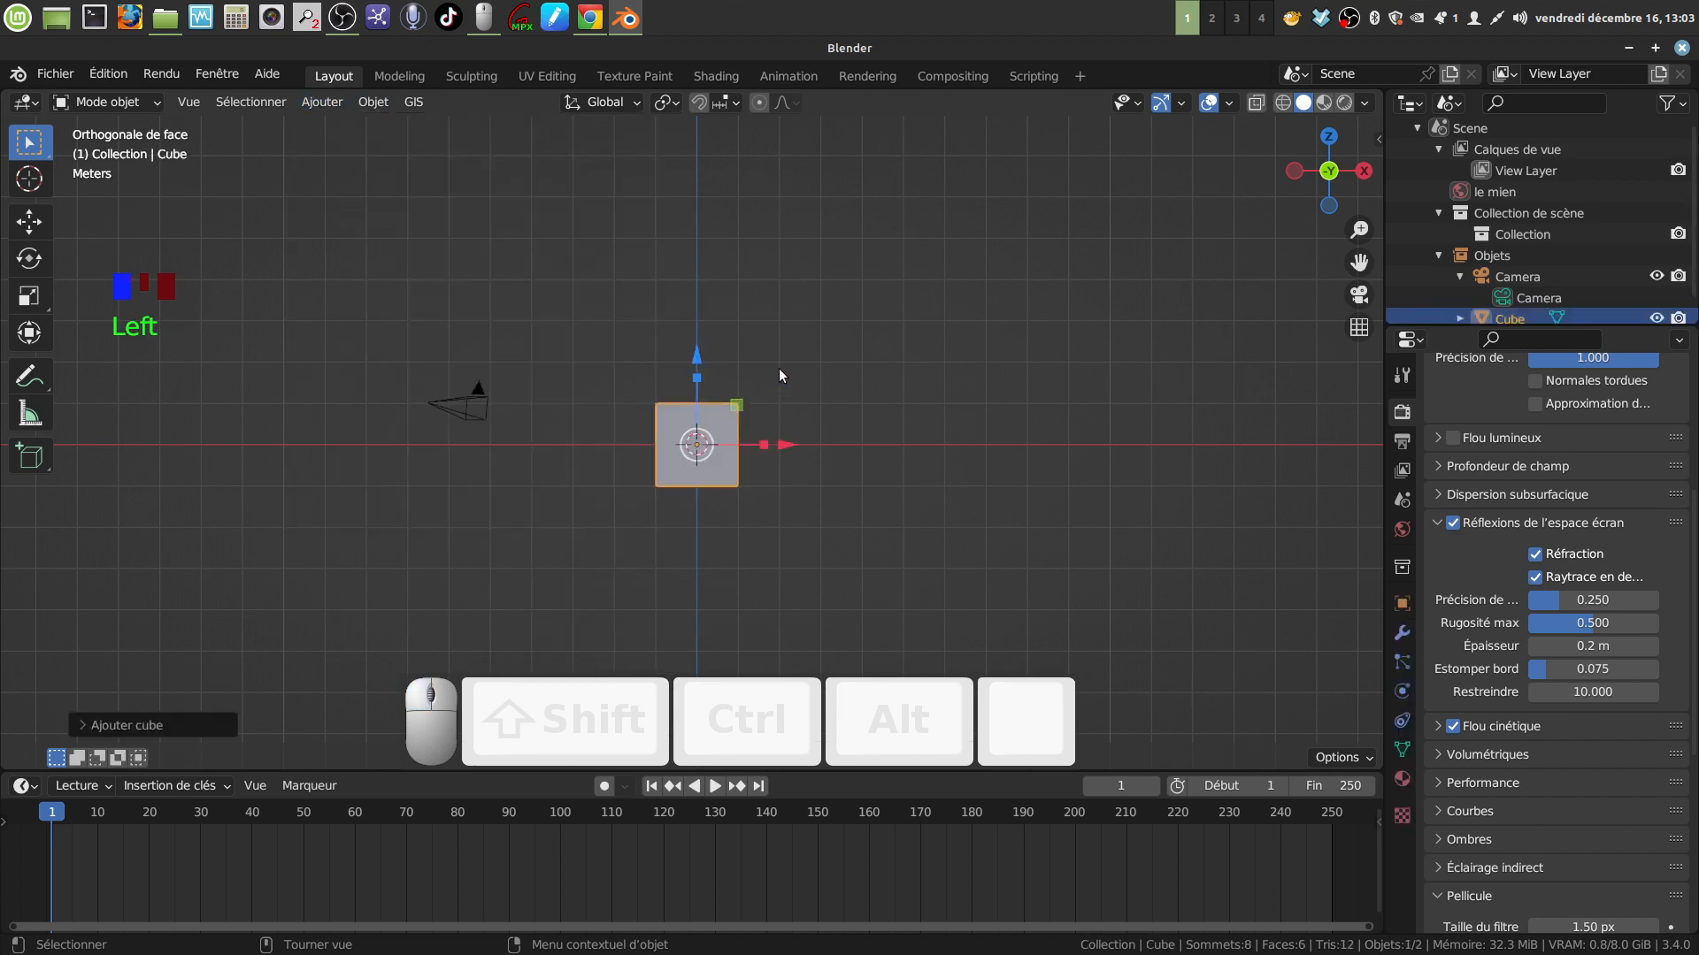
# Scale the cube's geometry in Edit Mode into a thin rectangular slab that is longest along the X axis
pyautogui.press('Tab')
pyautogui.moveTo(697, 378); pyautogui.dragTo(695, 426)
pyautogui.moveTo(775, 387); pyautogui.dragTo(659, 494, button='middle')
pyautogui.moveTo(806, 306); pyautogui.dragTo(776, 325)
pyautogui.scroll(4, 853, 465)
pyautogui.moveTo(853, 455); pyautogui.dragTo(671, 449, button='middle')
pyautogui.moveTo(601, 389); pyautogui.dragTo(645, 512)
pyautogui.keyDown('shift'); pyautogui.moveTo(645, 512); pyautogui.dragTo(768, 492, button='middle'); pyautogui.keyUp('shift')
pyautogui.press('KP_1')
pyautogui.scroll(3, 762, 459)
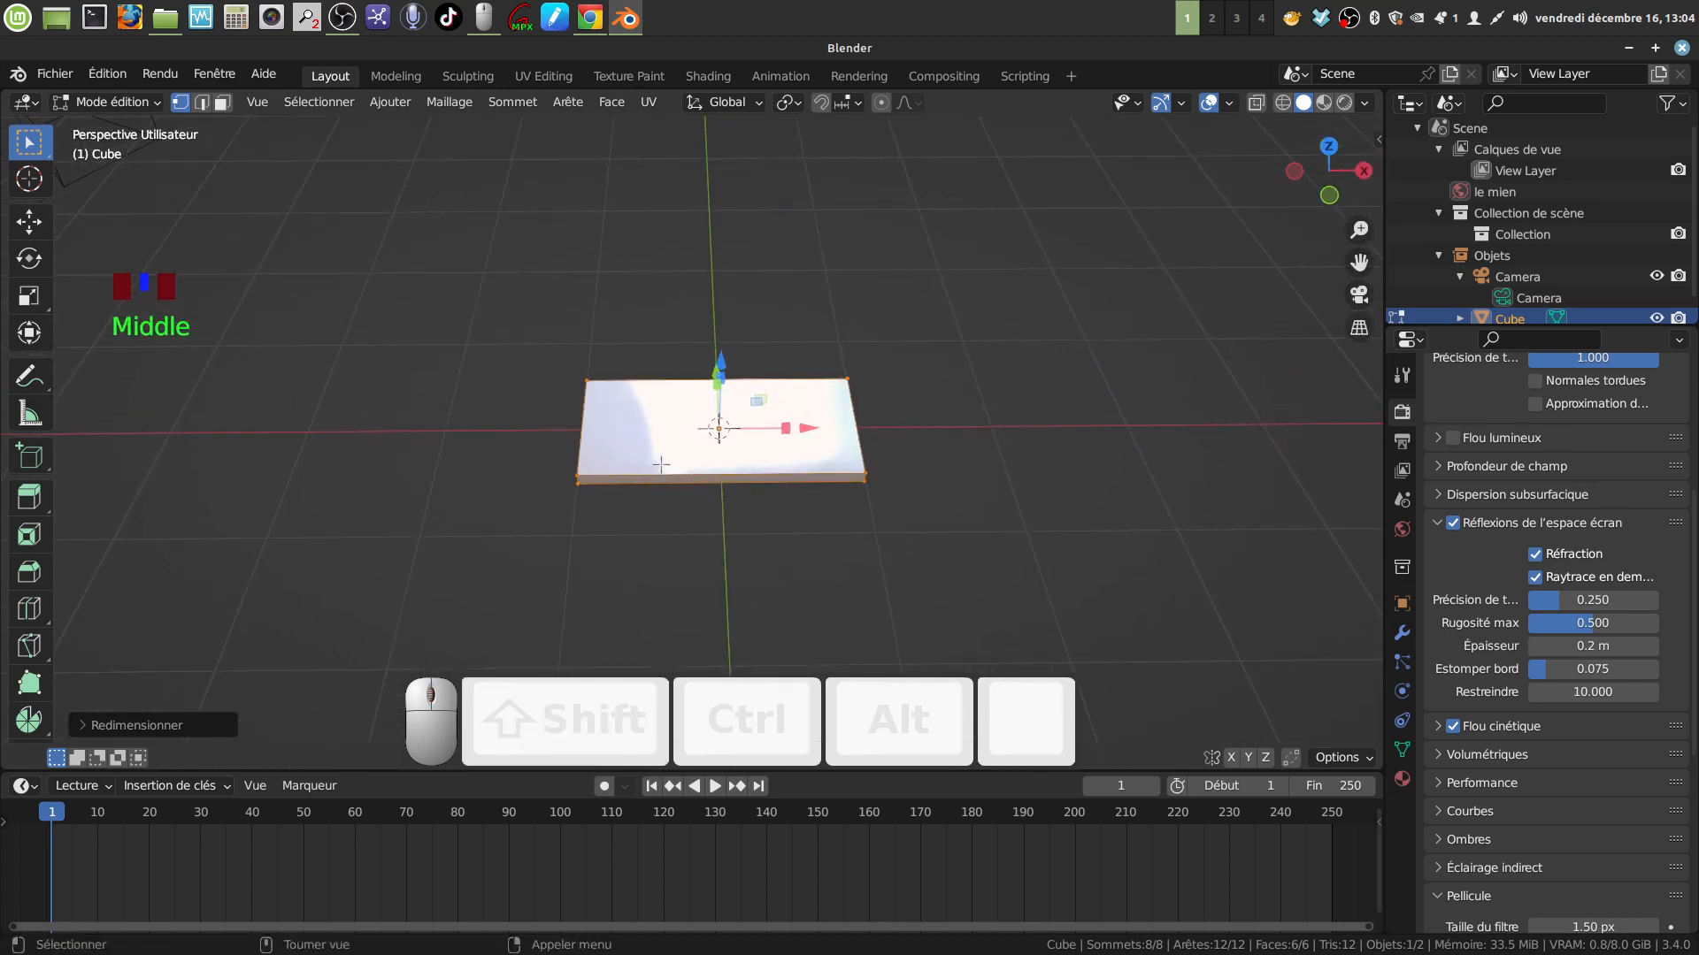
# Divide the slab along its length with 40 evenly spaced loop cuts
pyautogui.hotkey('ctrl', 'r')
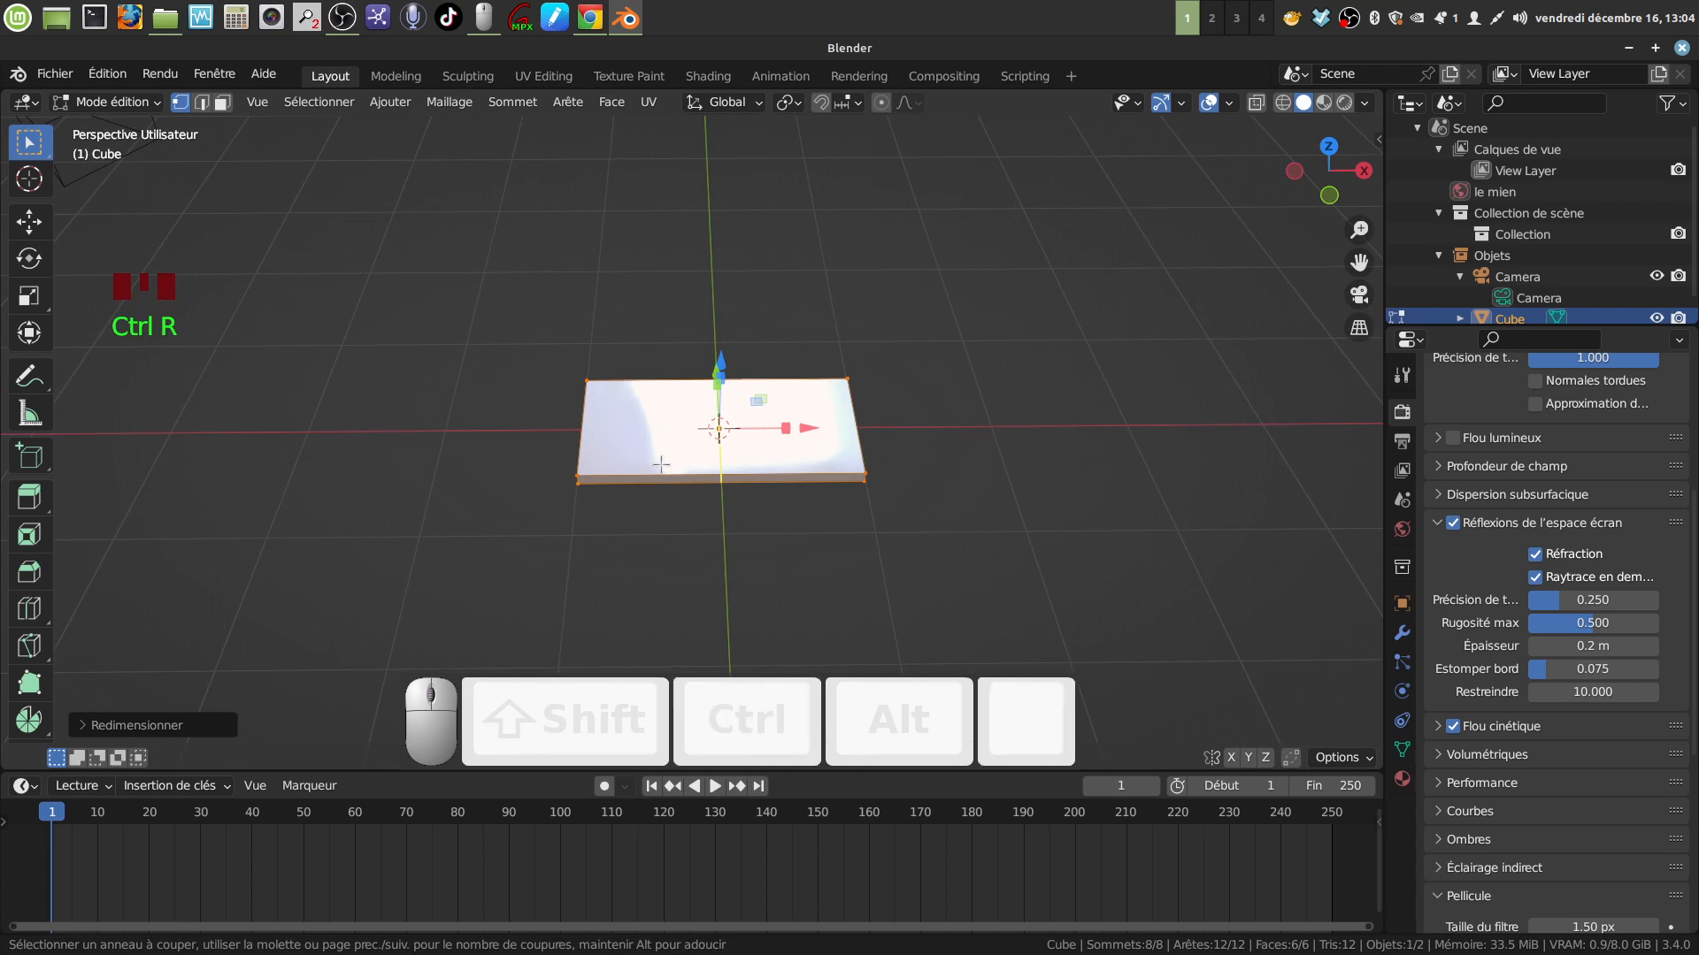
pyautogui.scroll(1, 661, 464)
pyautogui.scroll(17, 664, 466)
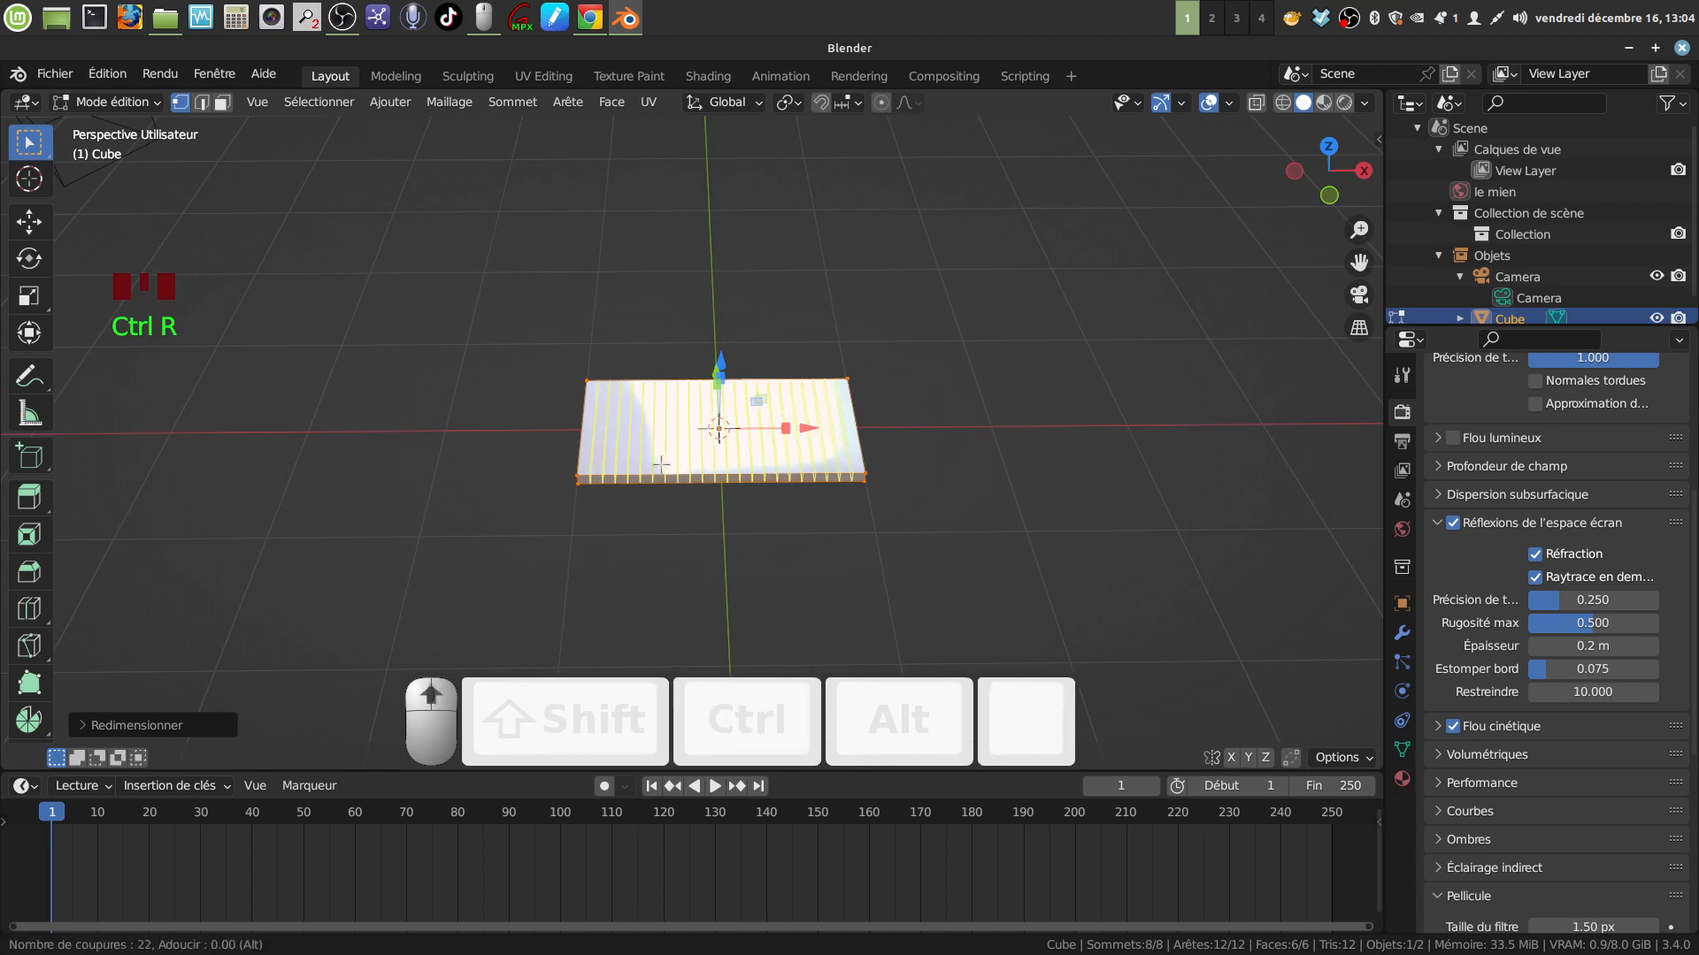
pyautogui.scroll(11, 669, 469)
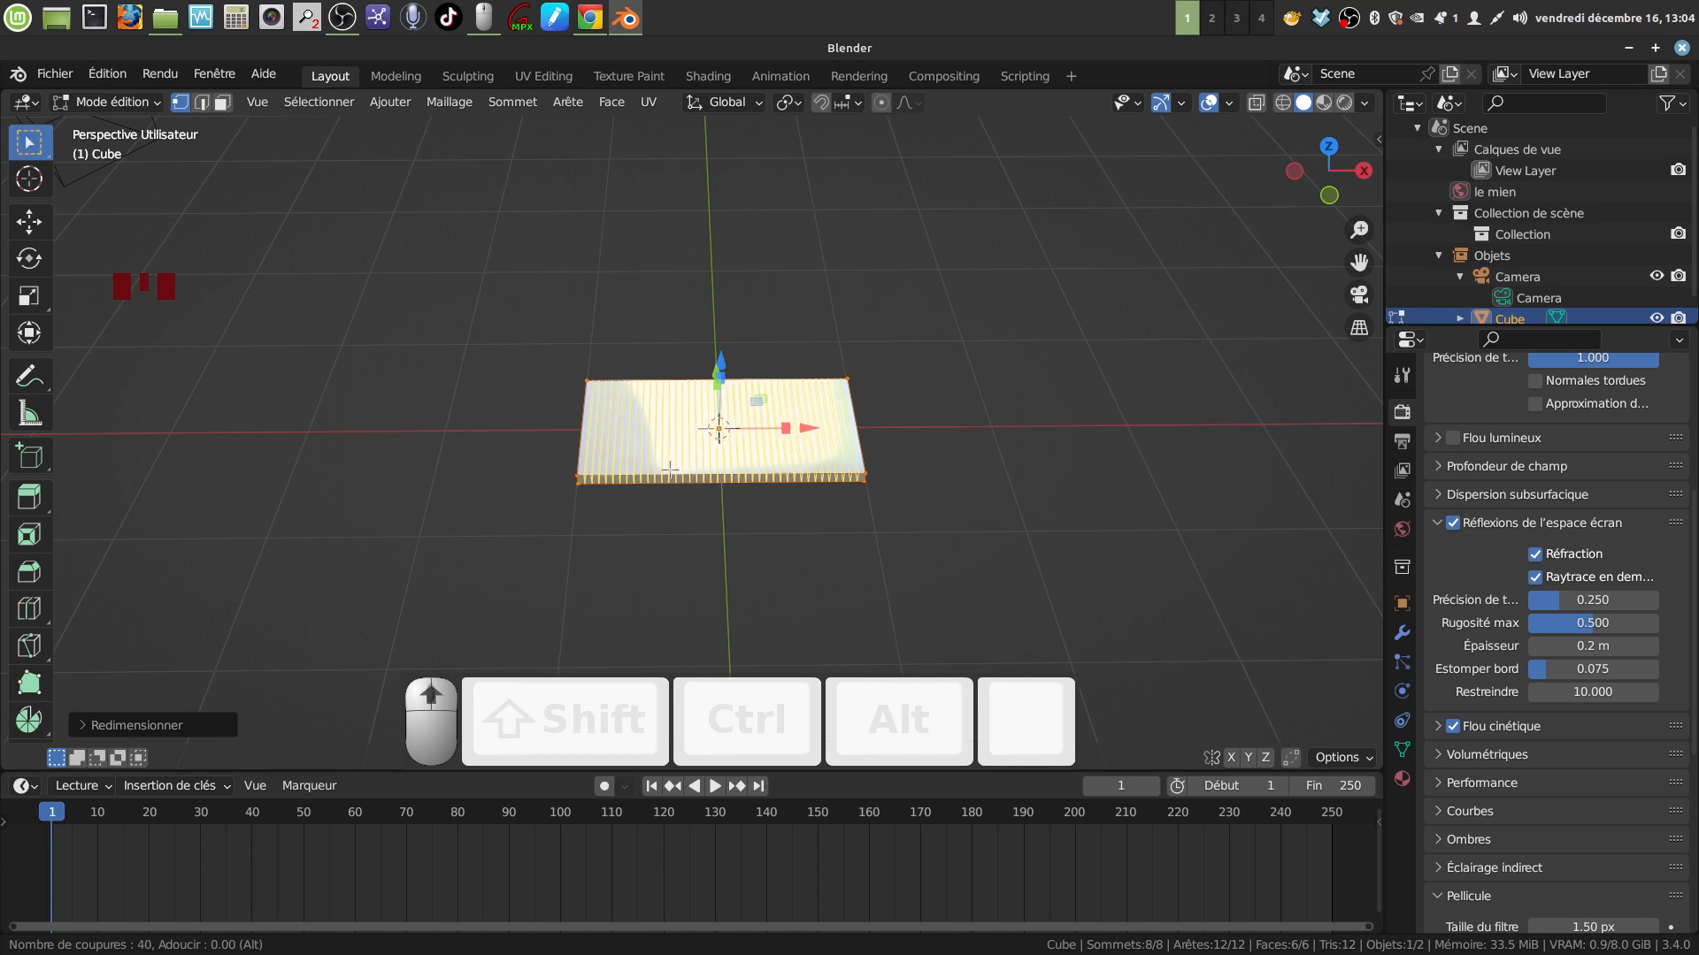
pyautogui.click(670, 469)
pyautogui.click(706, 487)
# Return to Object Mode in front view and set the transform pivot point to the active element
pyautogui.moveTo(706, 486); pyautogui.dragTo(751, 478, button='middle')
pyautogui.press('KP_1')
pyautogui.press('Tab')
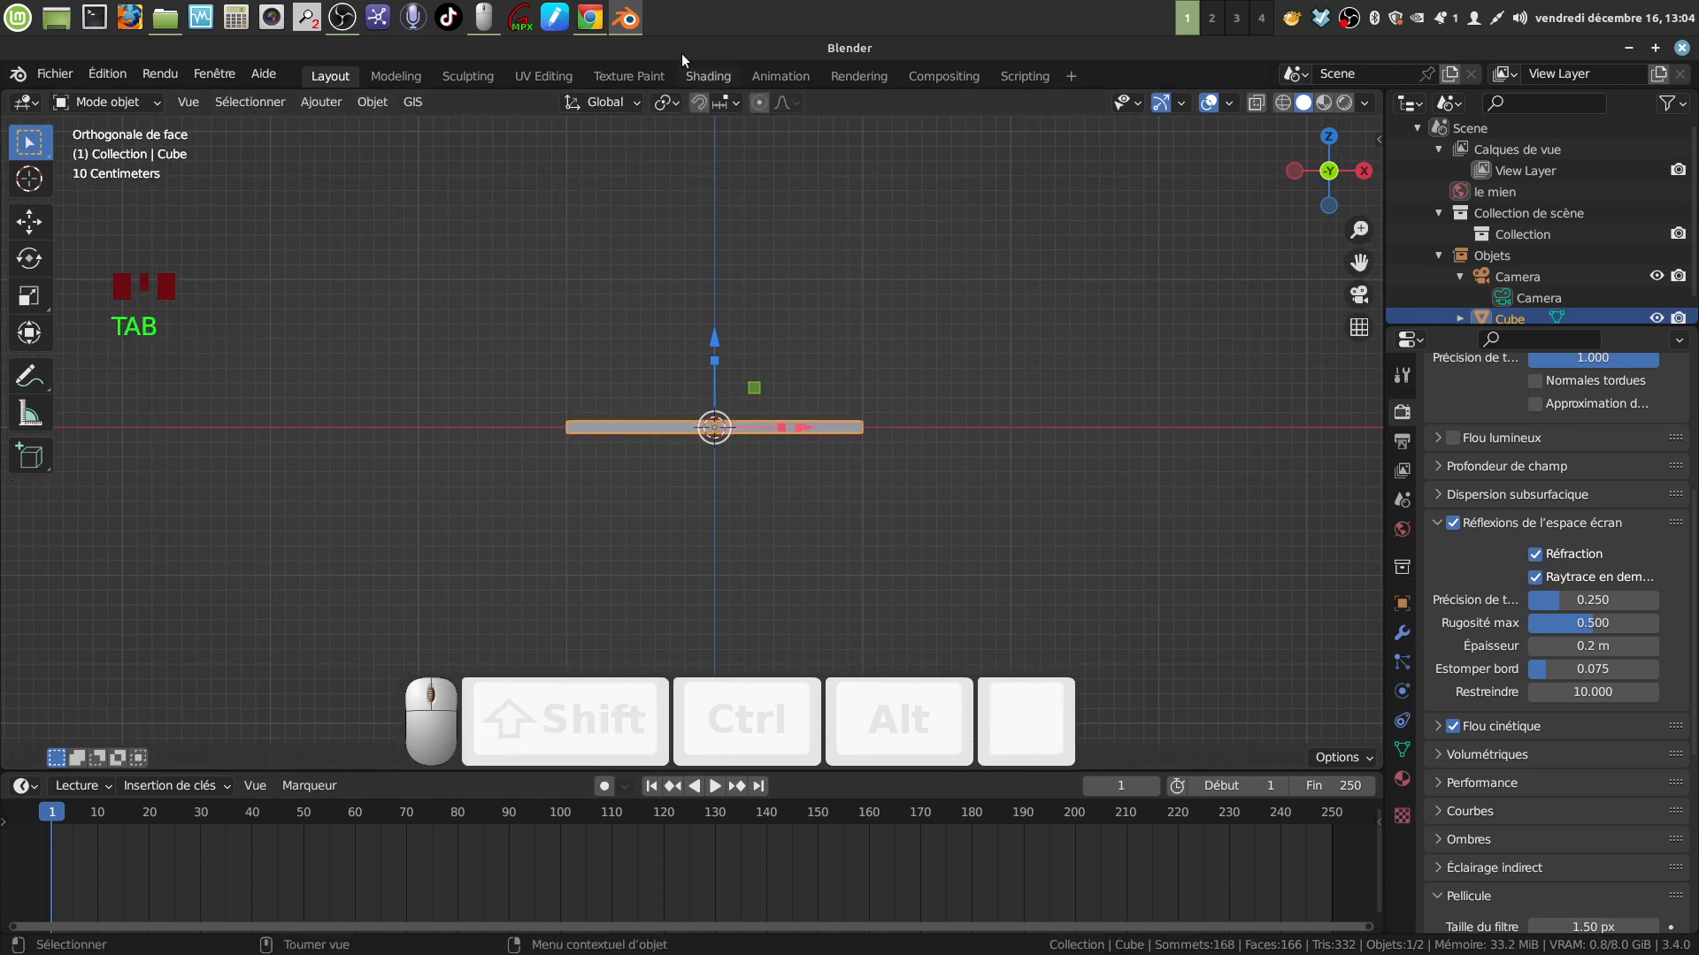
pyautogui.click(667, 103)
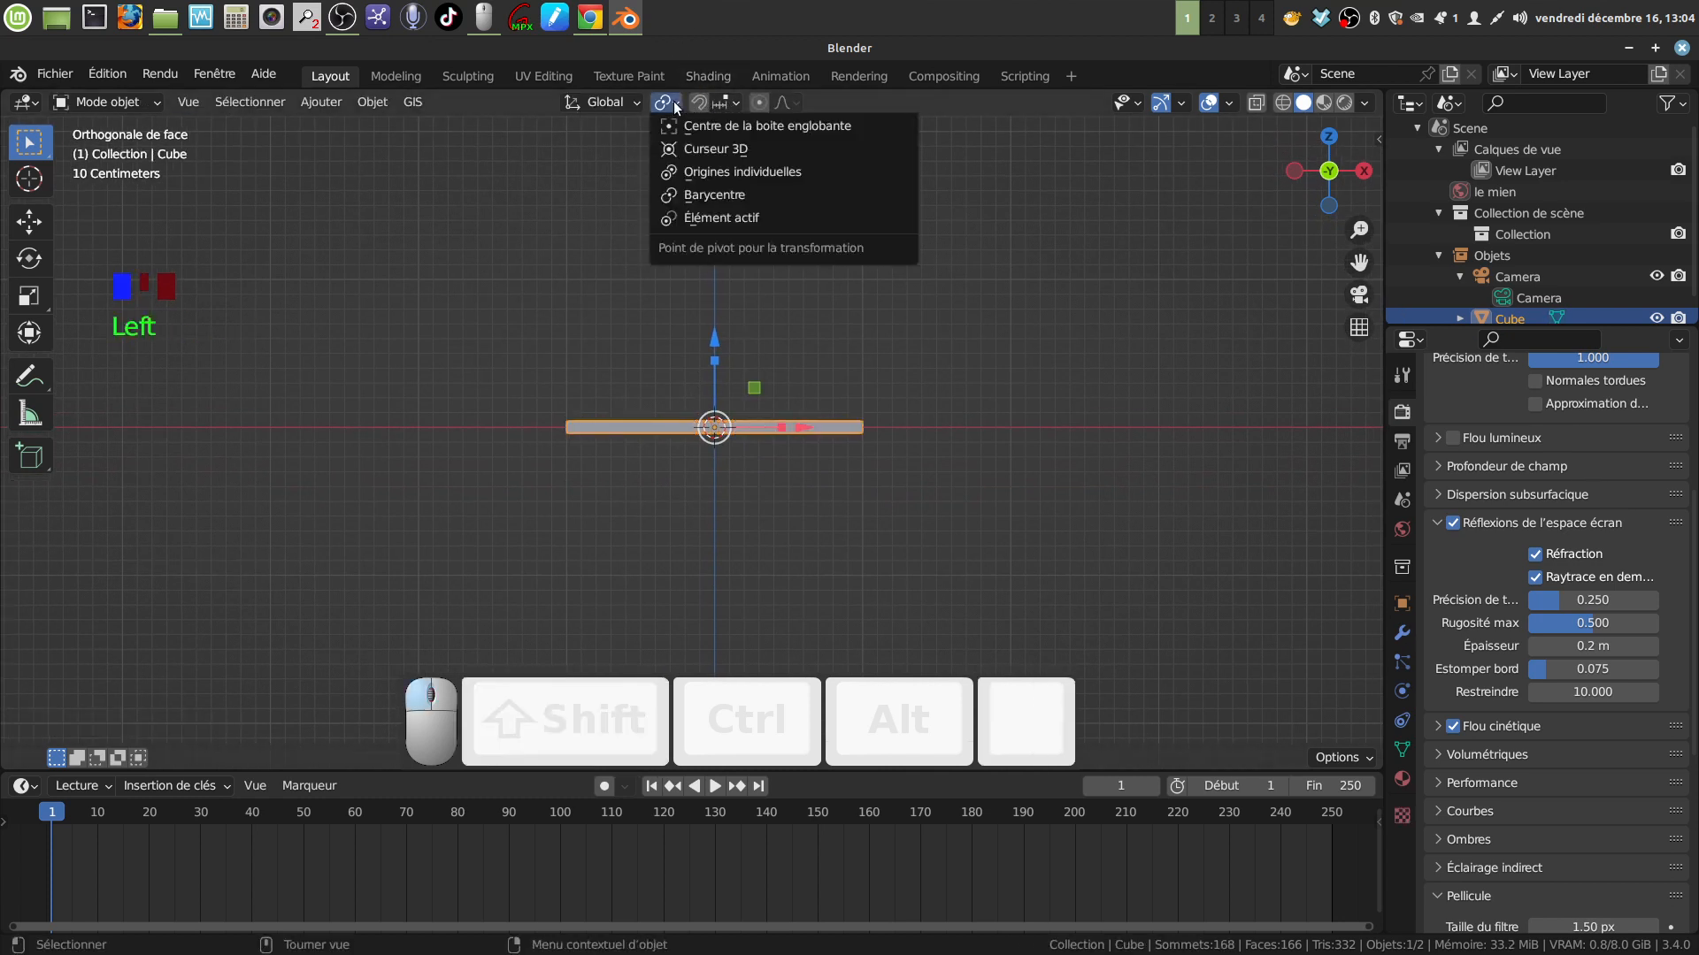
pyautogui.click(750, 219)
# Display the slab as a wireframe in Edit Mode and deselect all its vertices
pyautogui.press('Tab')
pyautogui.scroll(3, 741, 556)
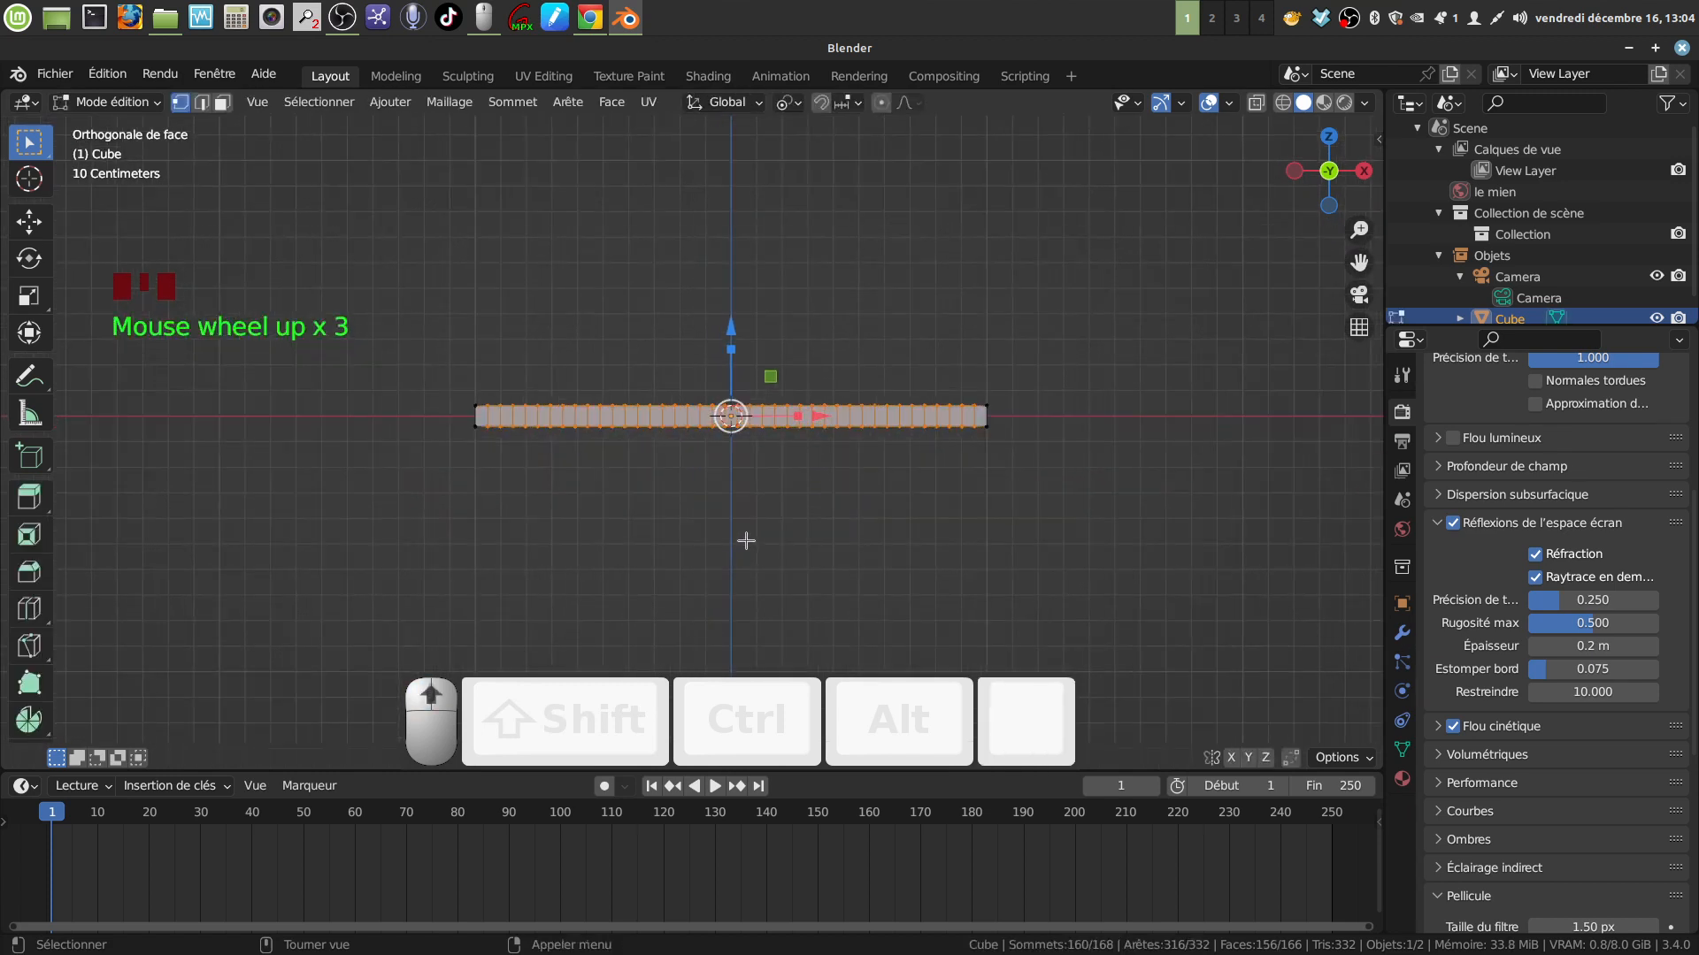
pyautogui.scroll(-1, 745, 541)
pyautogui.press('z')
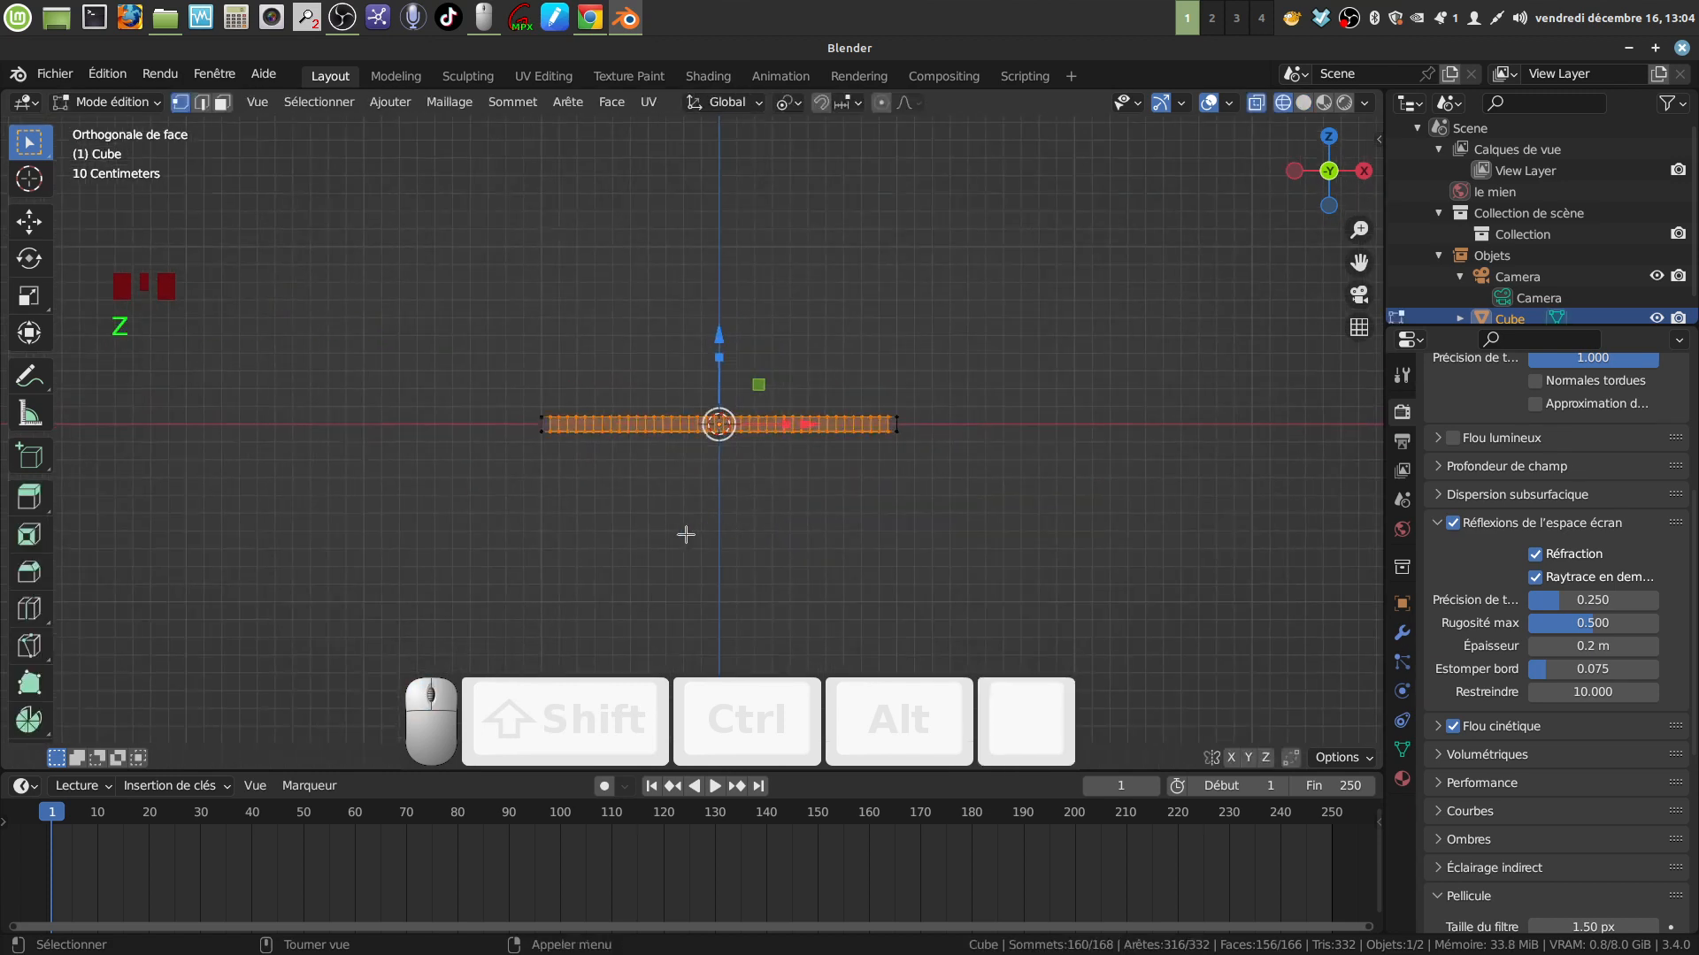
pyautogui.press('a')
pyautogui.press('a')
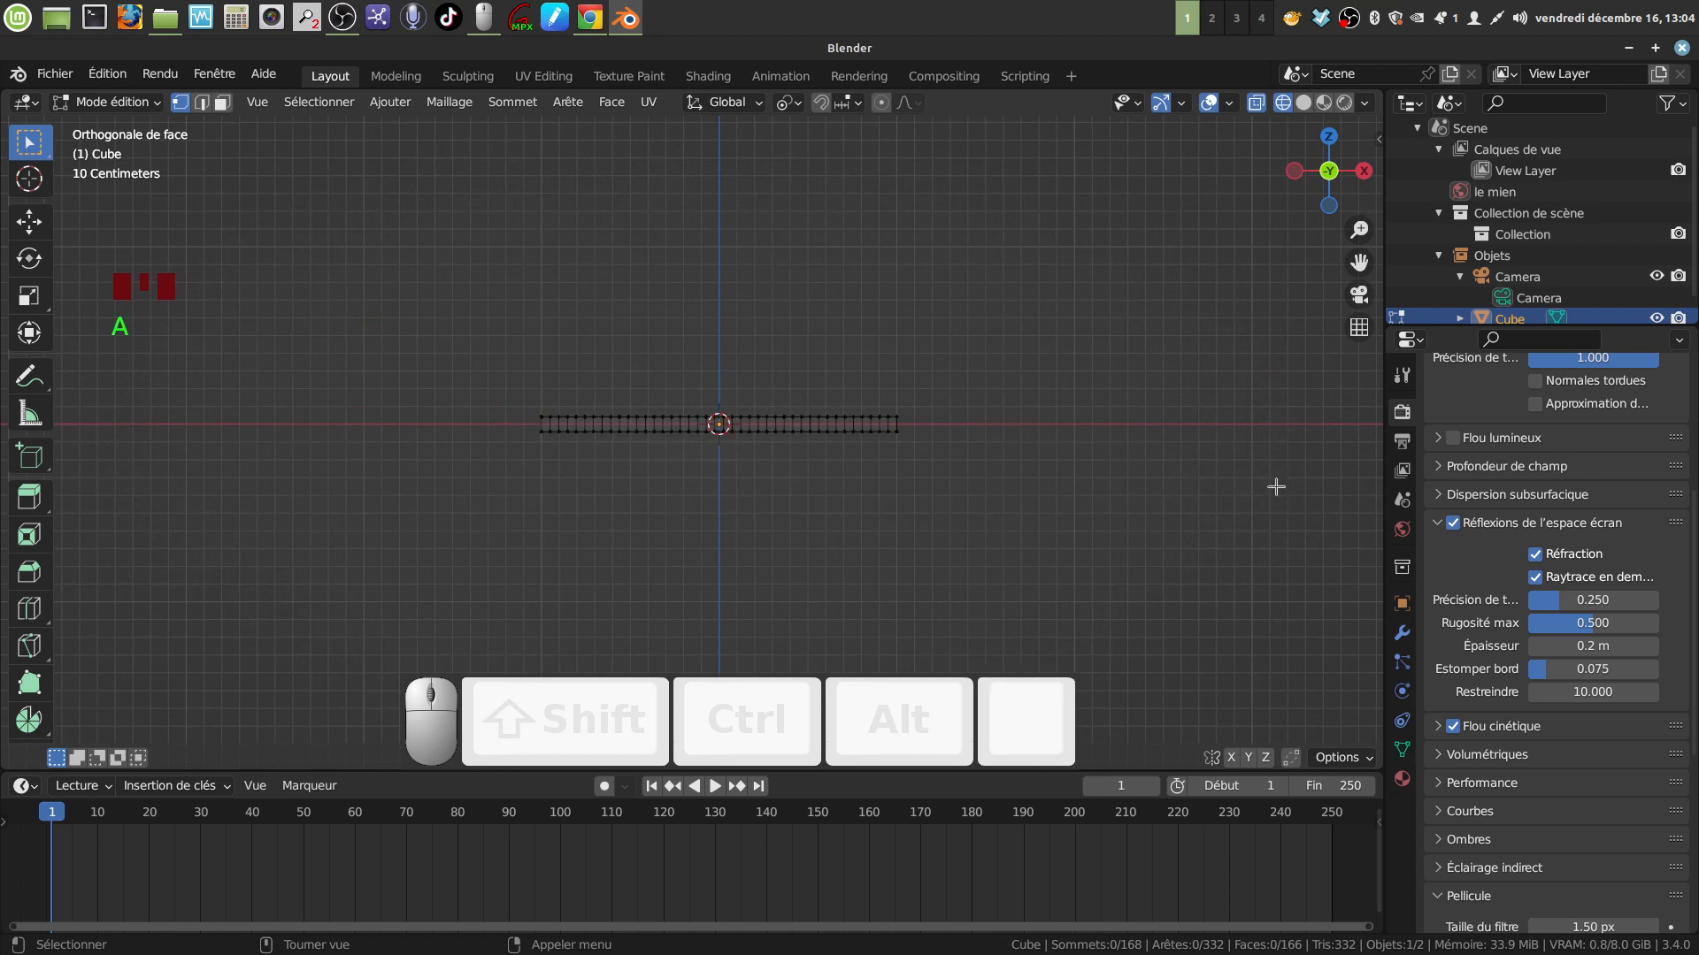
# Enable point Position keying in AnimAll and insert a key for all the slab's vertices at frame 1
pyautogui.press('n')
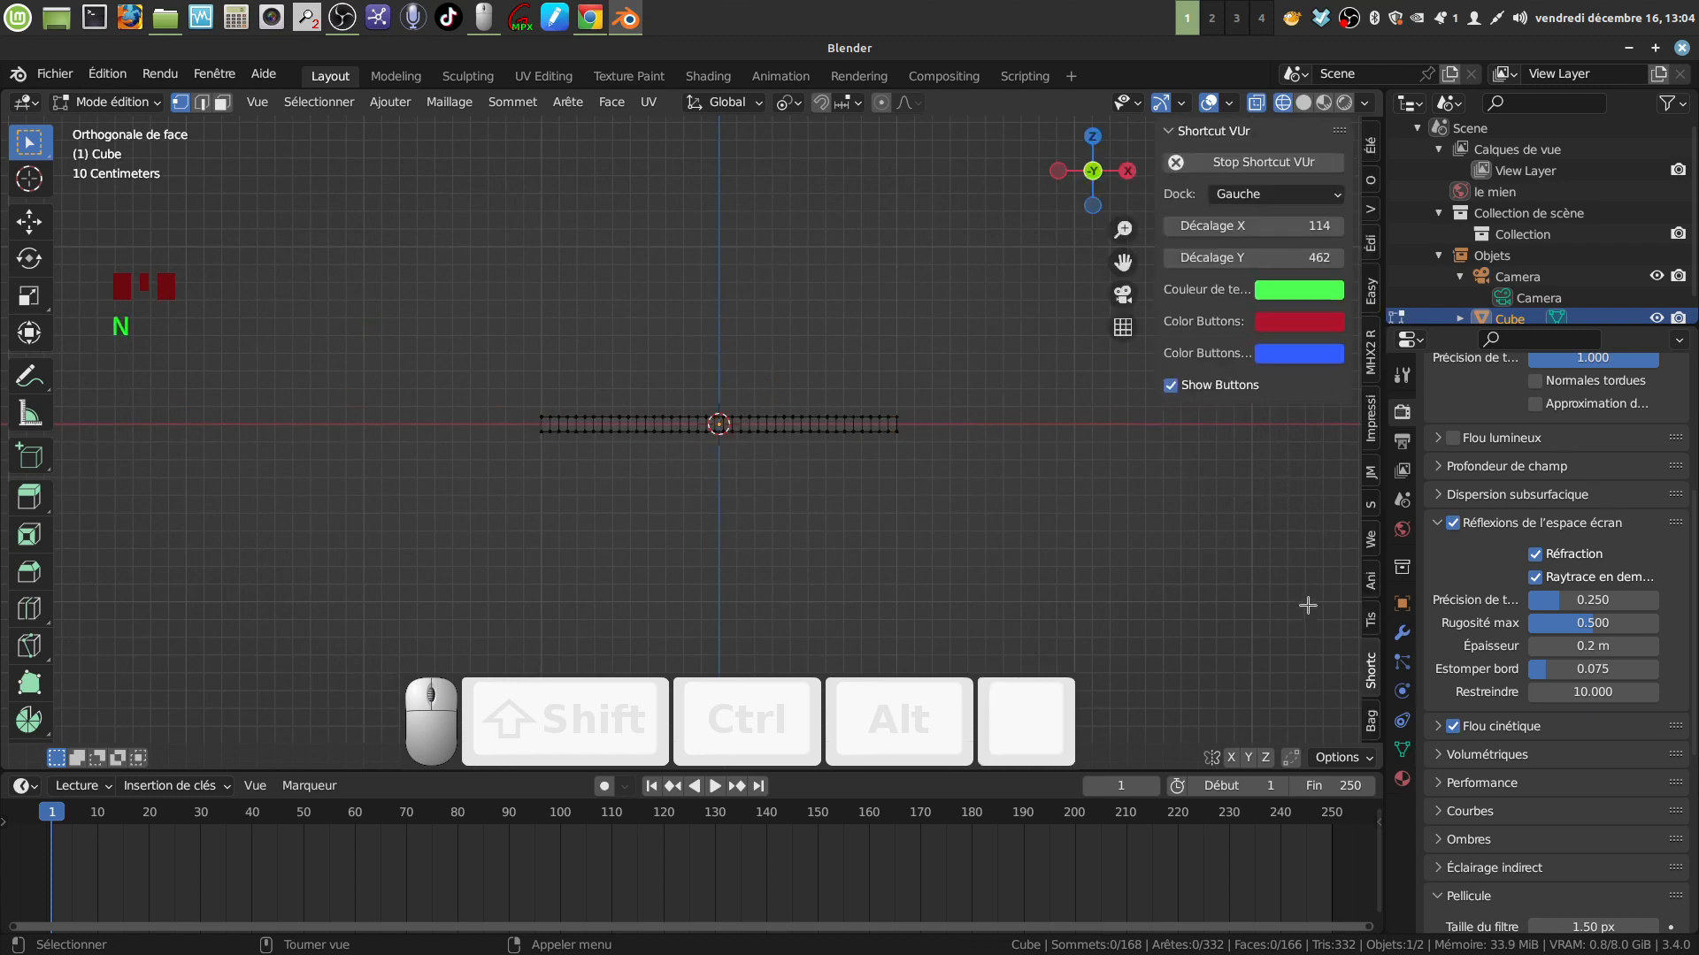
pyautogui.click(1372, 581)
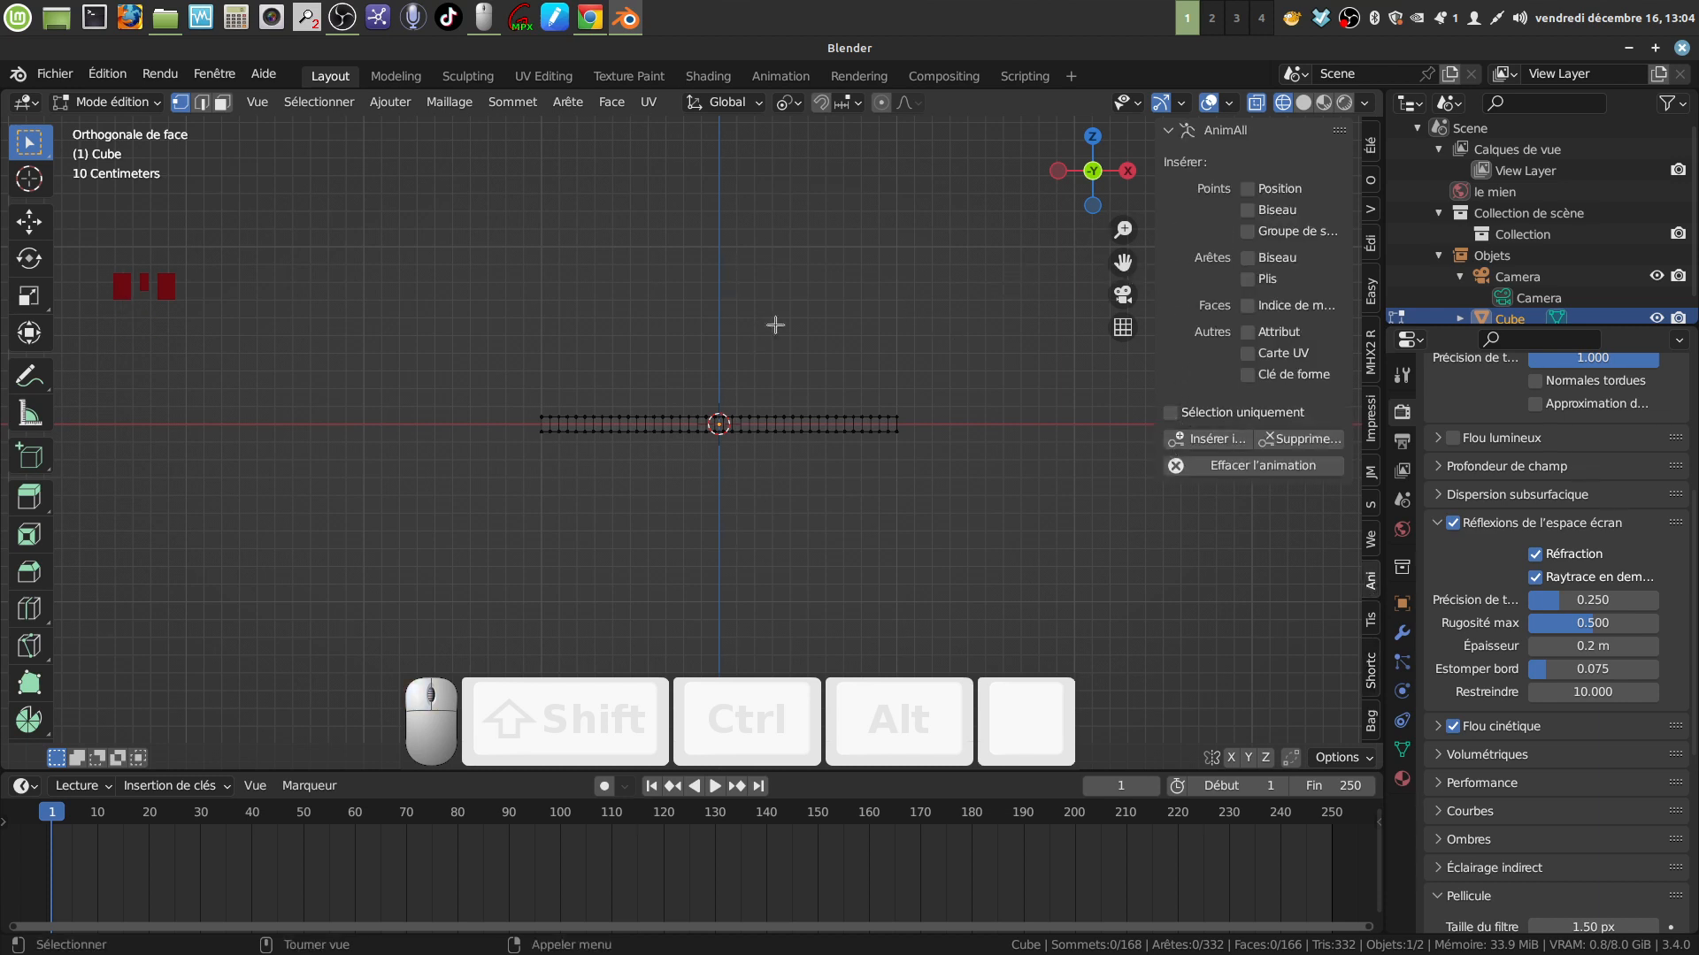
pyautogui.click(1247, 190)
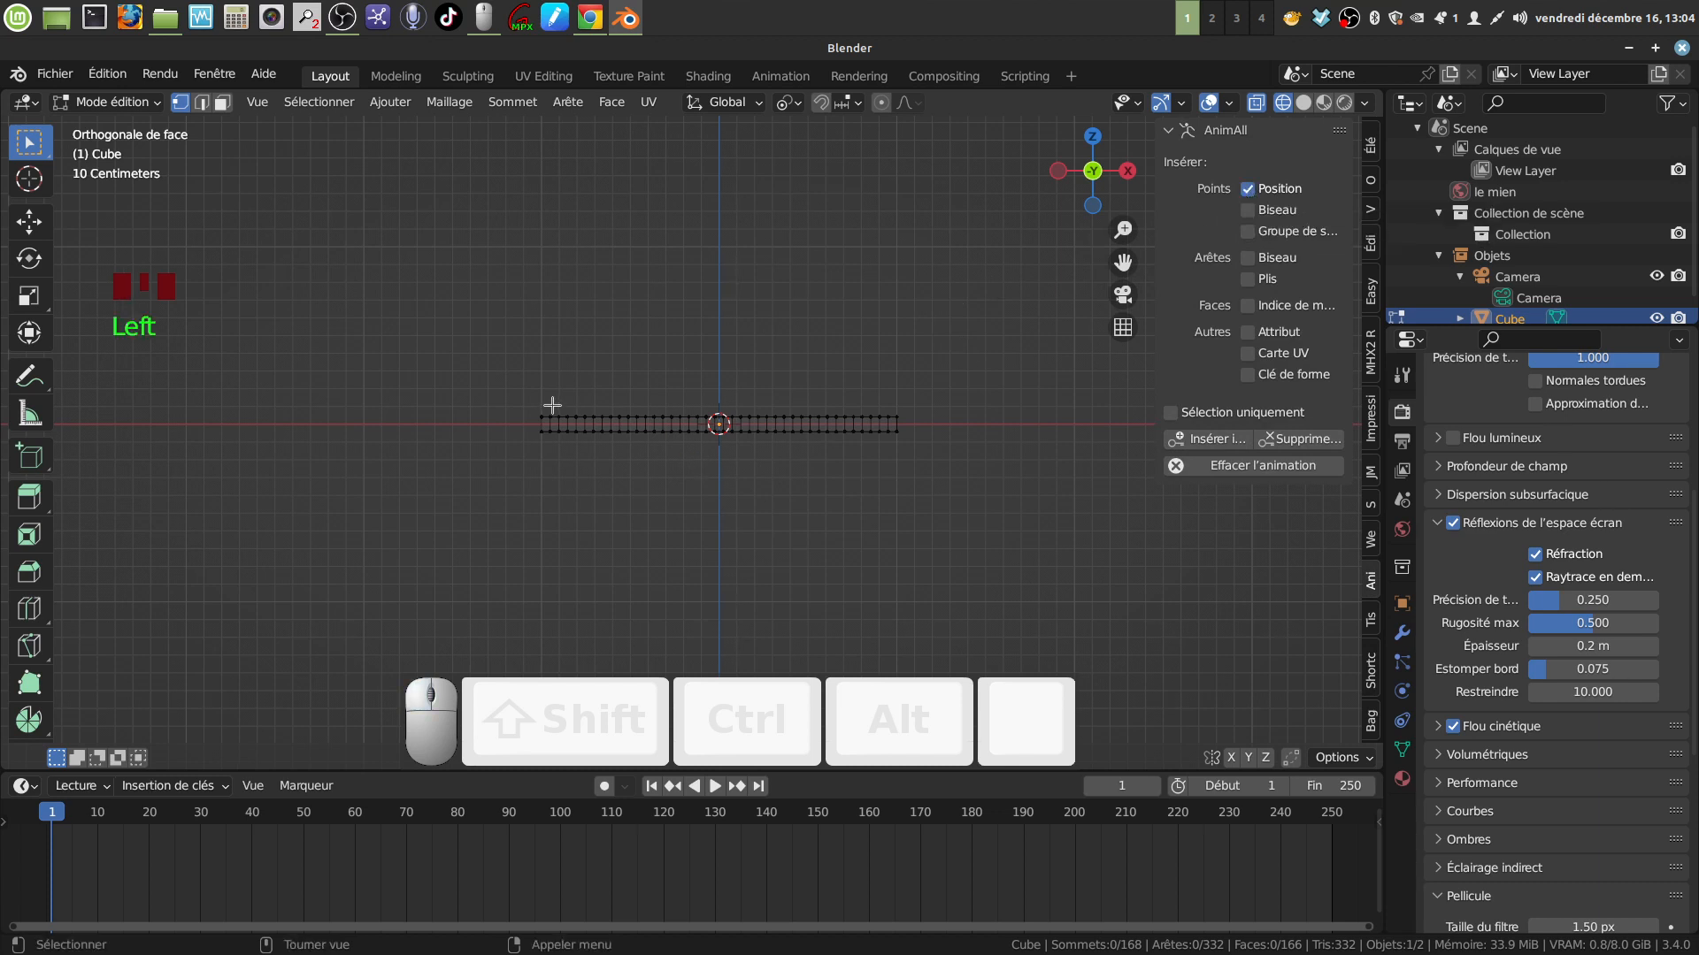
pyautogui.press('a')
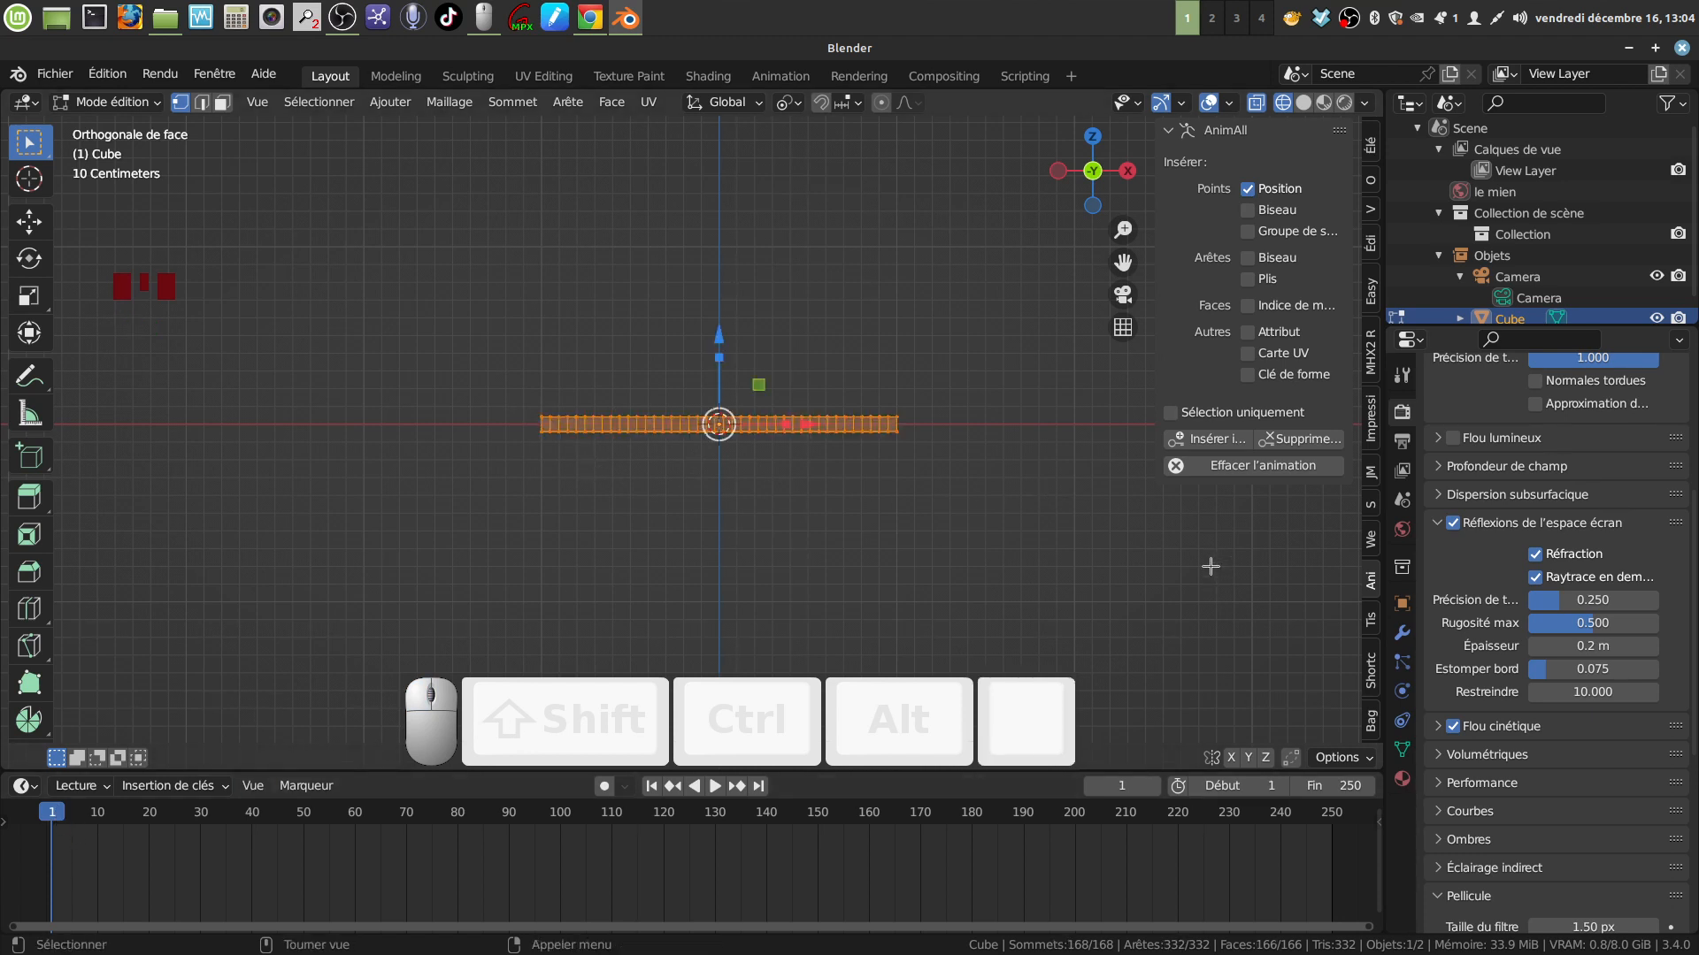
pyautogui.click(1219, 442)
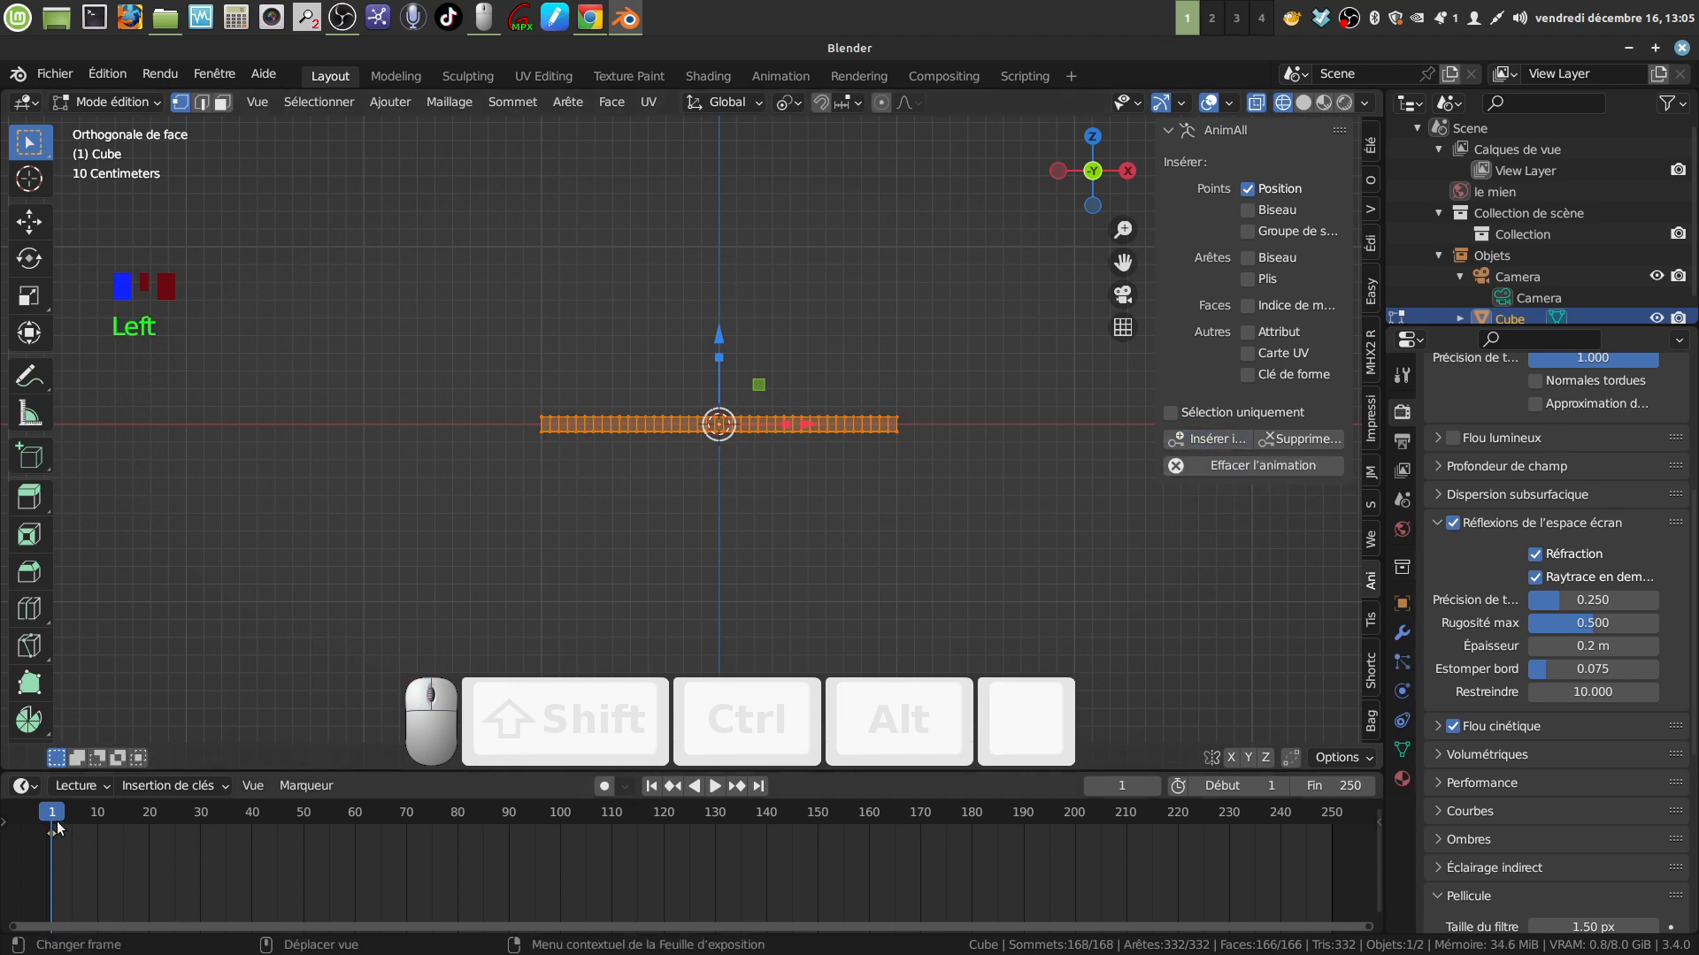
# Go to frame 40 and select only the slab's vertices from its left end to just past the centre
pyautogui.moveTo(53, 824); pyautogui.dragTo(254, 814)
pyautogui.keyDown('shift'); pyautogui.moveTo(709, 507); pyautogui.dragTo(721, 473, button='middle'); pyautogui.keyUp('shift')
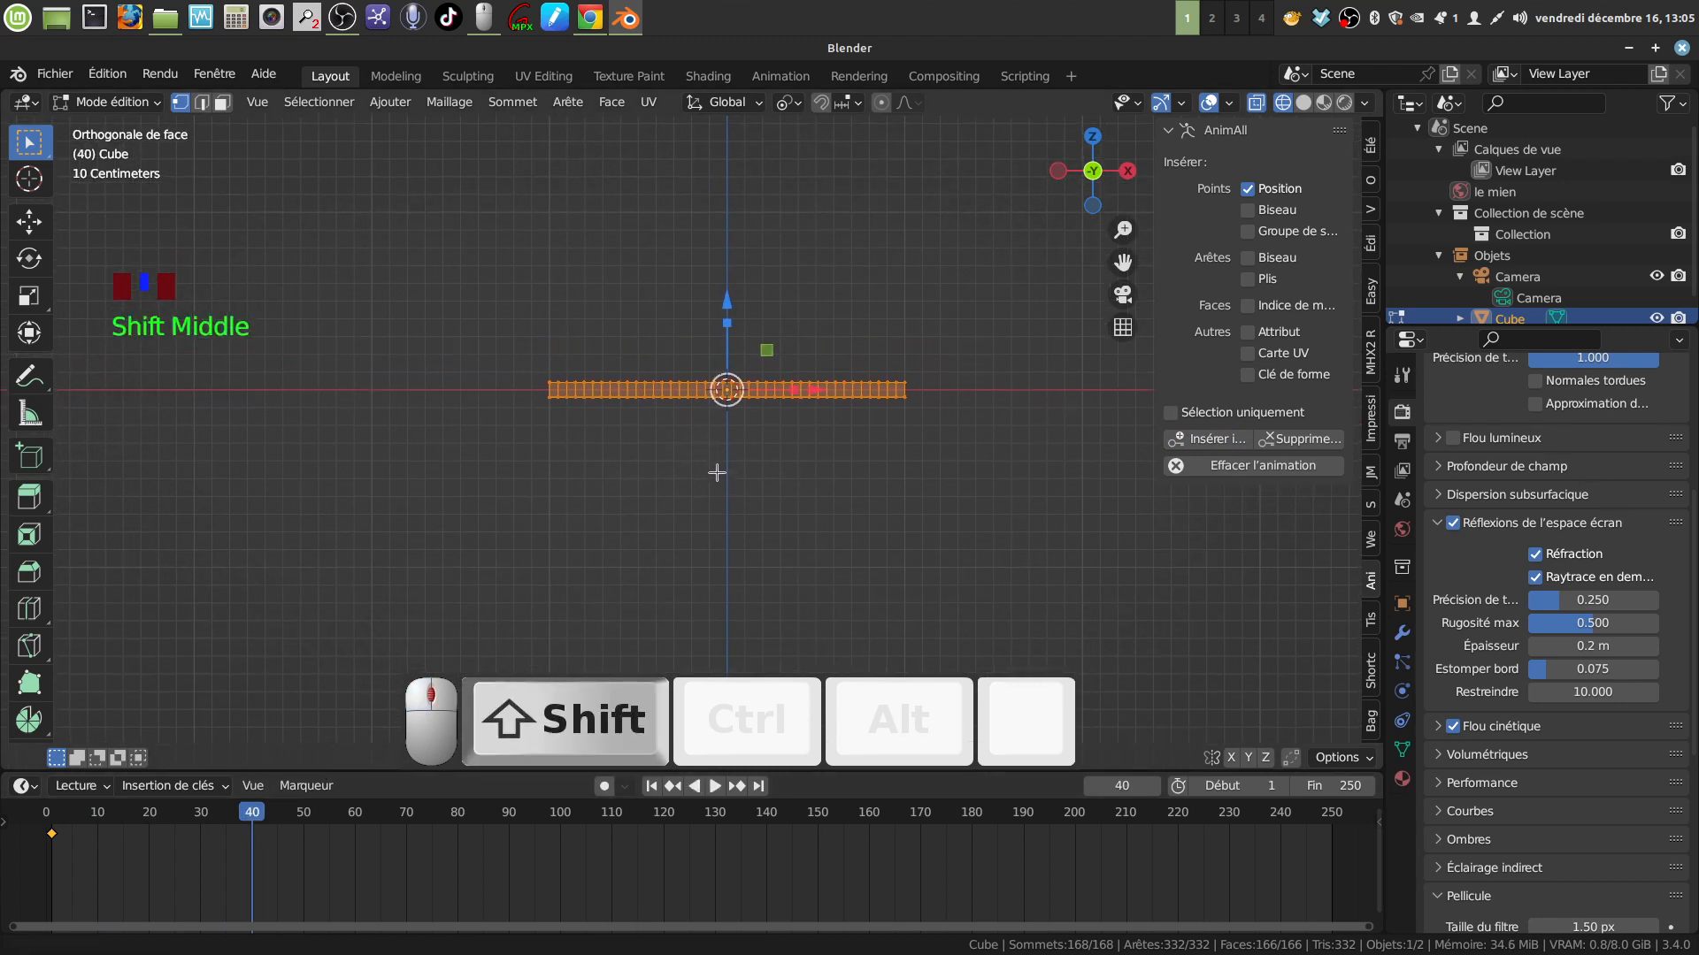
pyautogui.scroll(1, 705, 497)
pyautogui.keyDown('shift'); pyautogui.moveTo(567, 334); pyautogui.dragTo(562, 327, button='middle'); pyautogui.keyUp('shift')
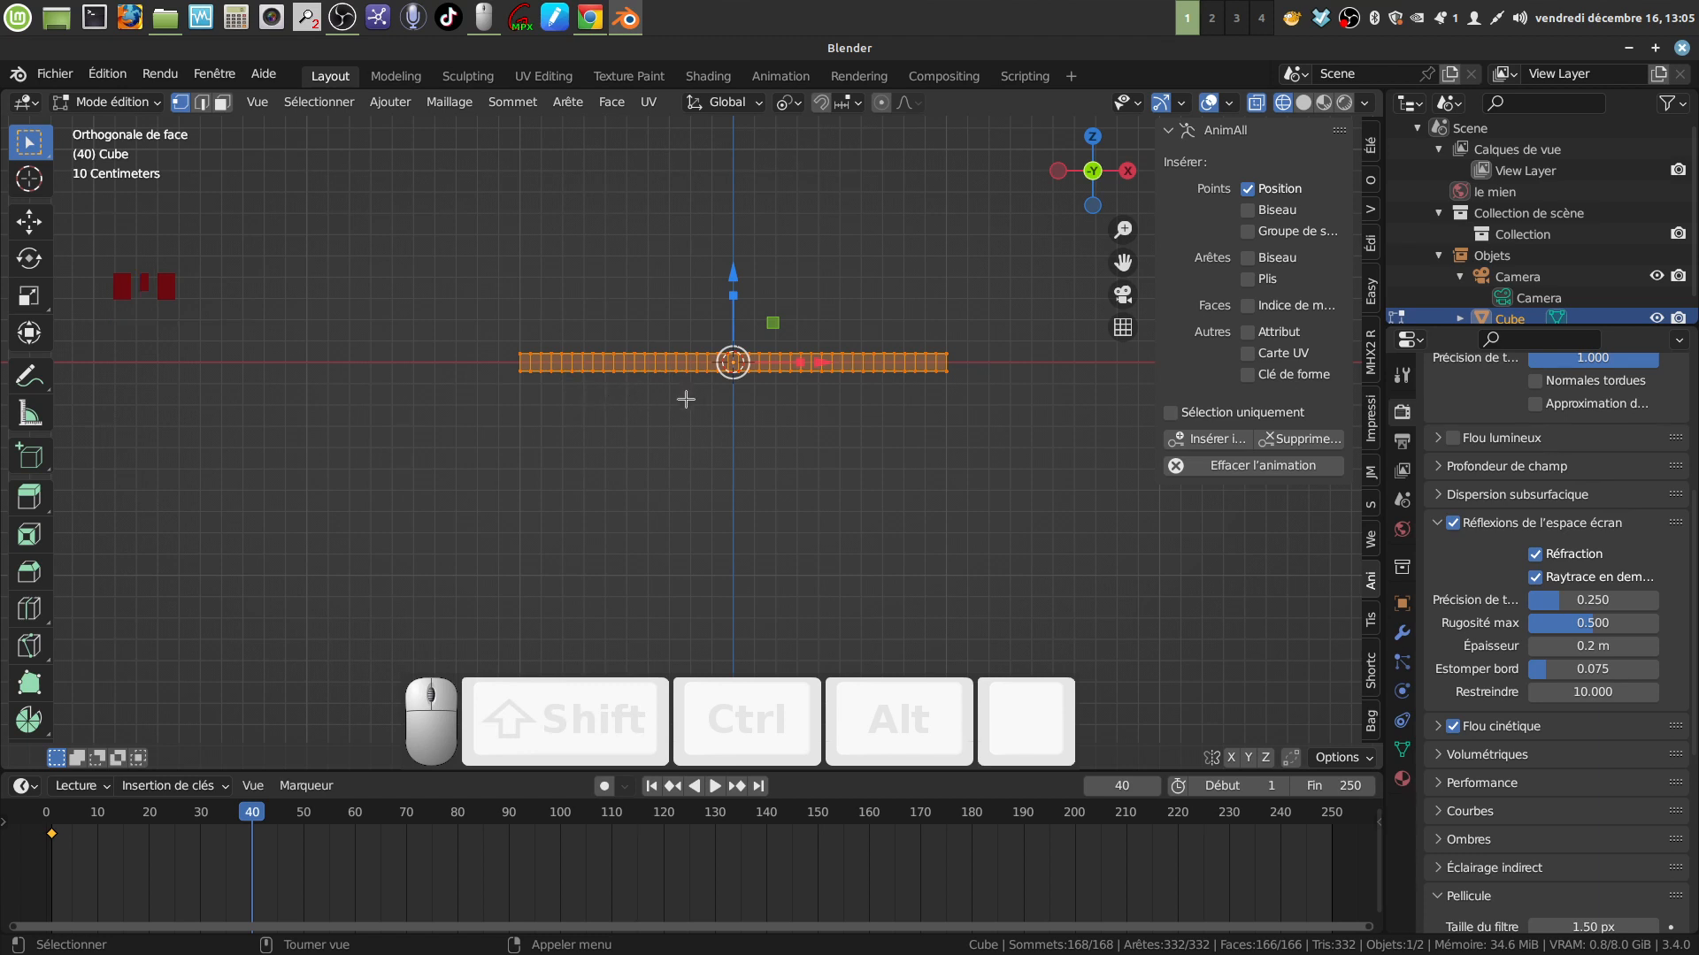
pyautogui.scroll(2, 748, 442)
pyautogui.scroll(-2, 541, 378)
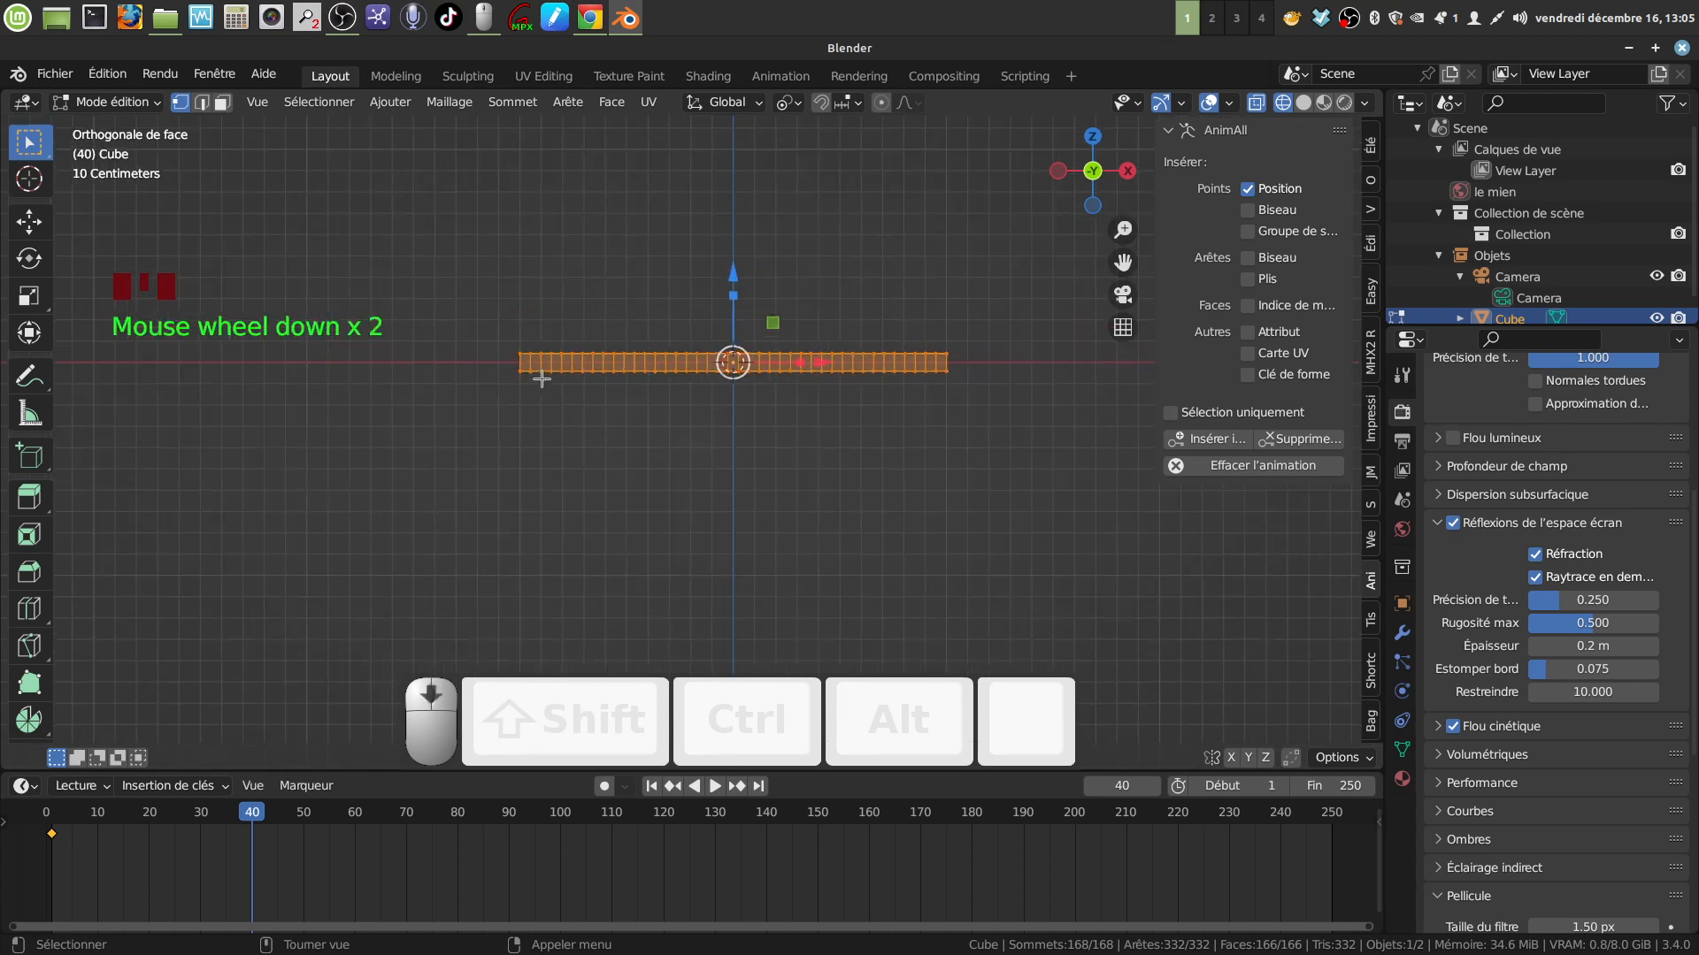
pyautogui.press('a')
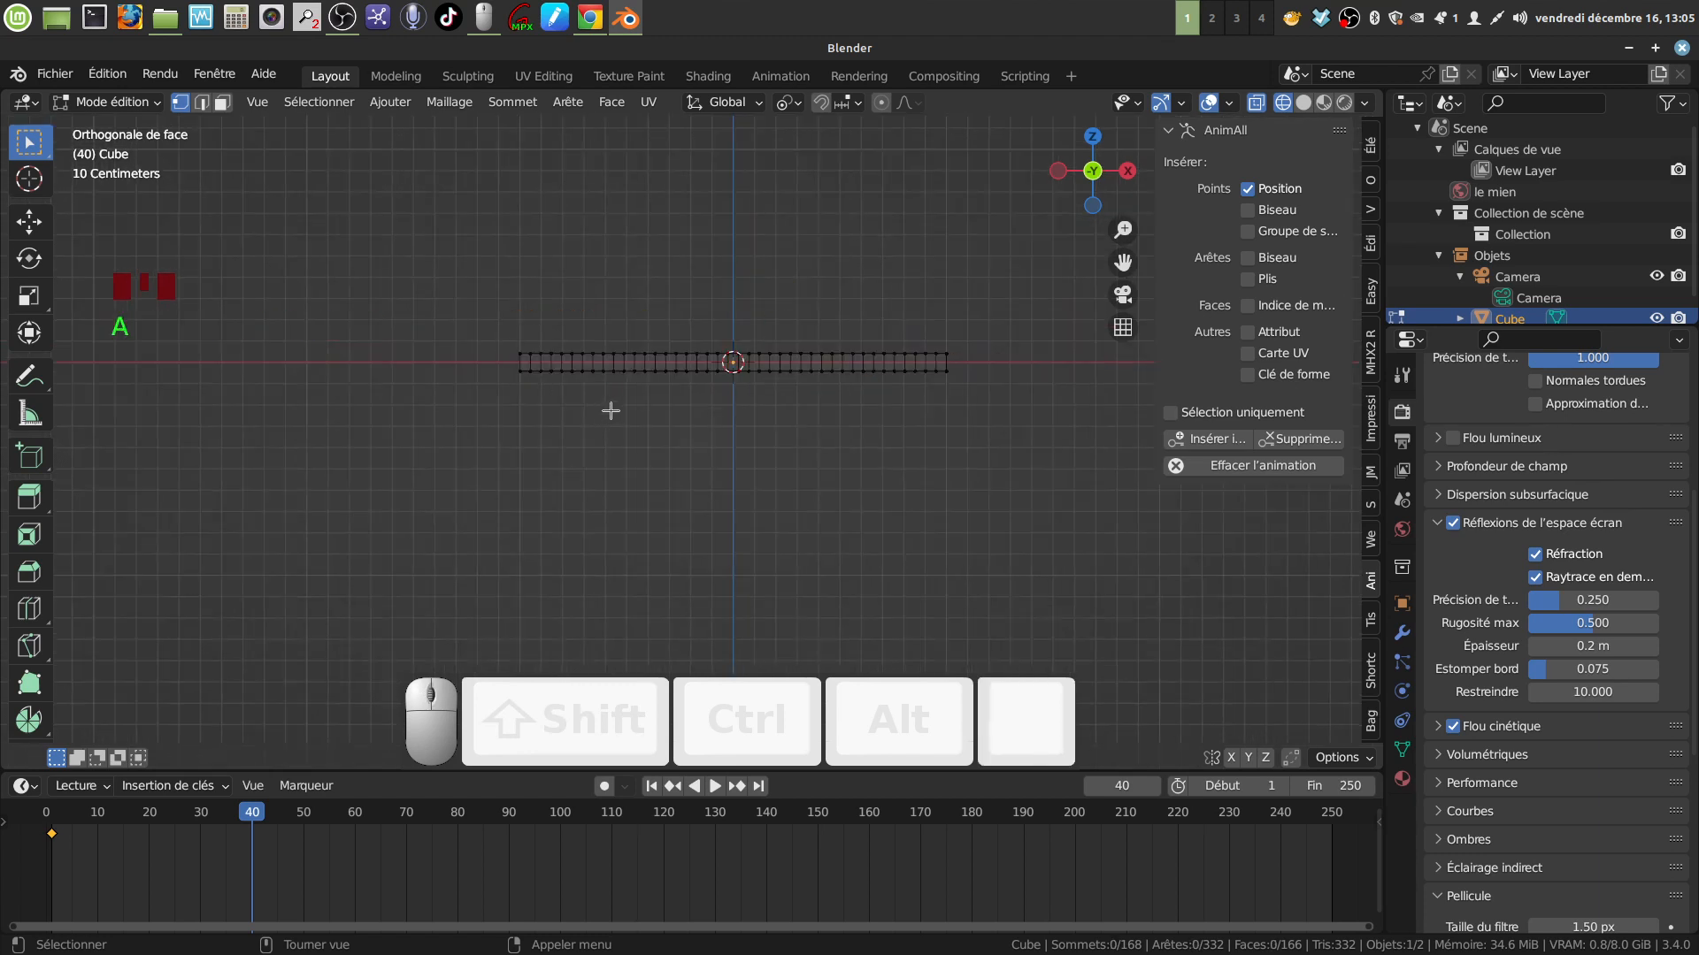
pyautogui.press('b')
pyautogui.moveTo(481, 315); pyautogui.dragTo(754, 379)
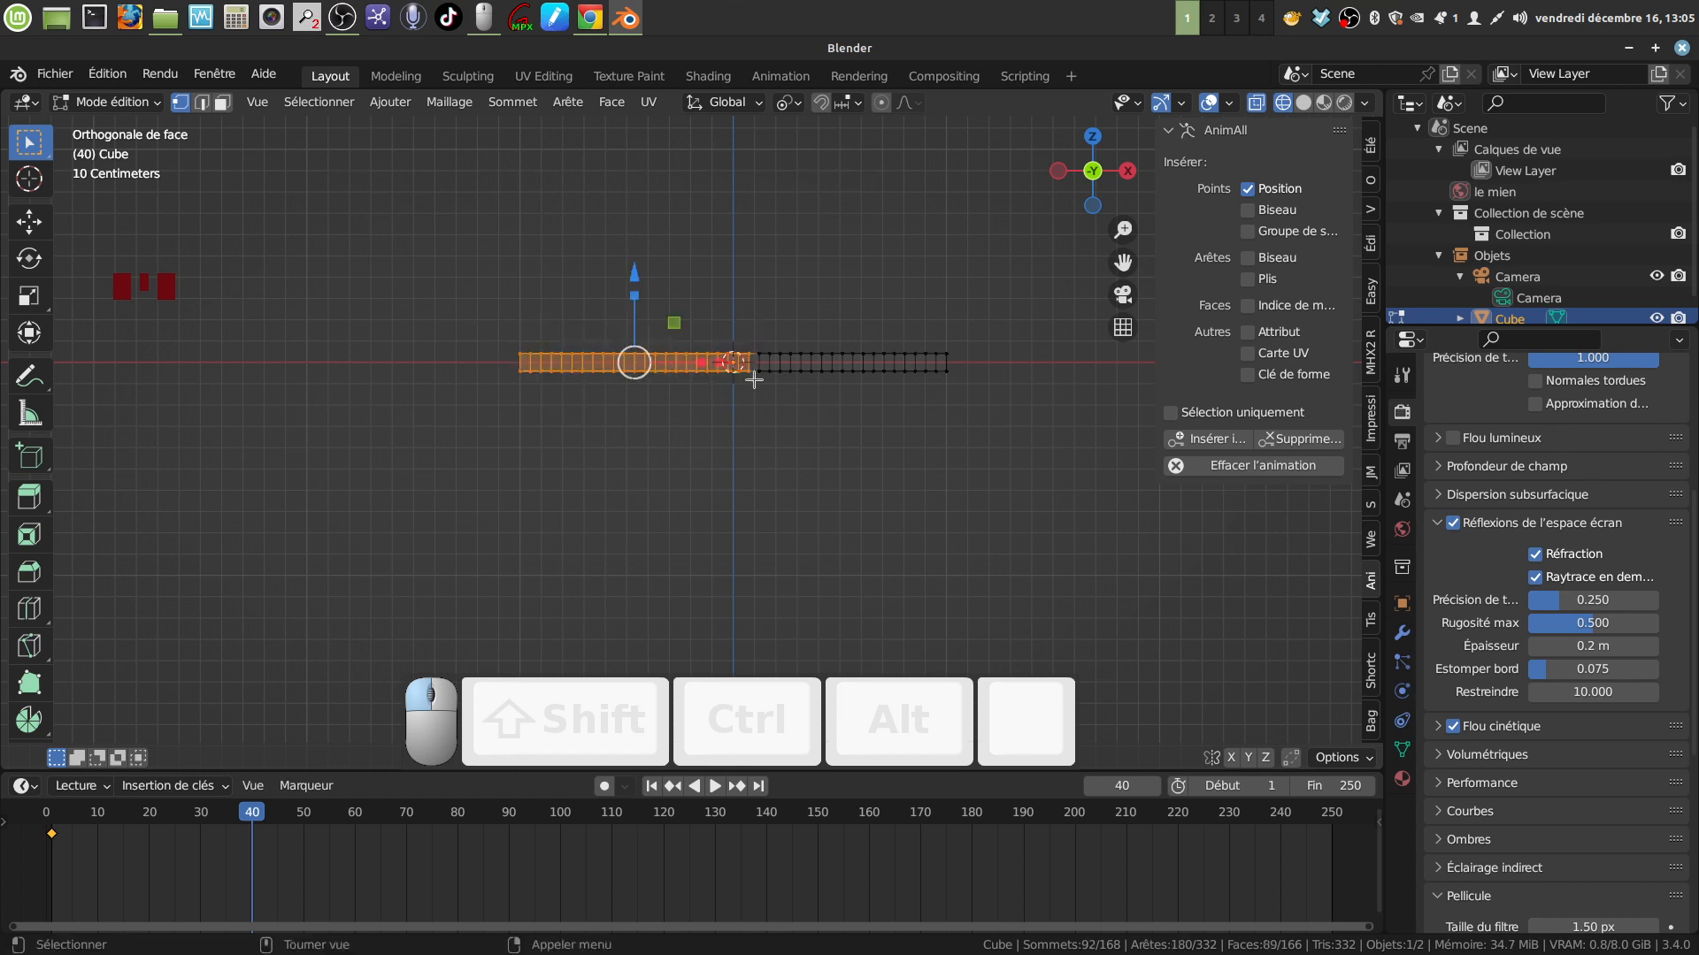
# Try to make the lower vertex at the selection's inner end the active element in wireframe display
pyautogui.scroll(4, 753, 389)
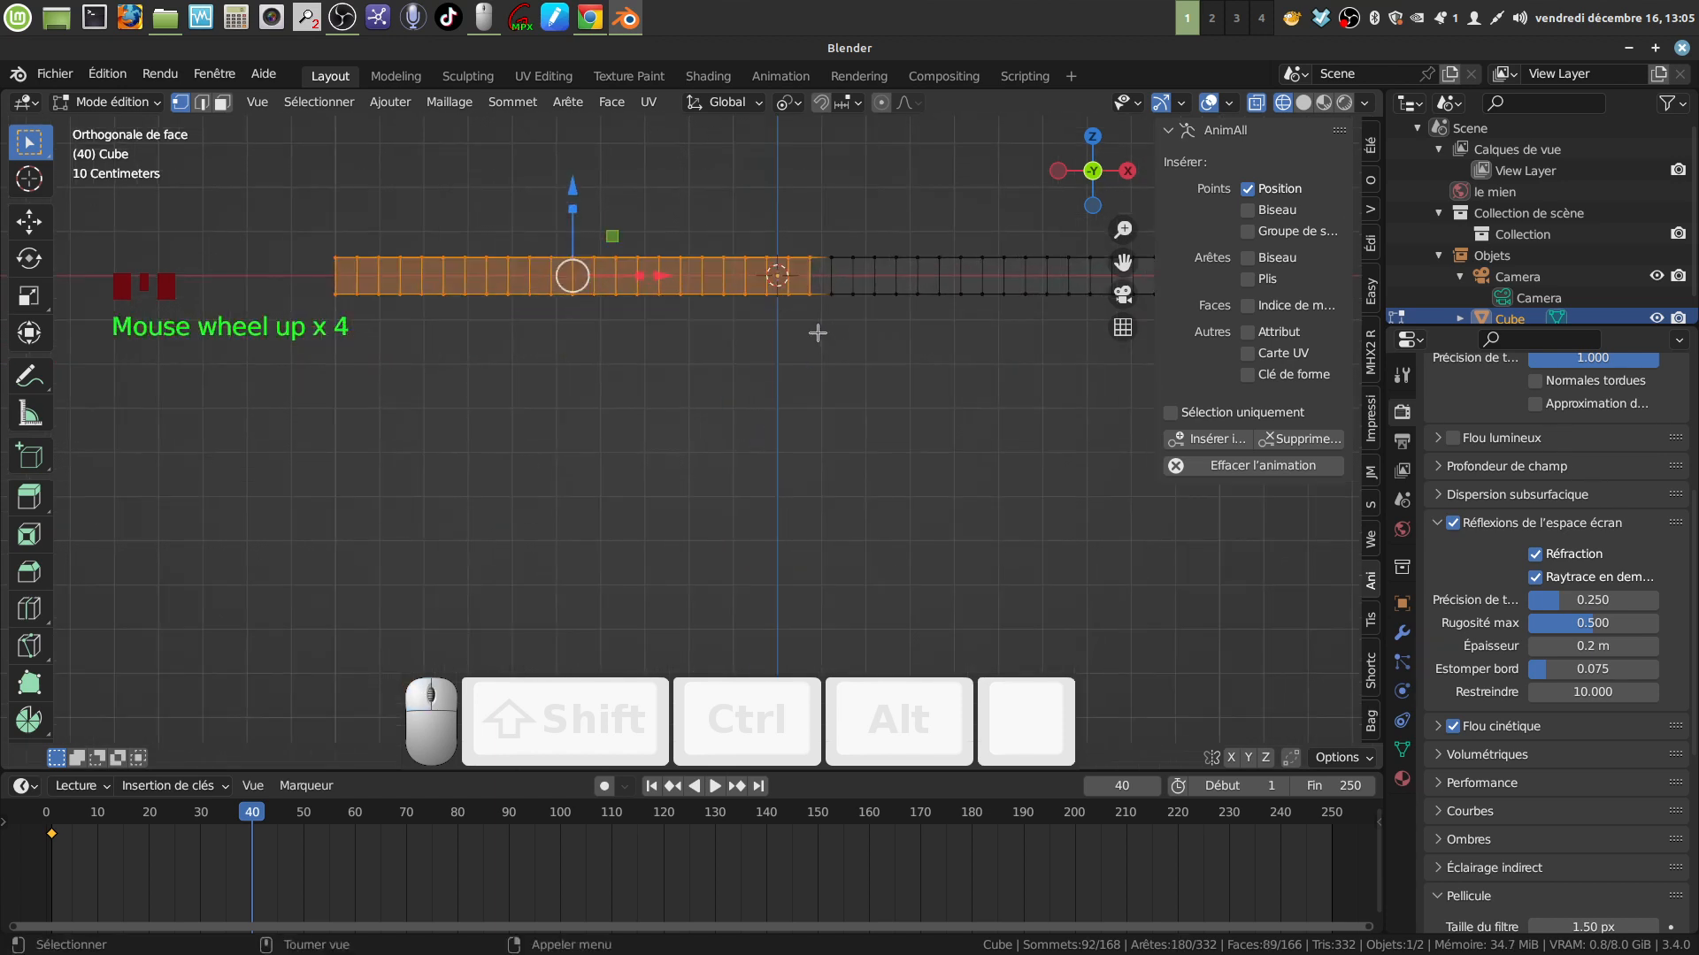
pyautogui.press('shift')
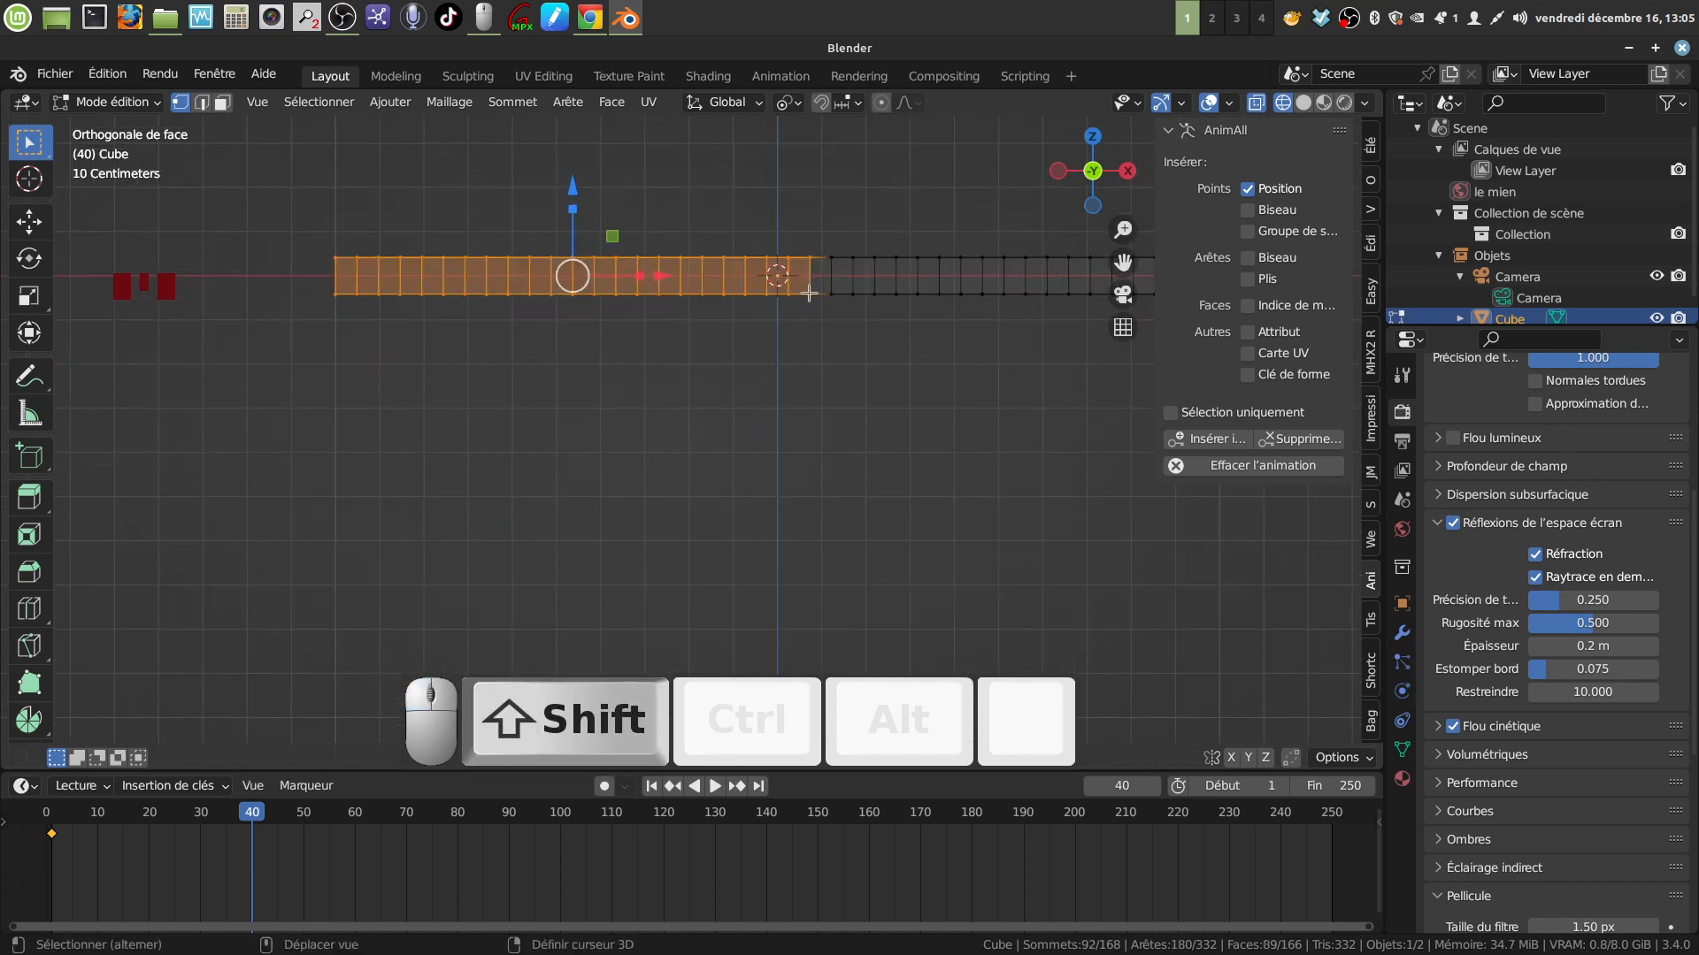
pyautogui.keyDown('shift'); pyautogui.click(808, 293); pyautogui.keyUp('shift')
pyautogui.keyDown('shift'); pyautogui.click(809, 293); pyautogui.keyUp('shift')
pyautogui.keyDown('shift'); pyautogui.click(809, 294); pyautogui.keyUp('shift')
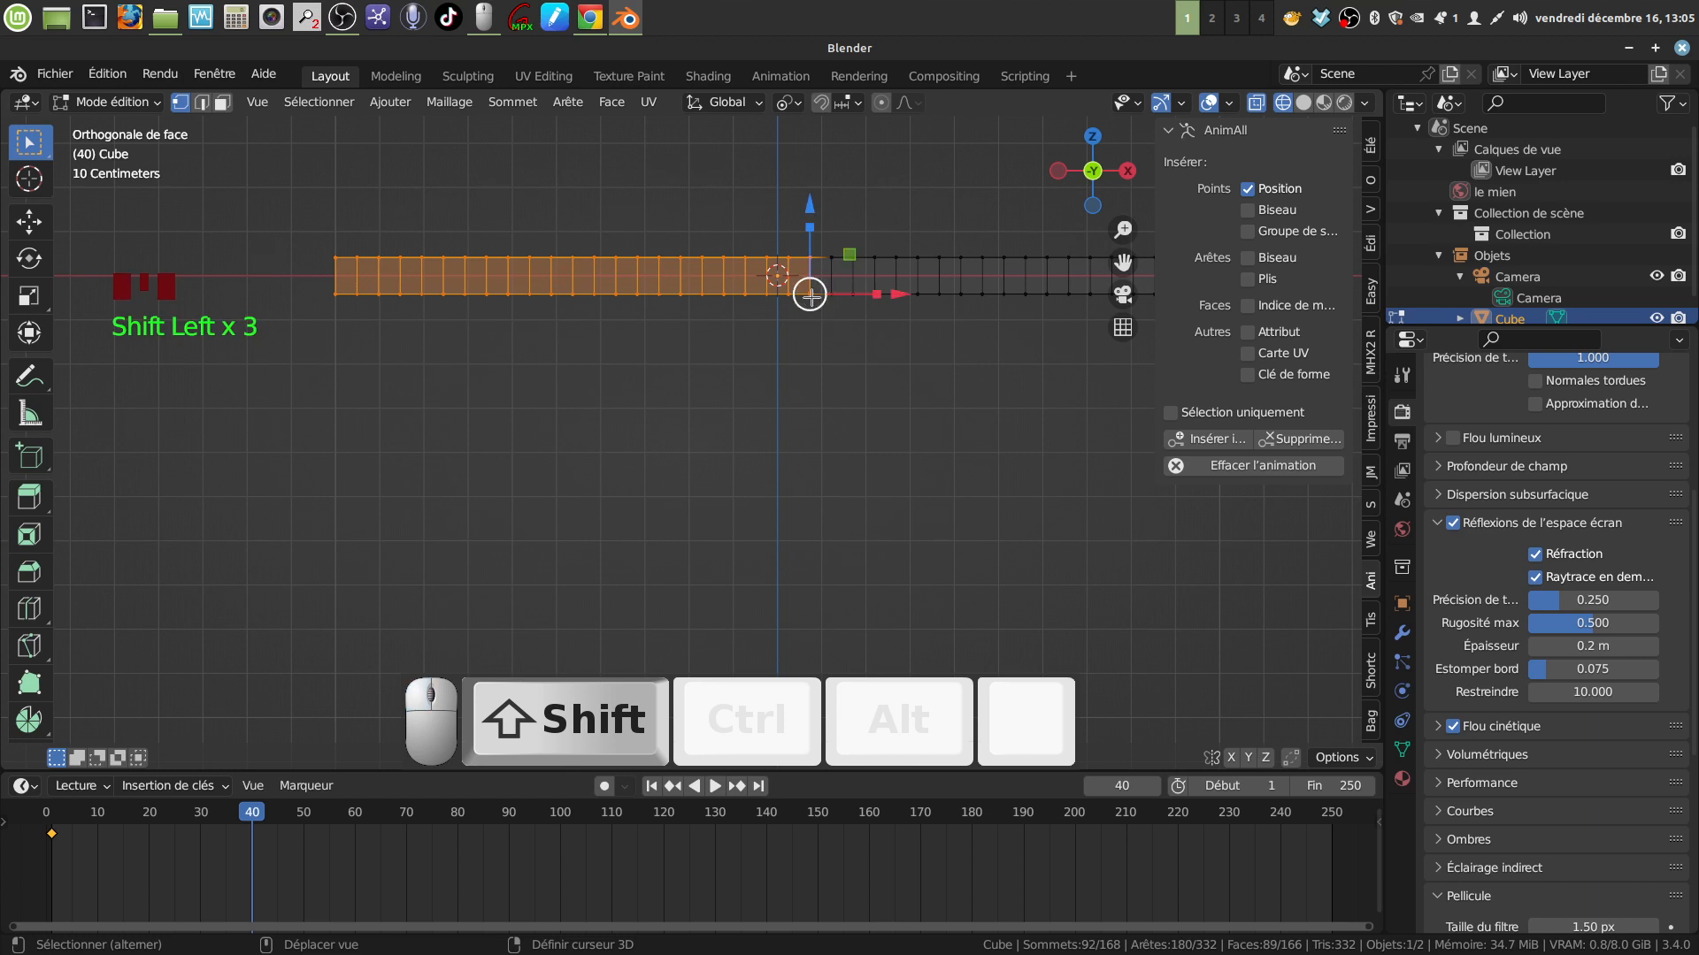
pyautogui.keyDown('shift'); pyautogui.click(809, 293); pyautogui.keyUp('shift')
pyautogui.keyDown('shift'); pyautogui.click(808, 294); pyautogui.keyUp('shift')
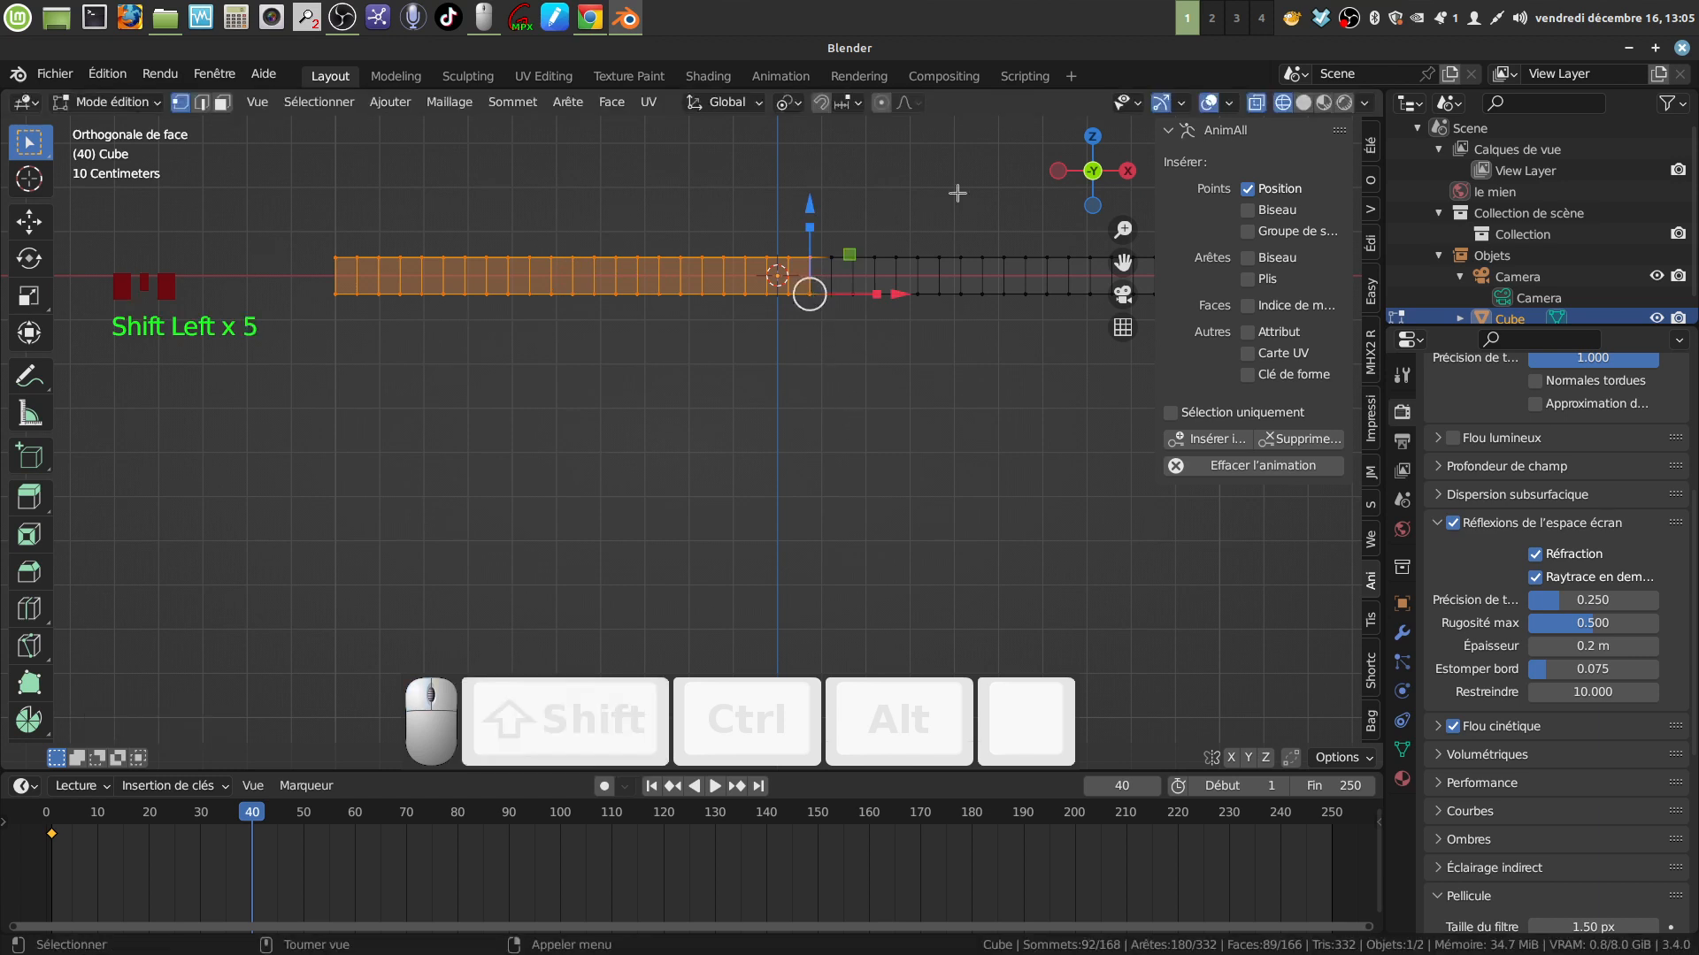
# Hide the viewport gizmos and toggle the upper and lower vertices at the selection's inner end in and out of the selection
pyautogui.click(1164, 103)
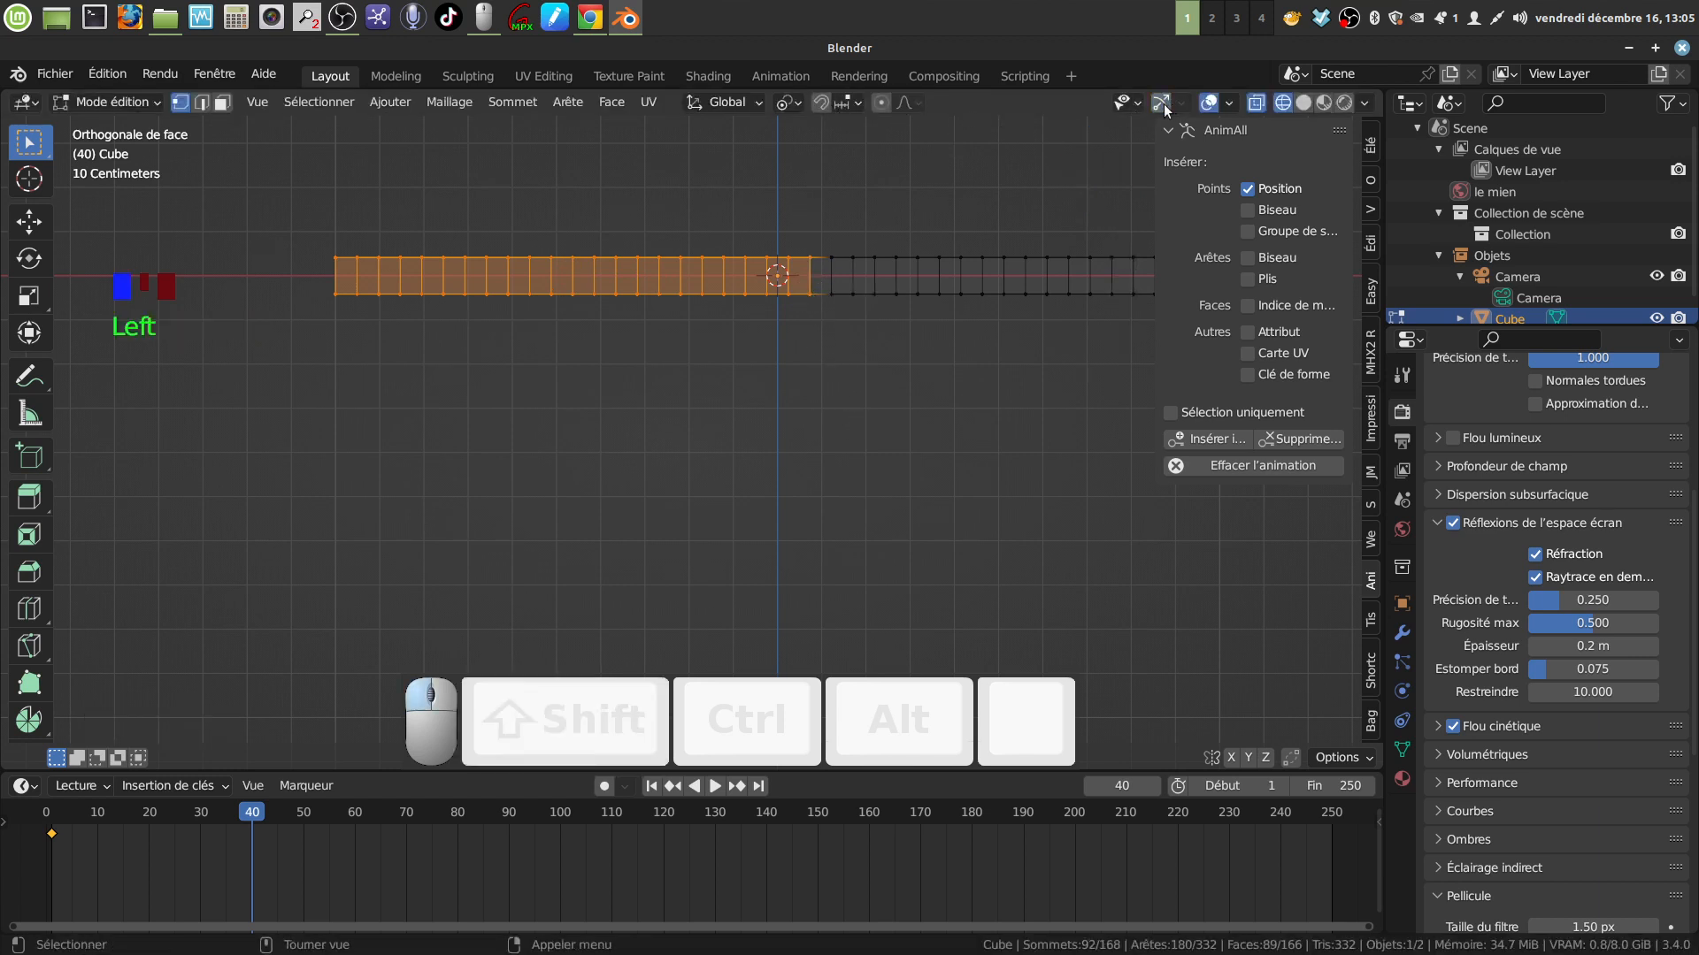
pyautogui.keyDown('shift'); pyautogui.click(806, 292); pyautogui.keyUp('shift')
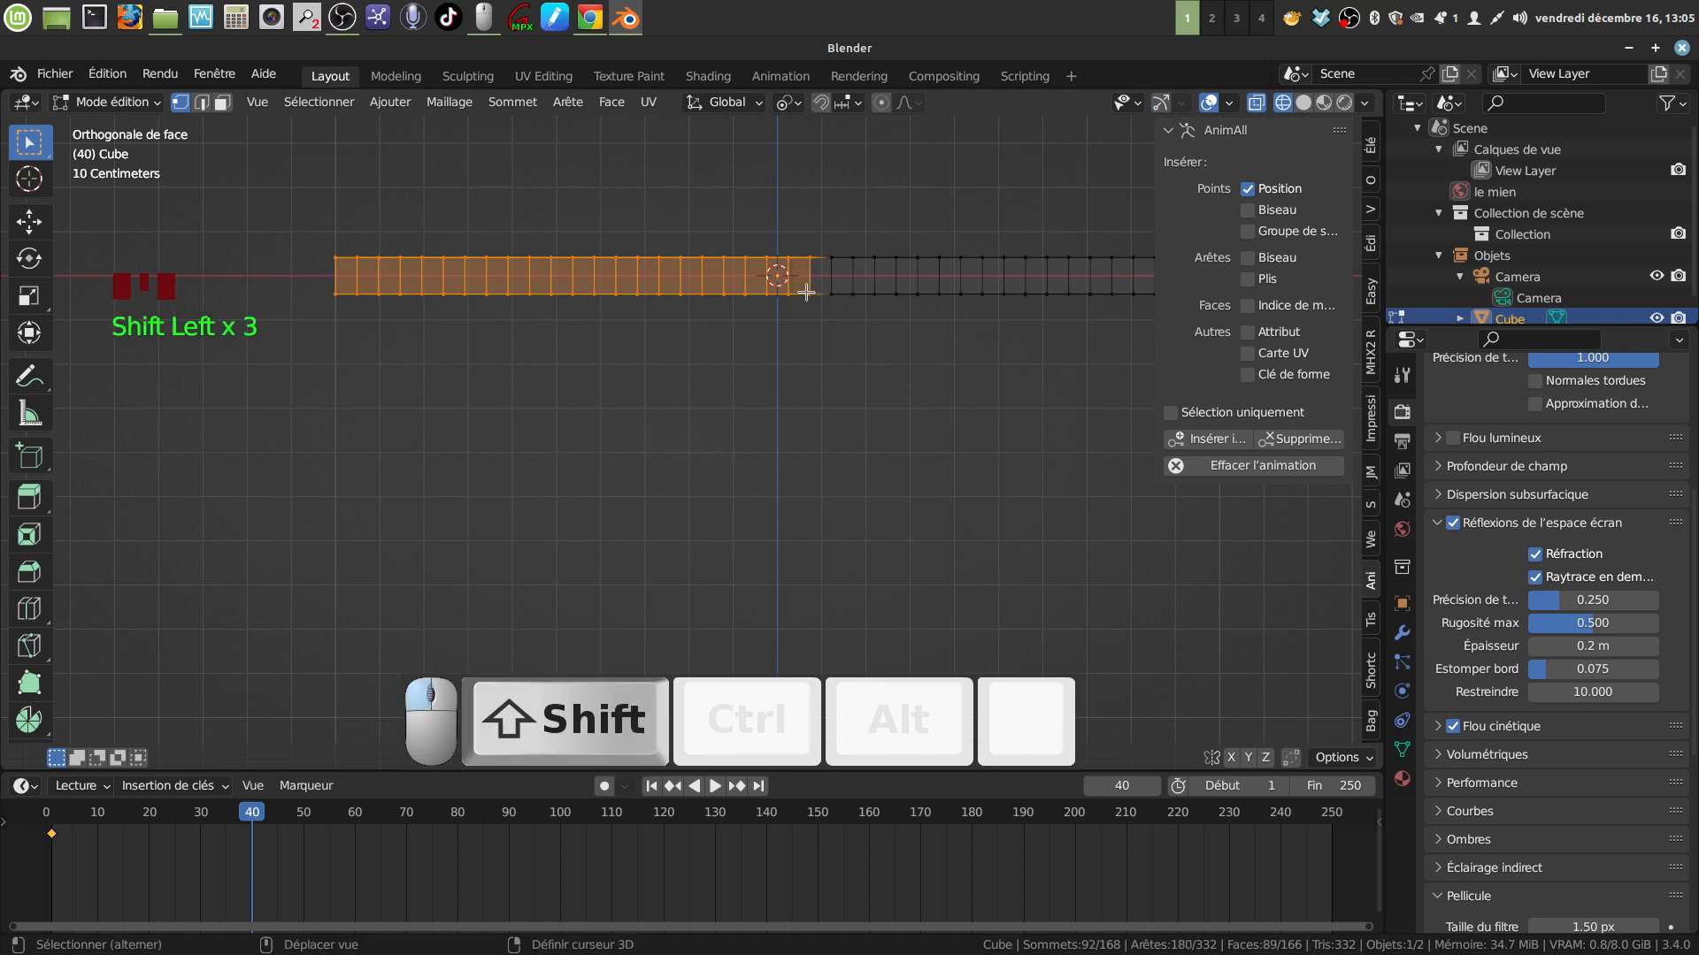
pyautogui.keyDown('shift'); pyautogui.click(807, 293); pyautogui.keyUp('shift')
pyautogui.keyDown('shift'); pyautogui.click(808, 295); pyautogui.keyUp('shift')
pyautogui.keyDown('shift'); pyautogui.click(808, 296); pyautogui.keyUp('shift')
pyautogui.keyDown('shift'); pyautogui.click(809, 298); pyautogui.keyUp('shift')
pyautogui.keyDown('shift'); pyautogui.click(812, 300); pyautogui.keyUp('shift')
pyautogui.keyDown('shift'); pyautogui.click(812, 256); pyautogui.keyUp('shift')
pyautogui.keyDown('shift'); pyautogui.click(812, 257); pyautogui.keyUp('shift')
pyautogui.keyDown('shift'); pyautogui.click(812, 256); pyautogui.keyUp('shift')
pyautogui.keyDown('shift'); pyautogui.click(807, 292); pyautogui.keyUp('shift')
pyautogui.keyDown('shift'); pyautogui.click(811, 297); pyautogui.keyUp('shift')
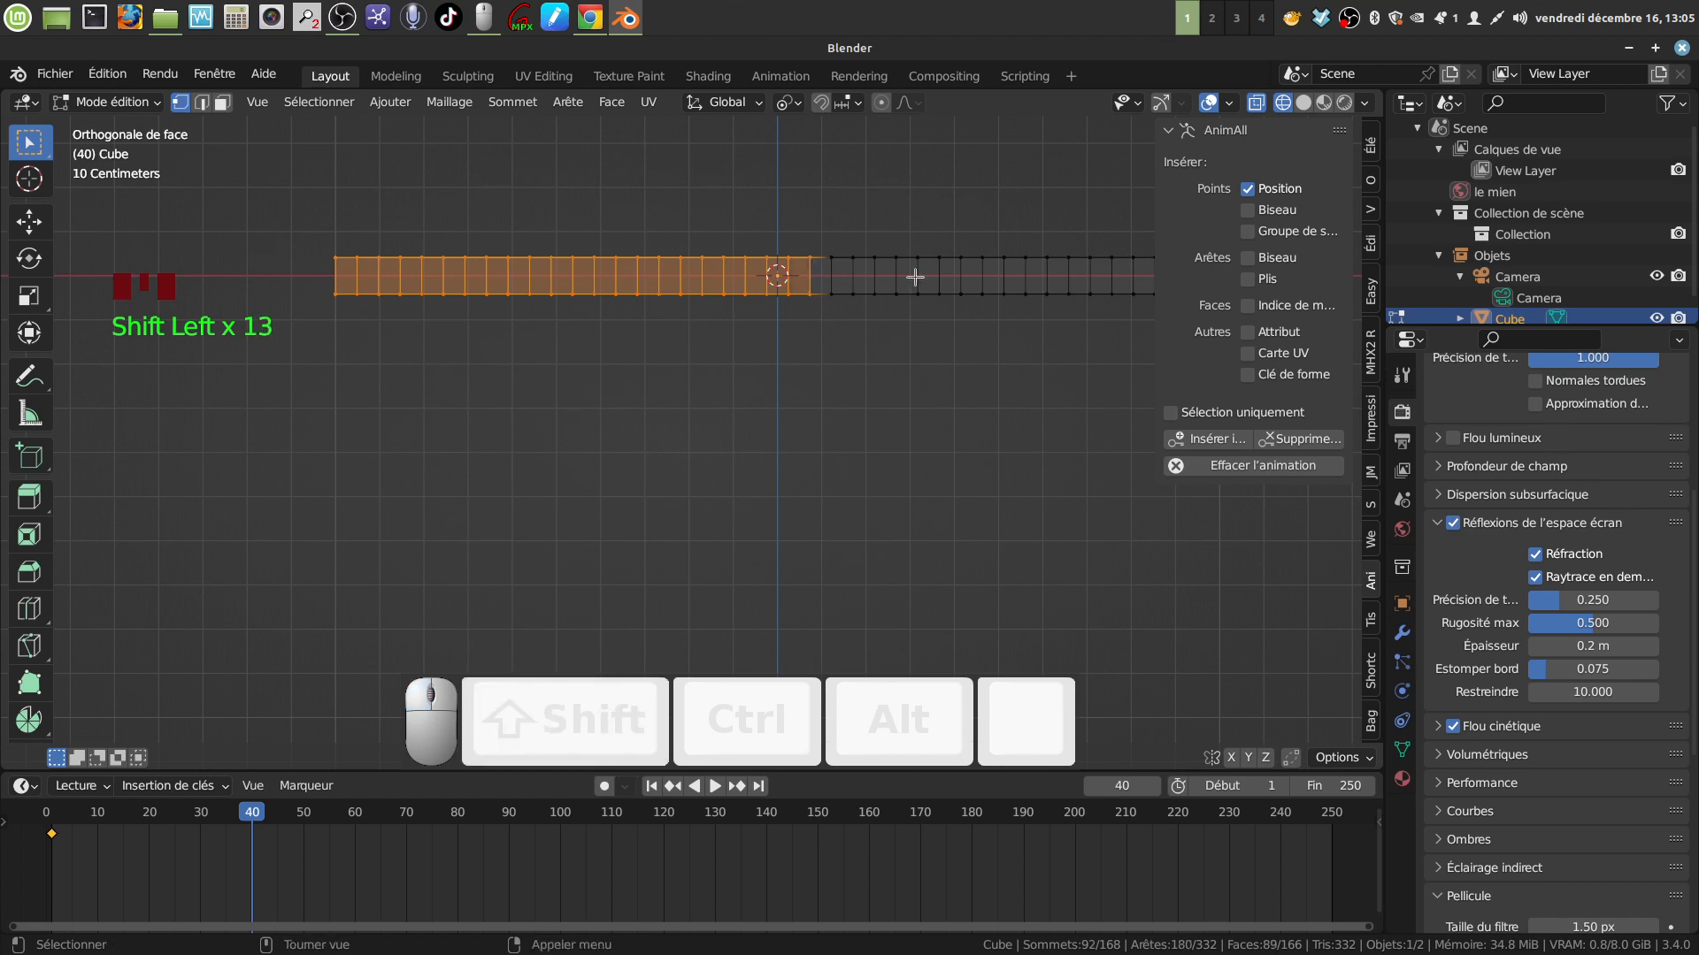
# Switch to solid display and reselect the front lower vertex at the selection's inner end as the active element
pyautogui.press('z')
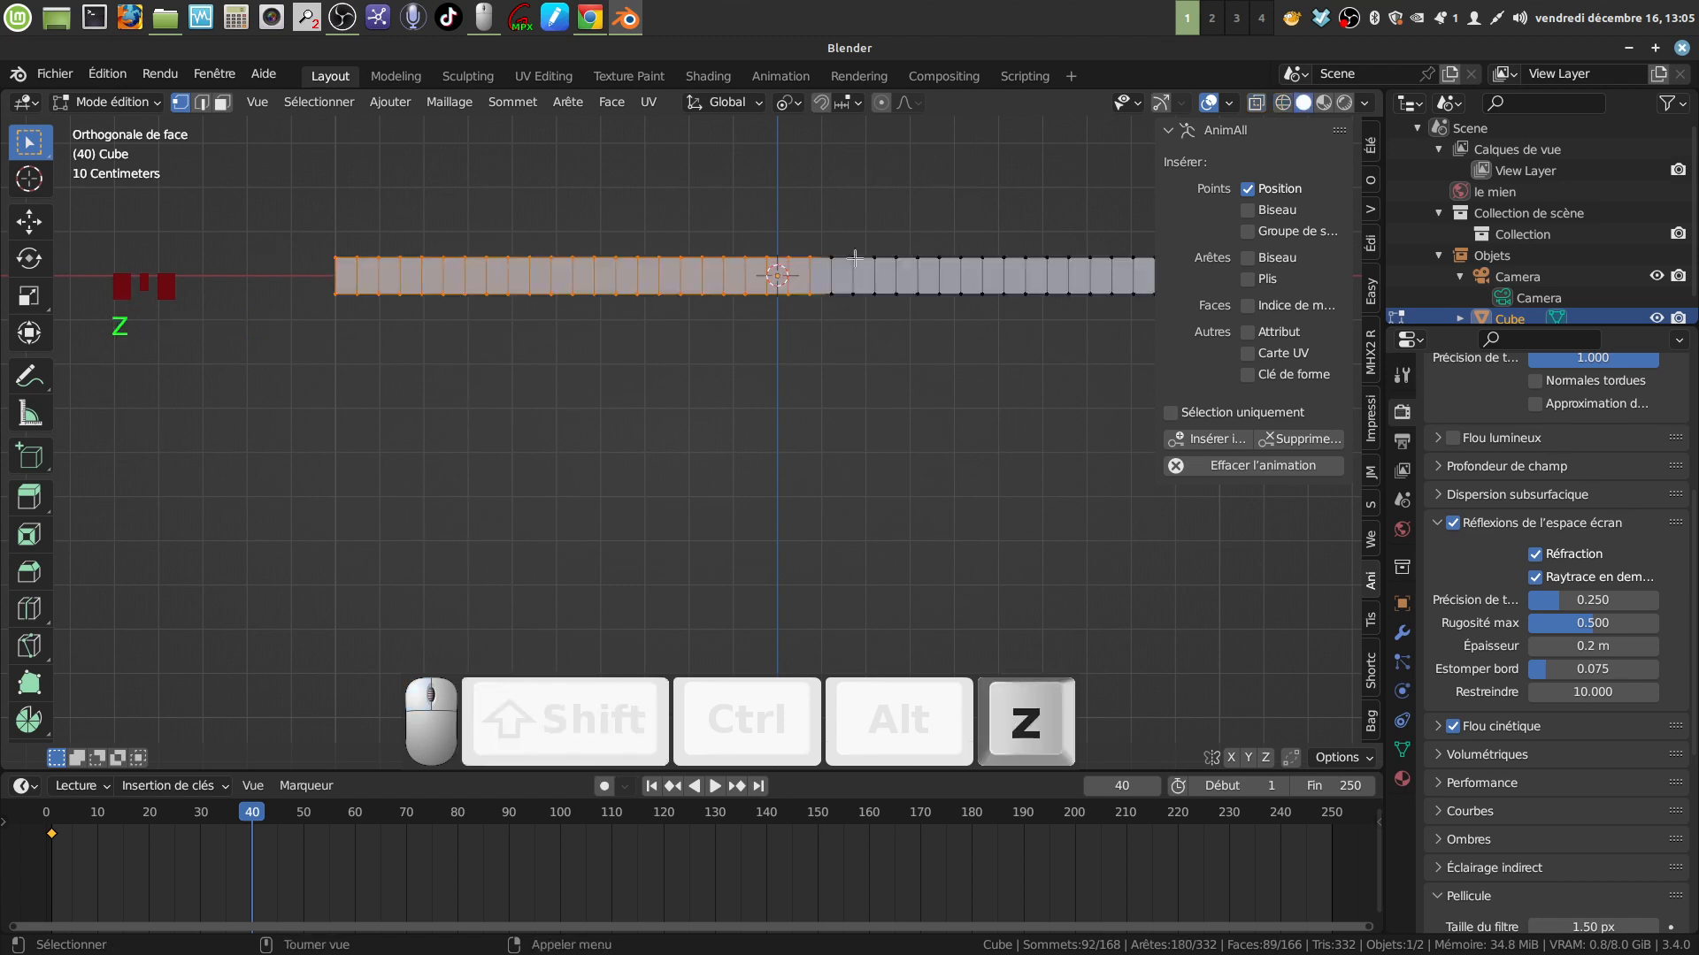
pyautogui.keyDown('shift'); pyautogui.click(808, 294); pyautogui.keyUp('shift')
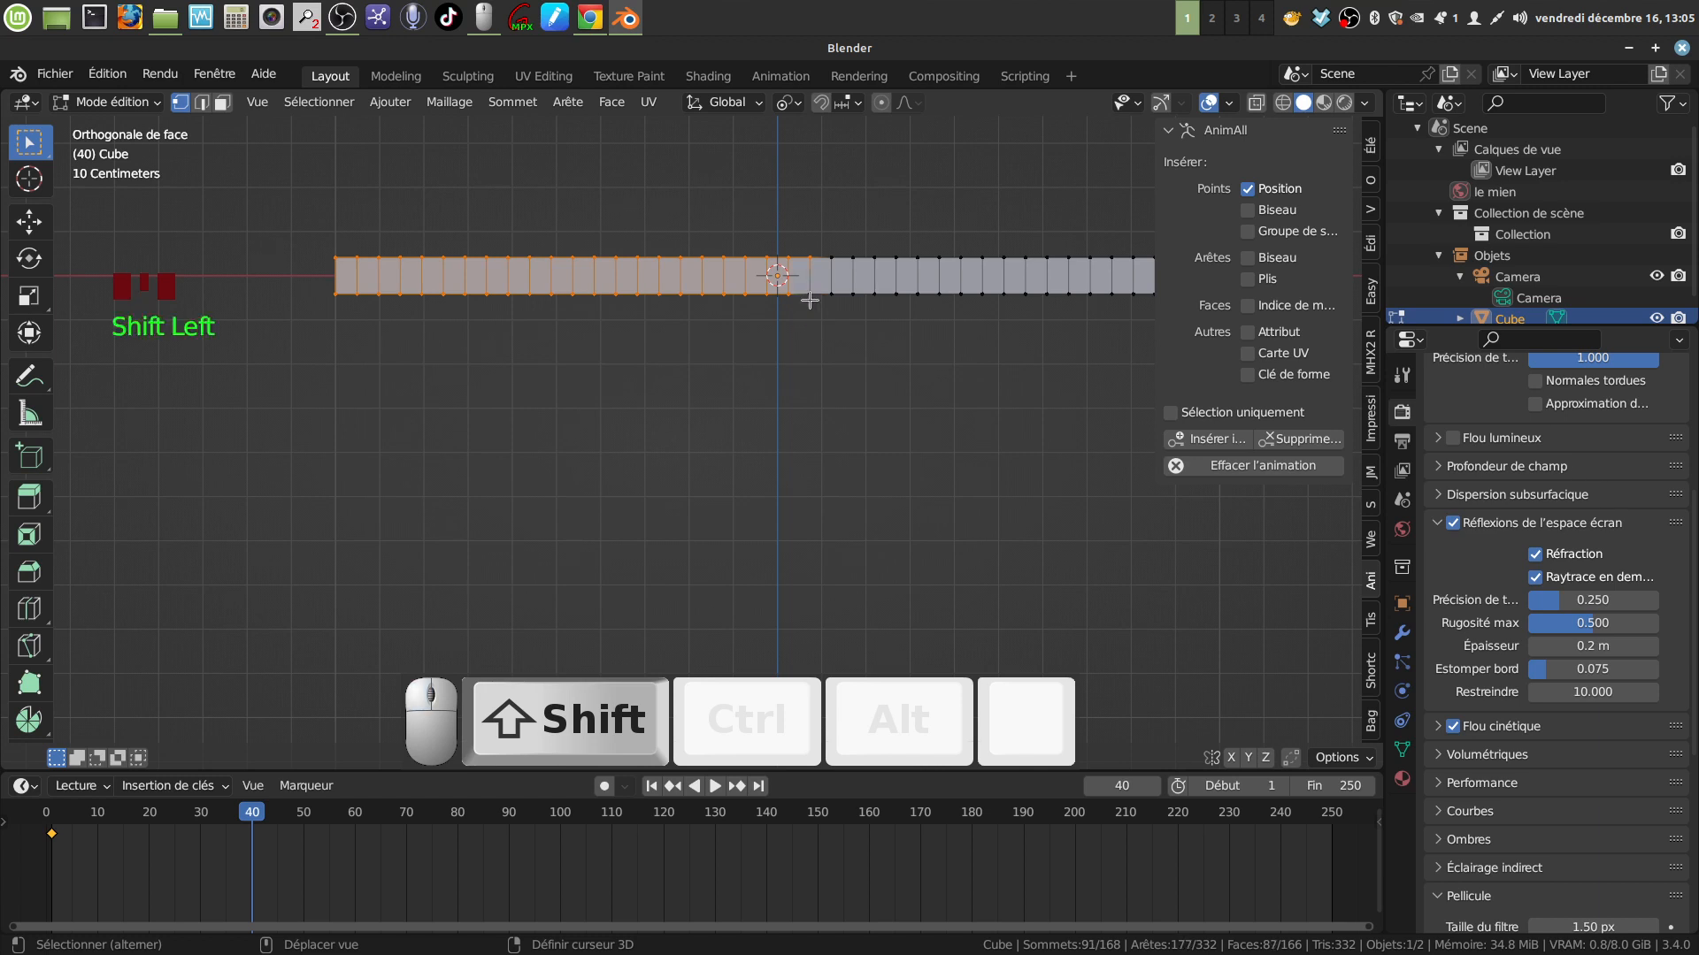
pyautogui.keyDown('shift'); pyautogui.click(809, 295); pyautogui.keyUp('shift')
# Enable proportional editing and rotate the selected left half upward about 24.5° around the active vertex, with proportional size 0.10
pyautogui.scroll(-2, 862, 367)
pyautogui.keyDown('shift'); pyautogui.moveTo(823, 417); pyautogui.dragTo(814, 448, button='middle'); pyautogui.keyUp('shift')
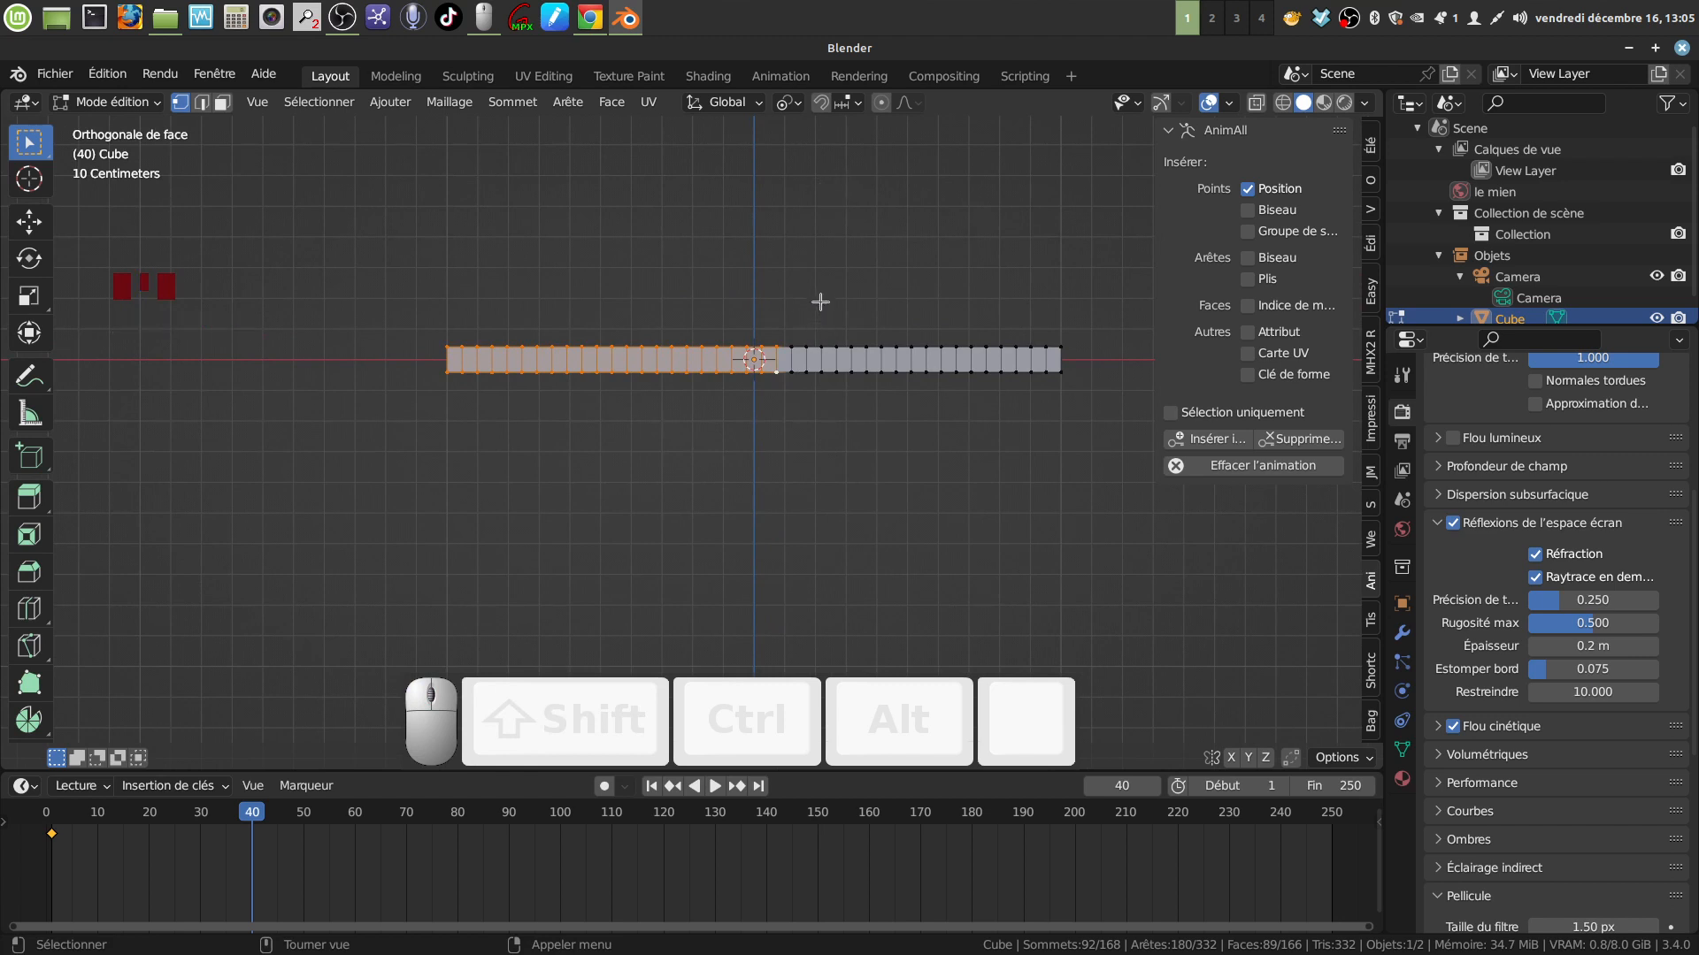
pyautogui.scroll(-1, 821, 302)
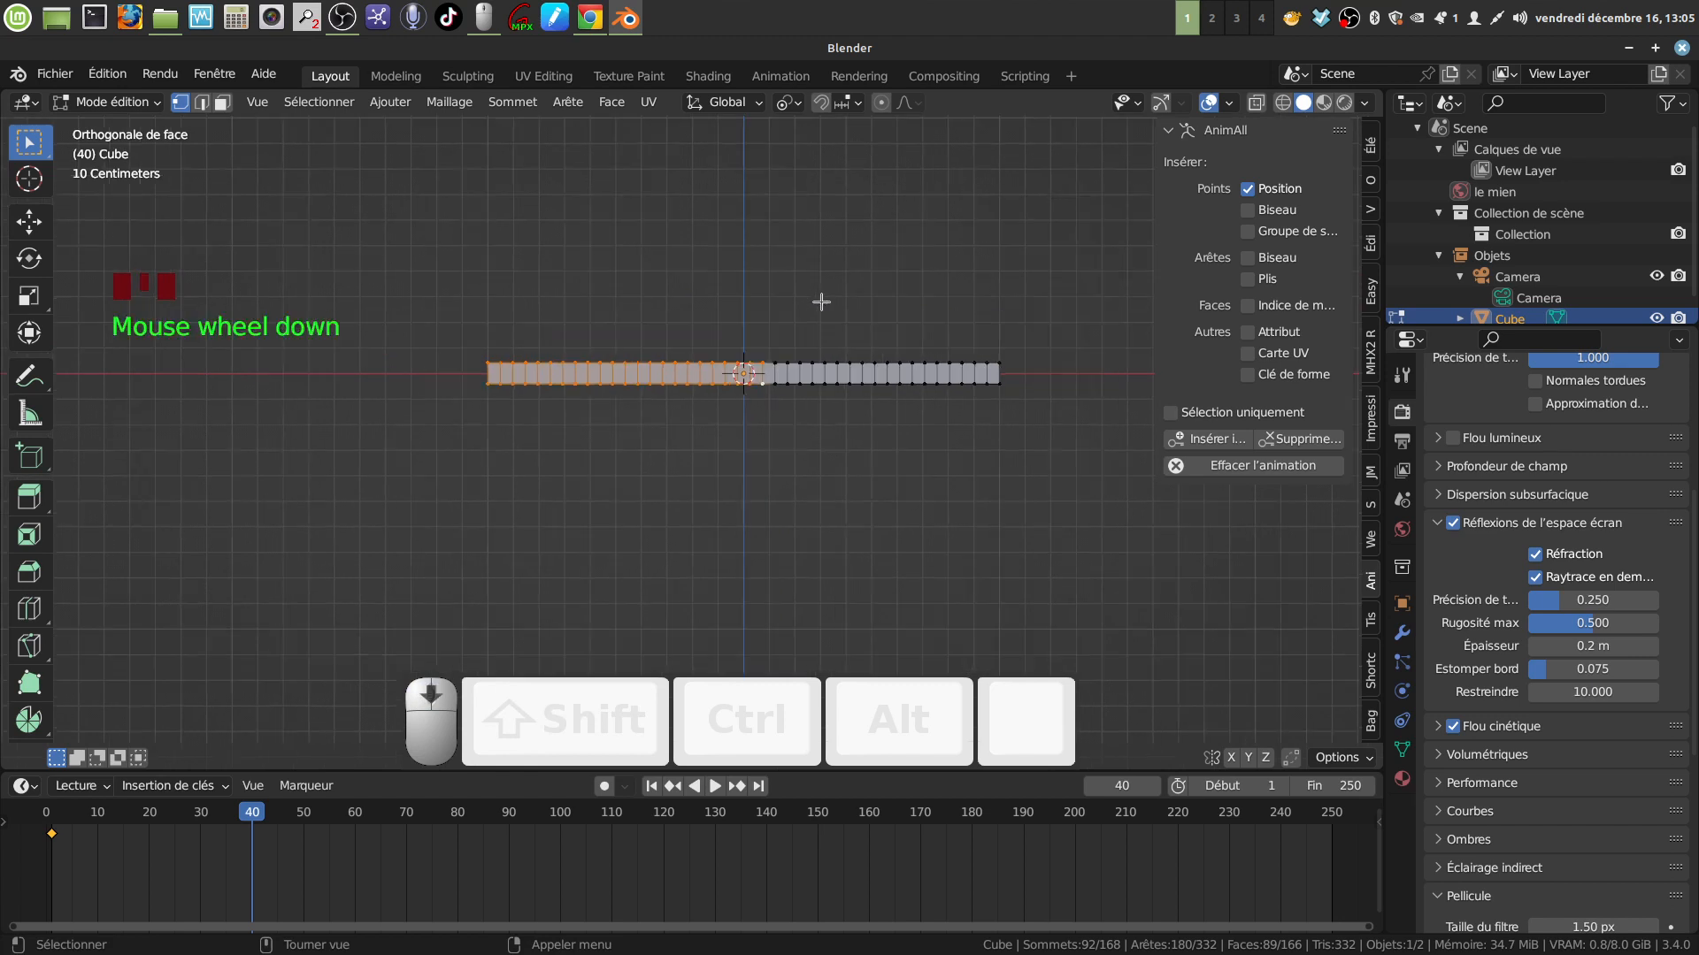
pyautogui.click(882, 103)
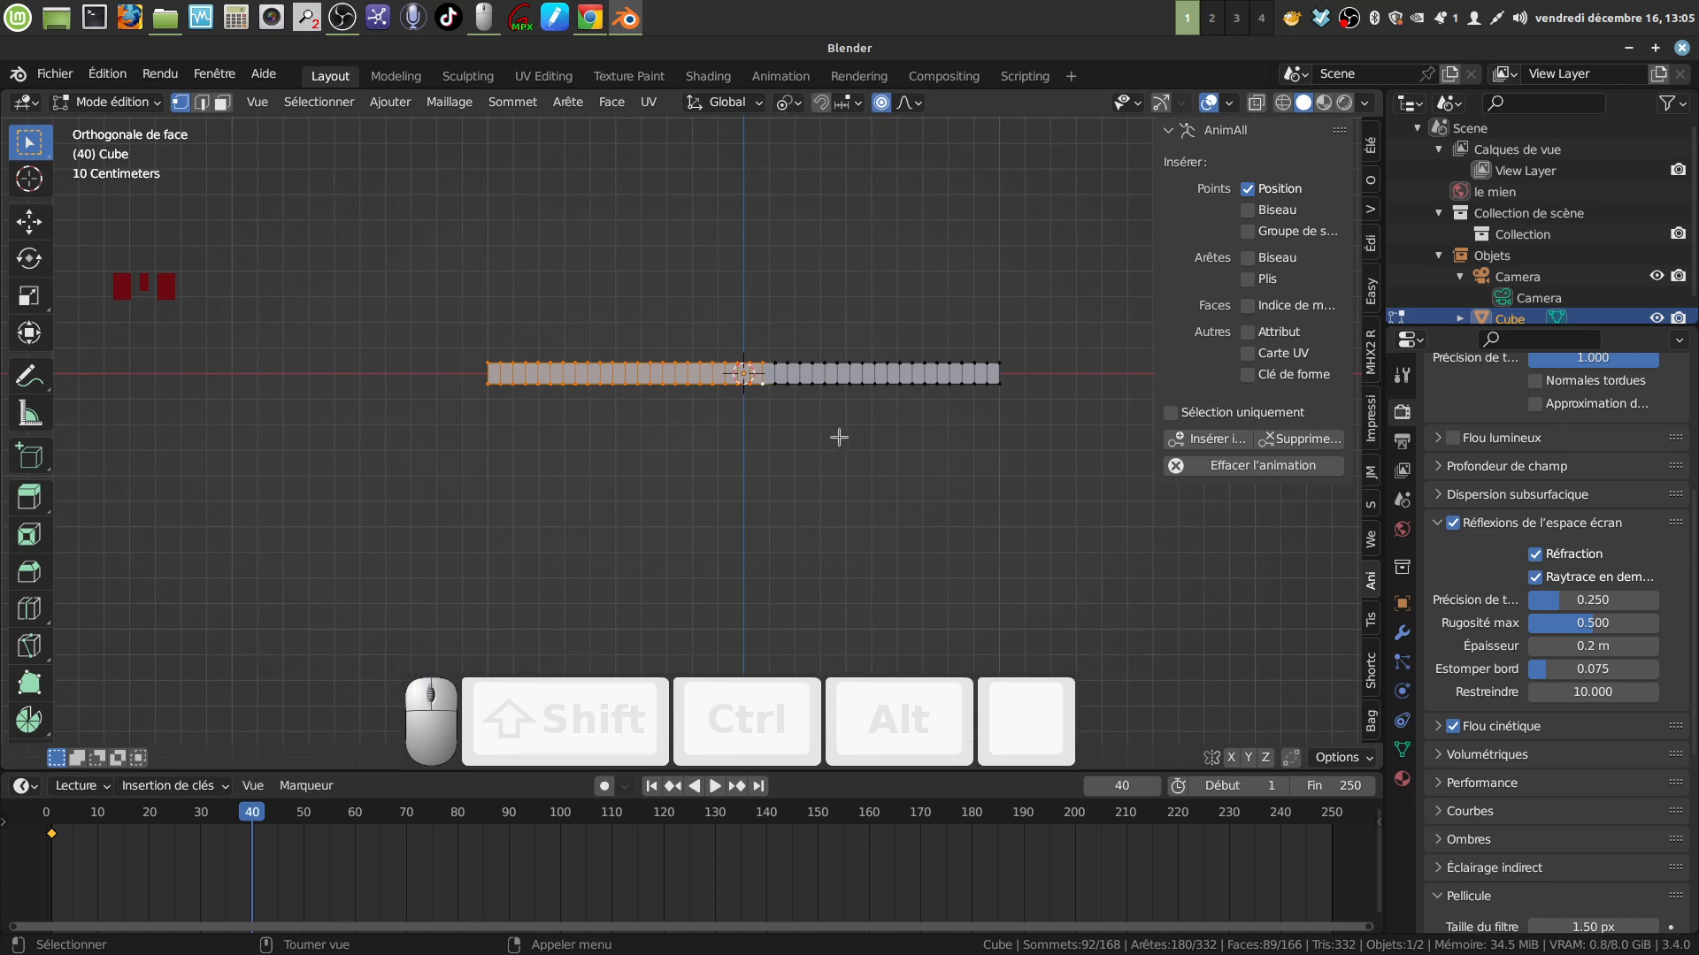
pyautogui.press('r')
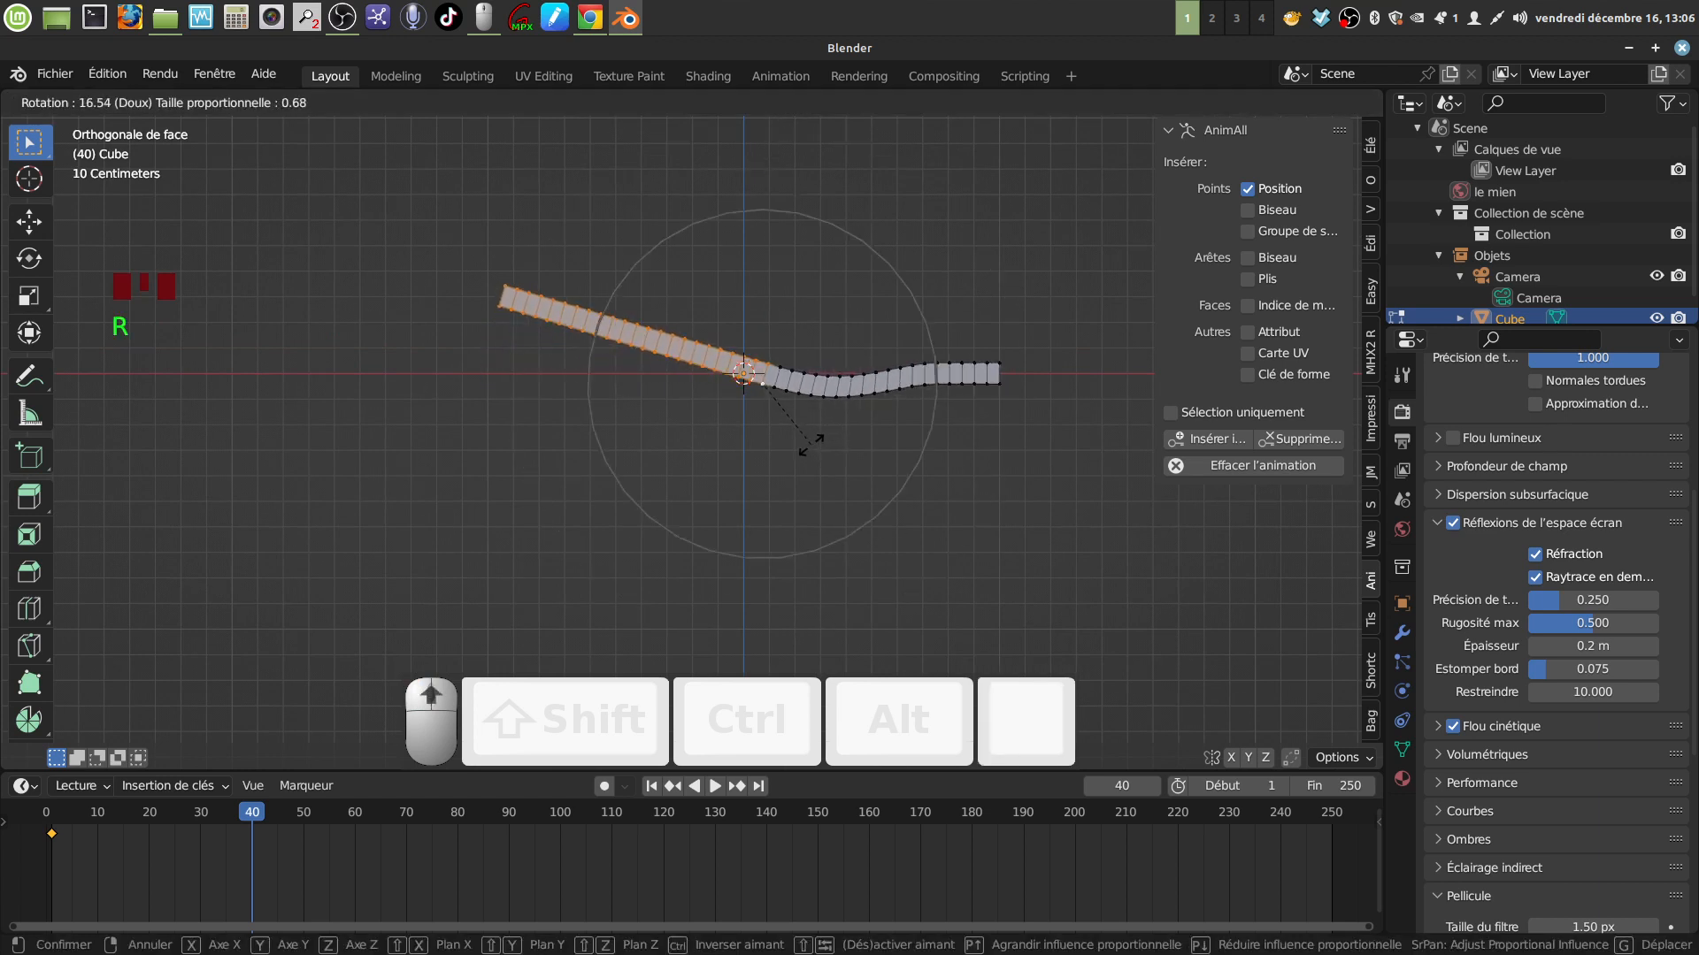
pyautogui.scroll(20, 811, 445)
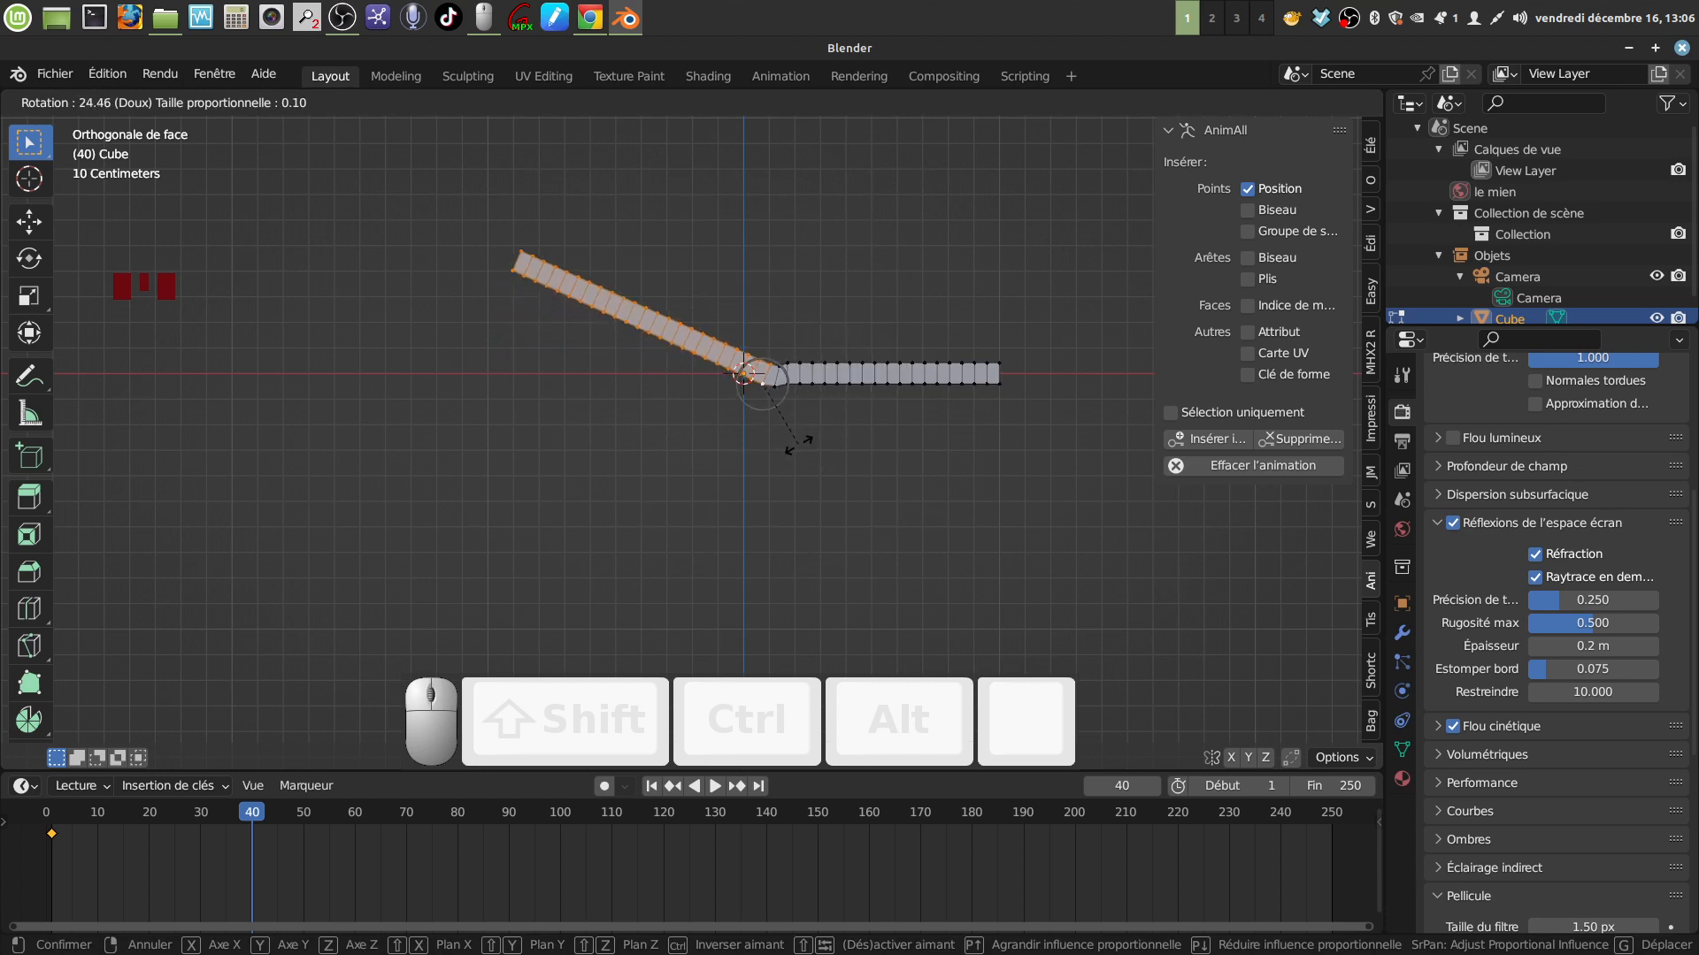
pyautogui.click(799, 443)
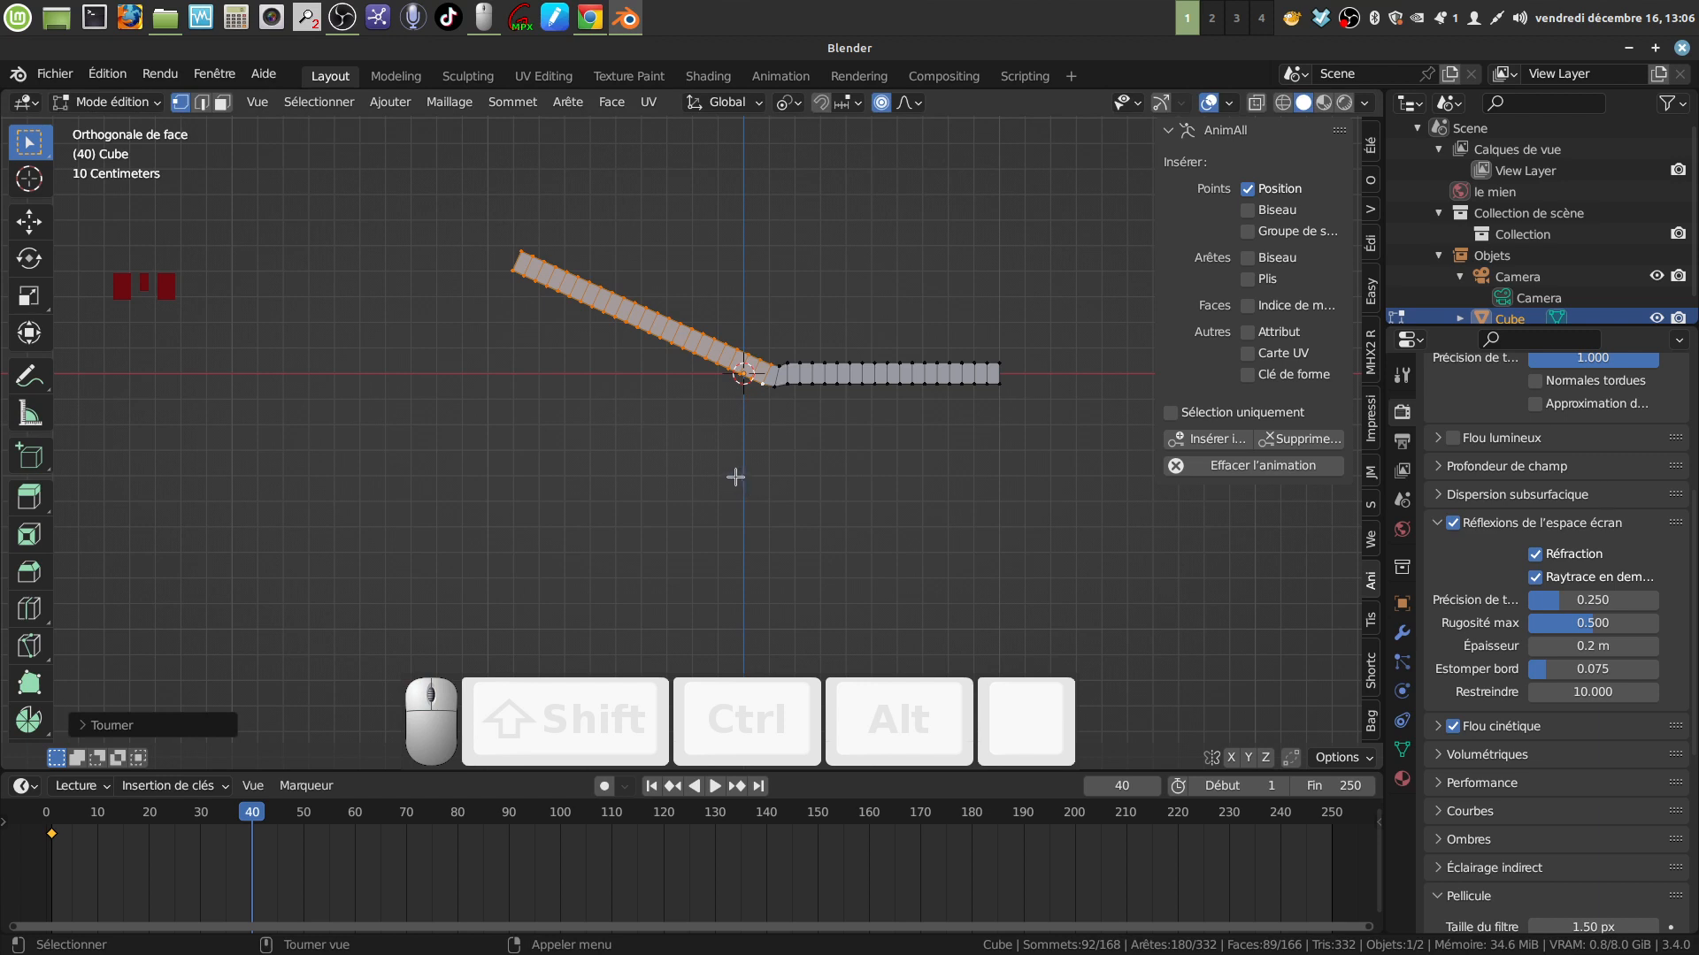
# Insert AnimAll position keys for the bent slab at frame 40 and again at frame 42
pyautogui.keyDown('shift'); pyautogui.moveTo(735, 477); pyautogui.dragTo(758, 492, button='middle'); pyautogui.keyUp('shift')
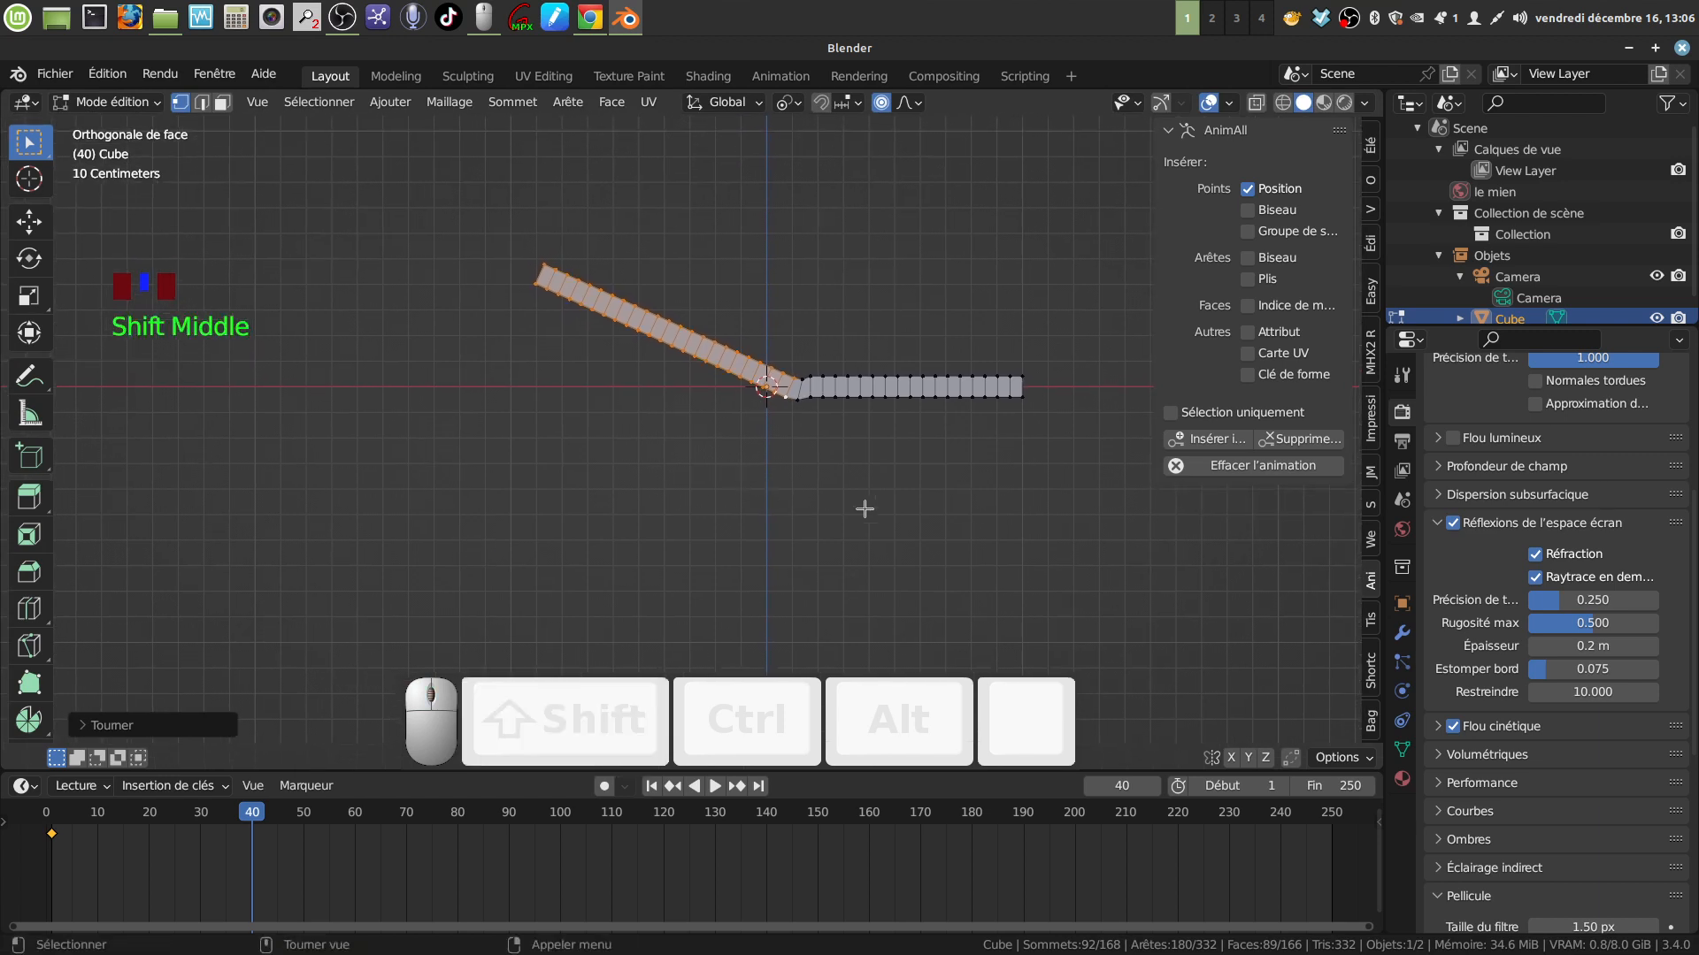
pyautogui.click(1212, 440)
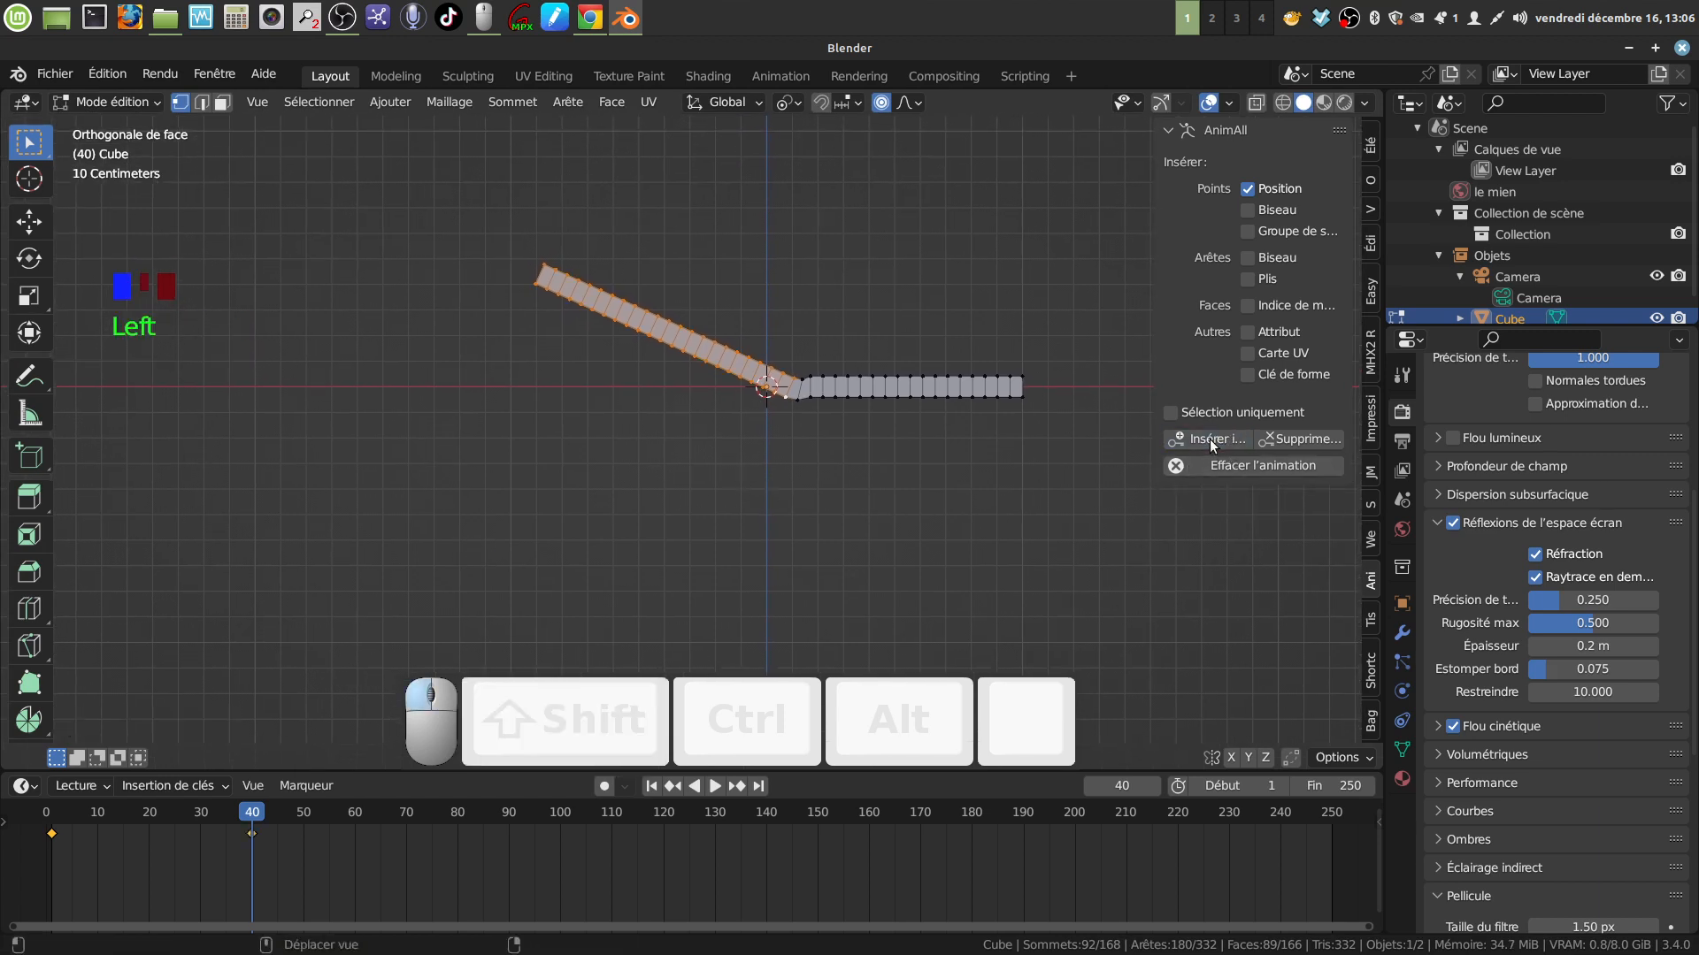
pyautogui.click(261, 817)
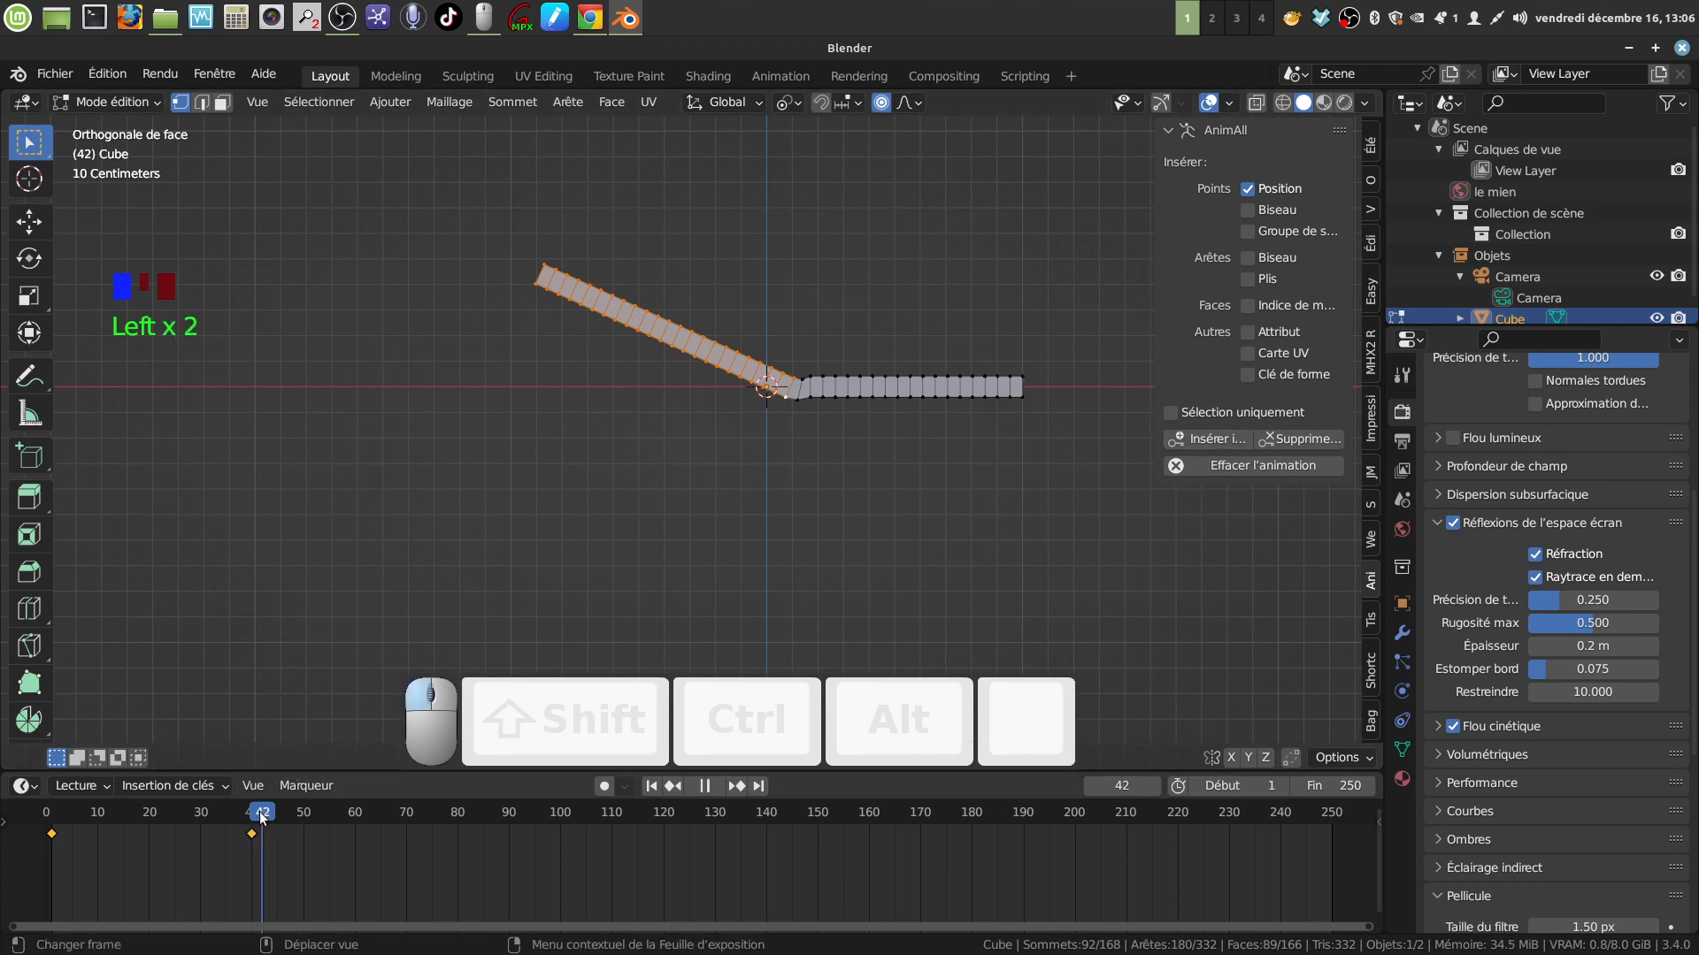
pyautogui.click(1212, 440)
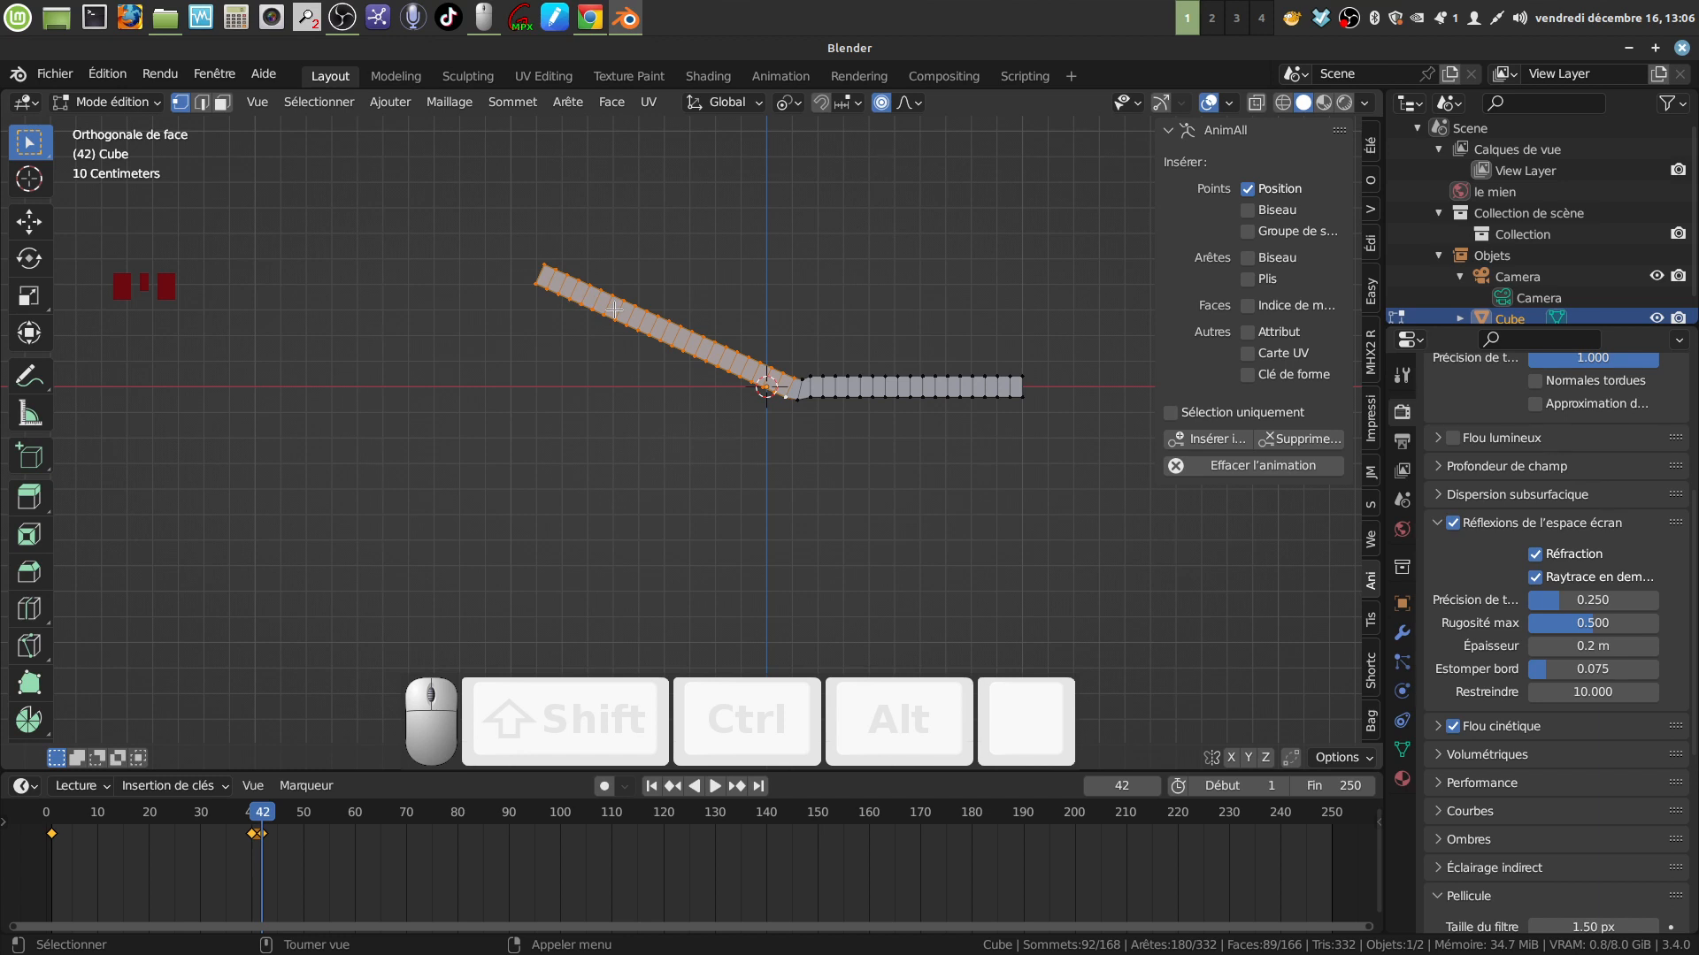
# Clear the selection, switch to wireframe and circle-select the vertices of the raised arm's outer section, slightly over half its length
pyautogui.press('a')
pyautogui.press('z')
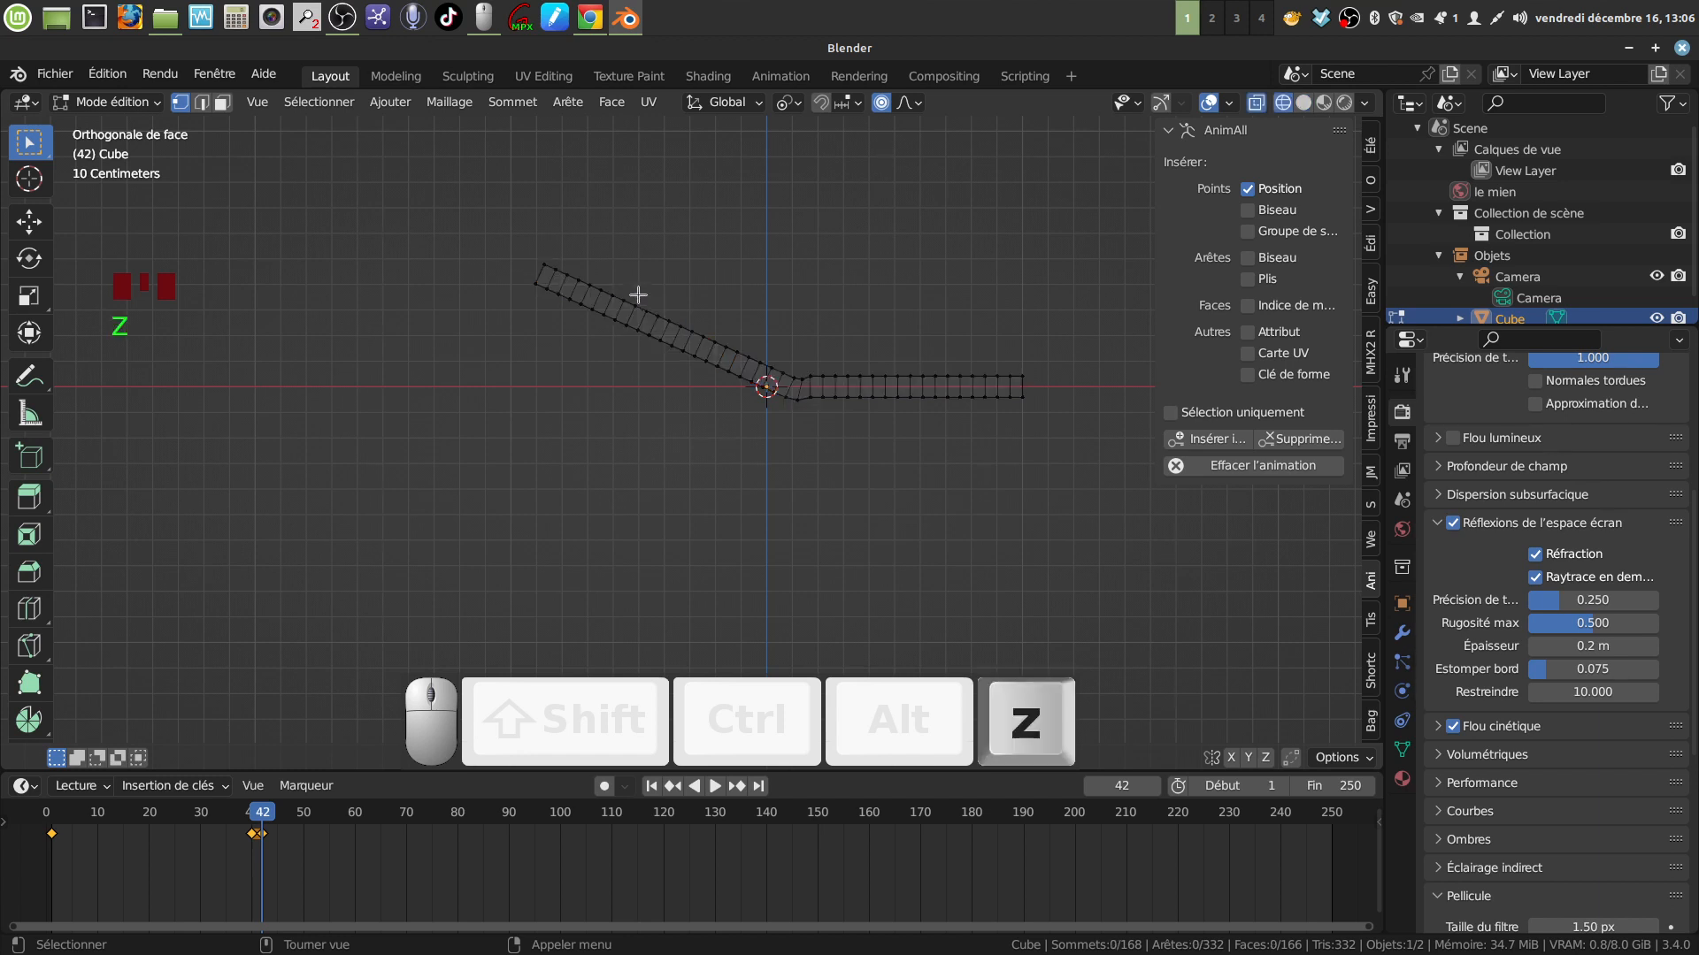
pyautogui.press('c')
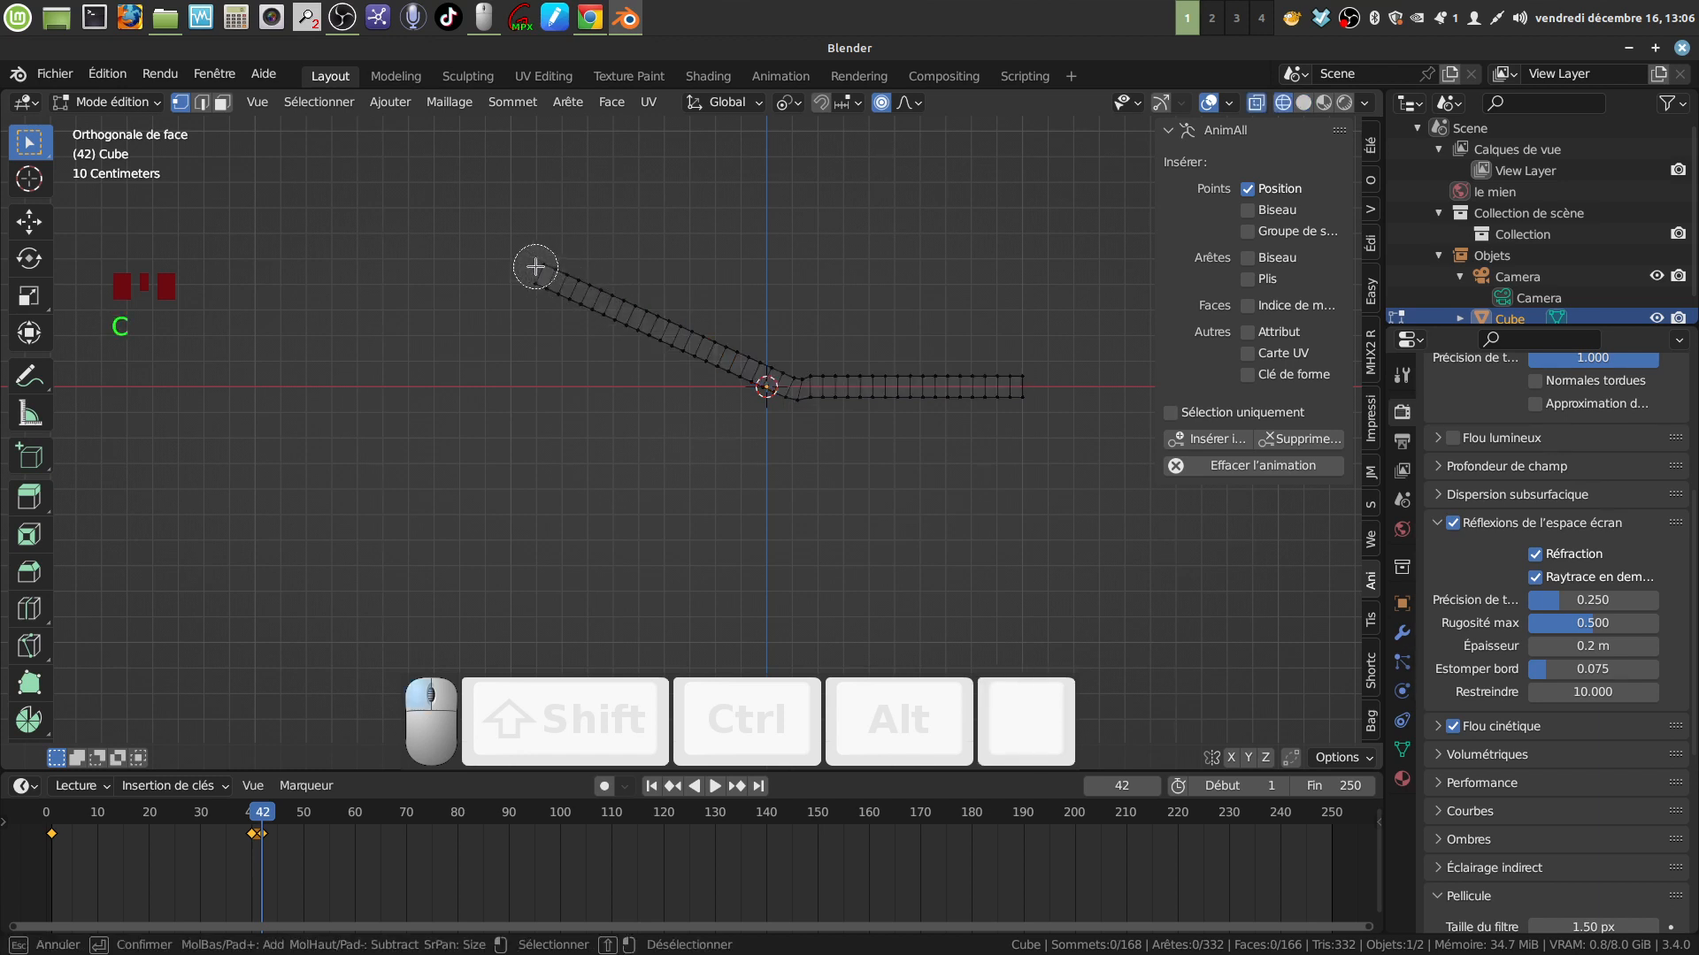
pyautogui.moveTo(534, 265); pyautogui.dragTo(620, 313)
pyautogui.rightClick(620, 332)
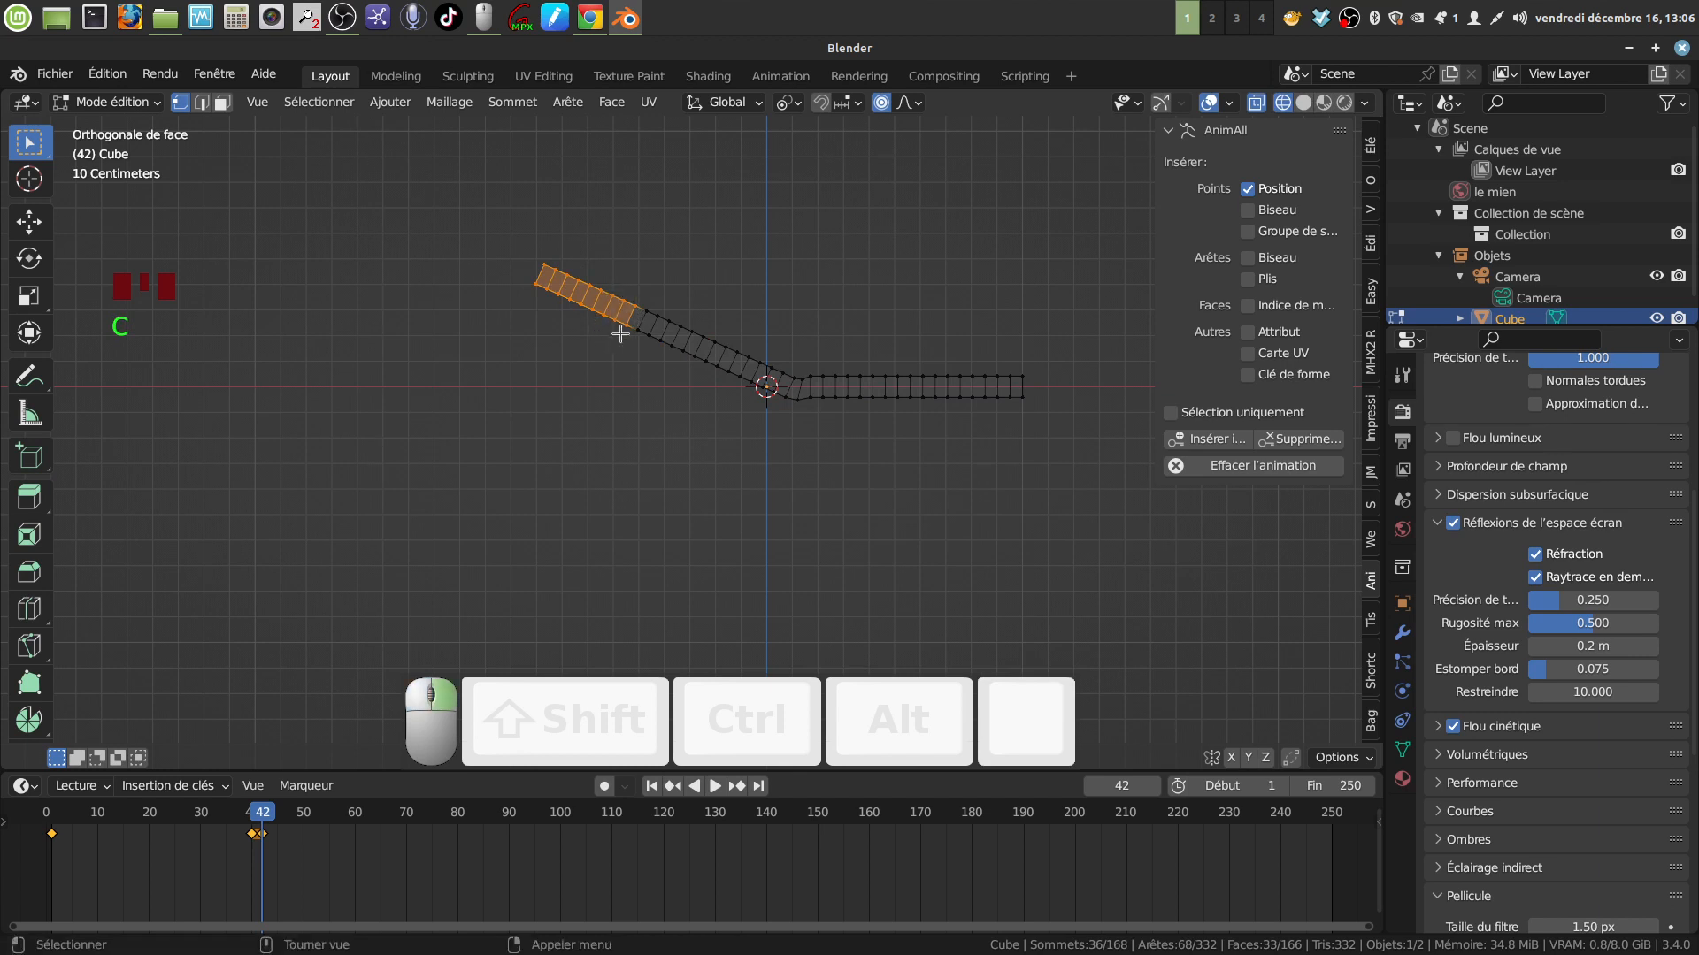
pyautogui.press('c')
pyautogui.moveTo(594, 305); pyautogui.dragTo(663, 326)
pyautogui.rightClick(653, 314)
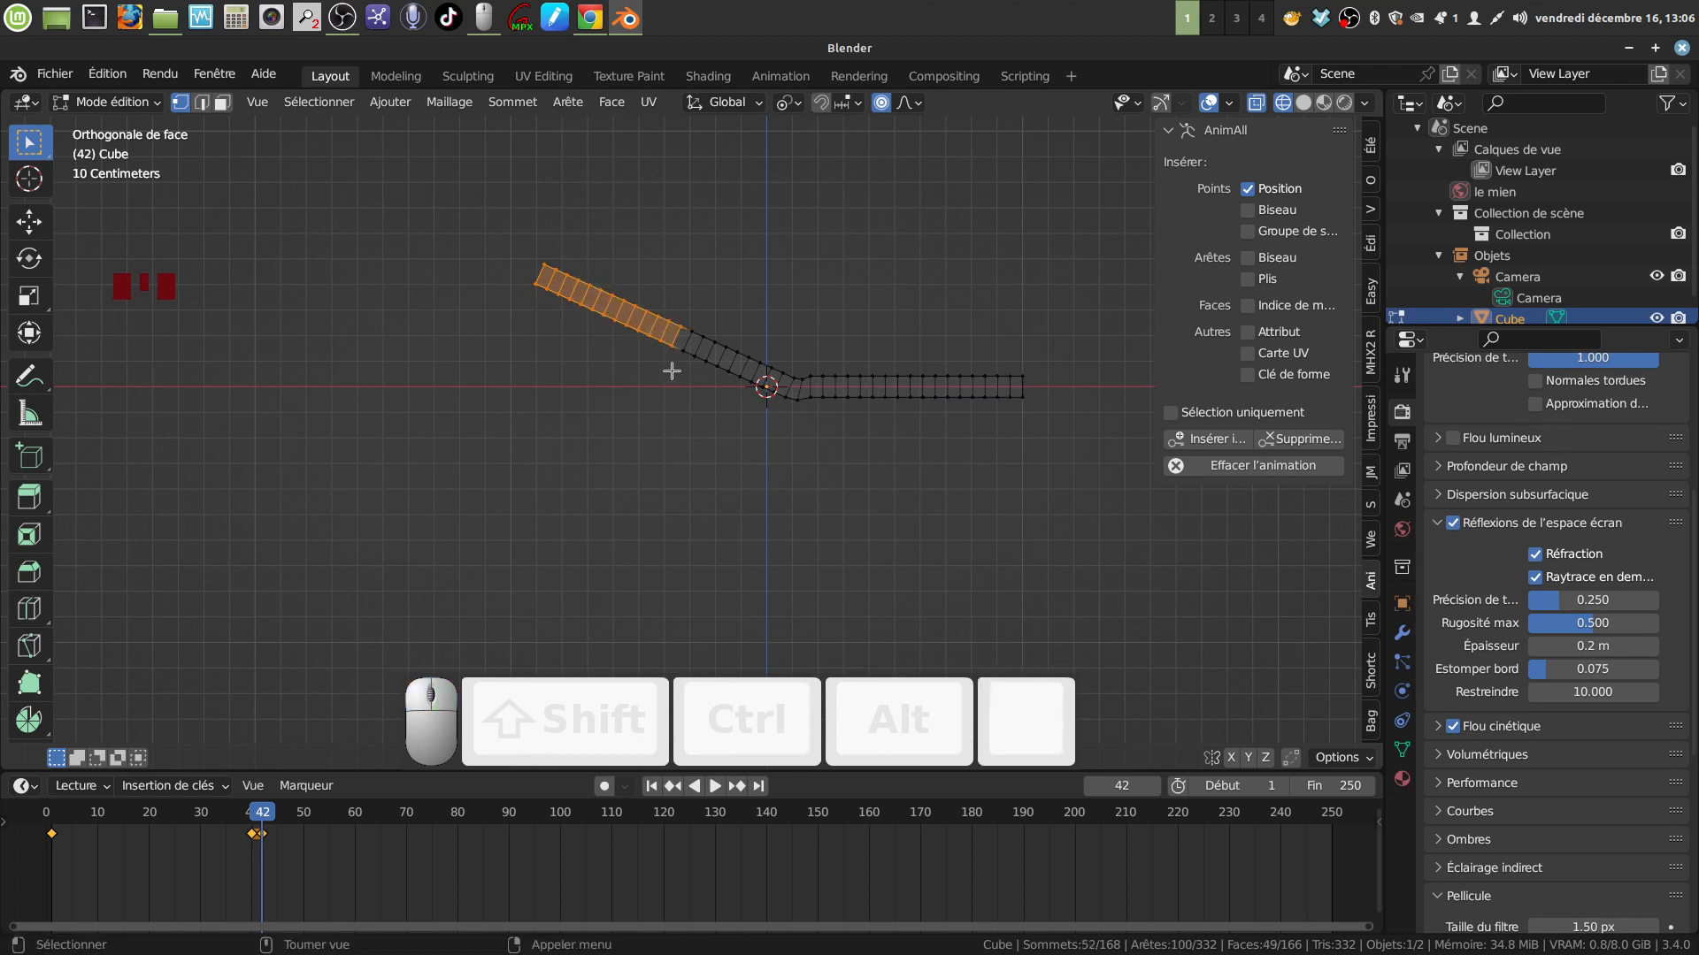
# Return to solid display and make the lower vertex at the selection's inner end the active element
pyautogui.scroll(1, 709, 417)
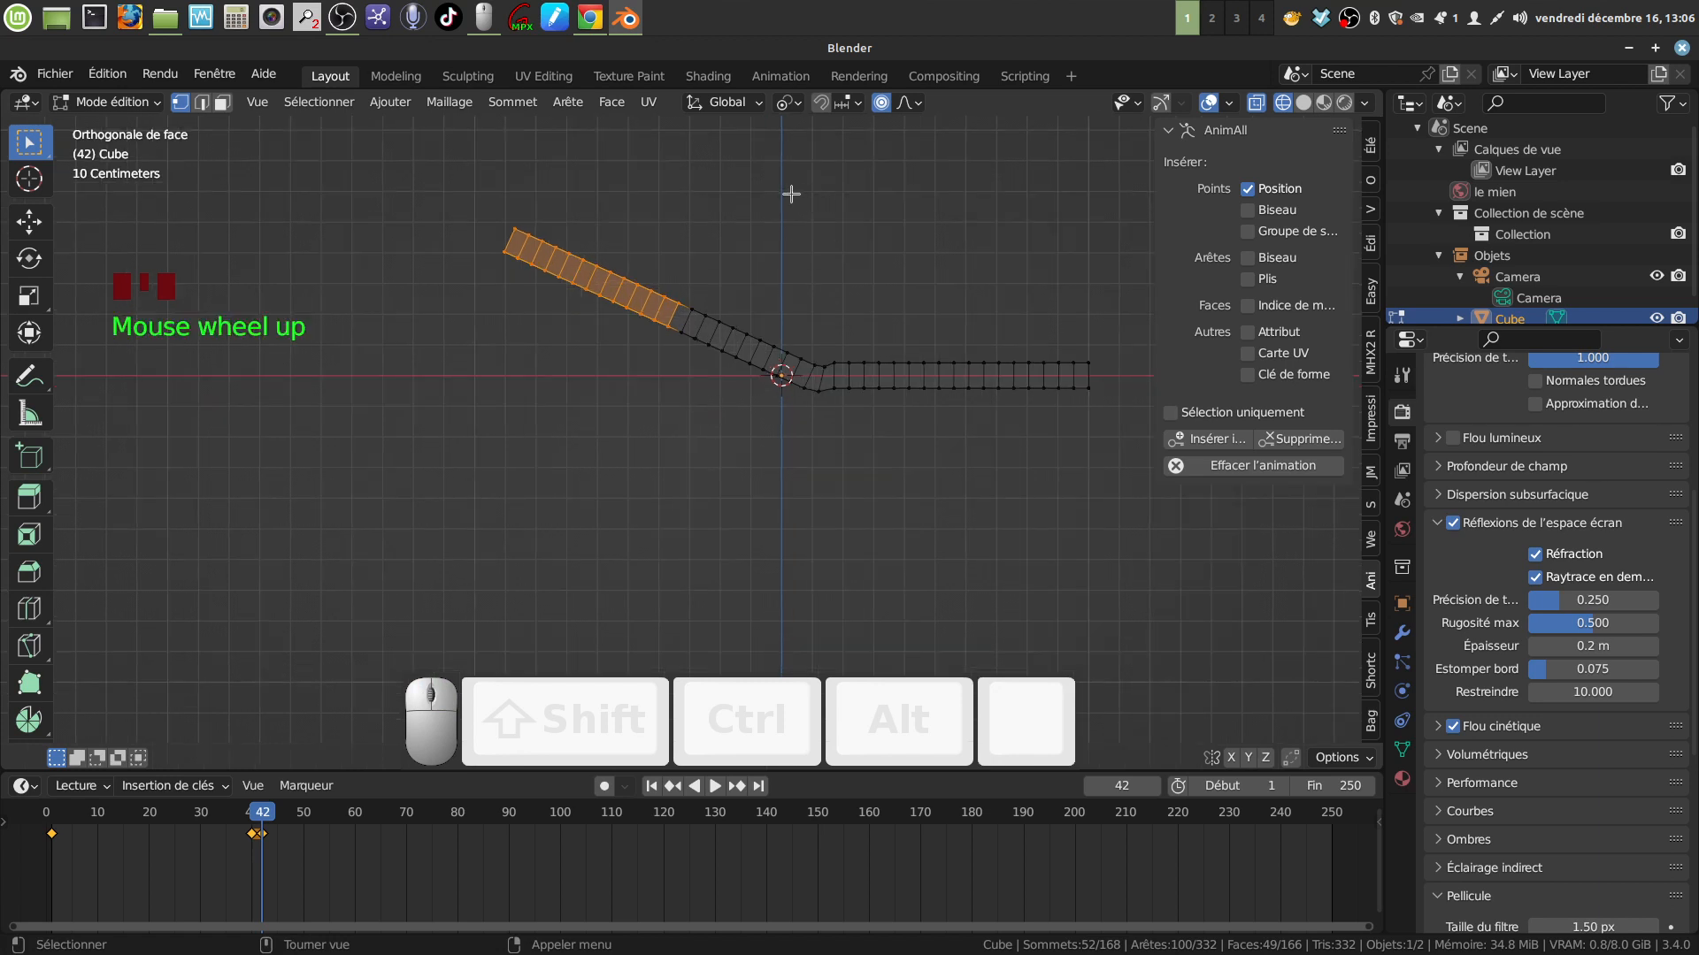
pyautogui.press('z')
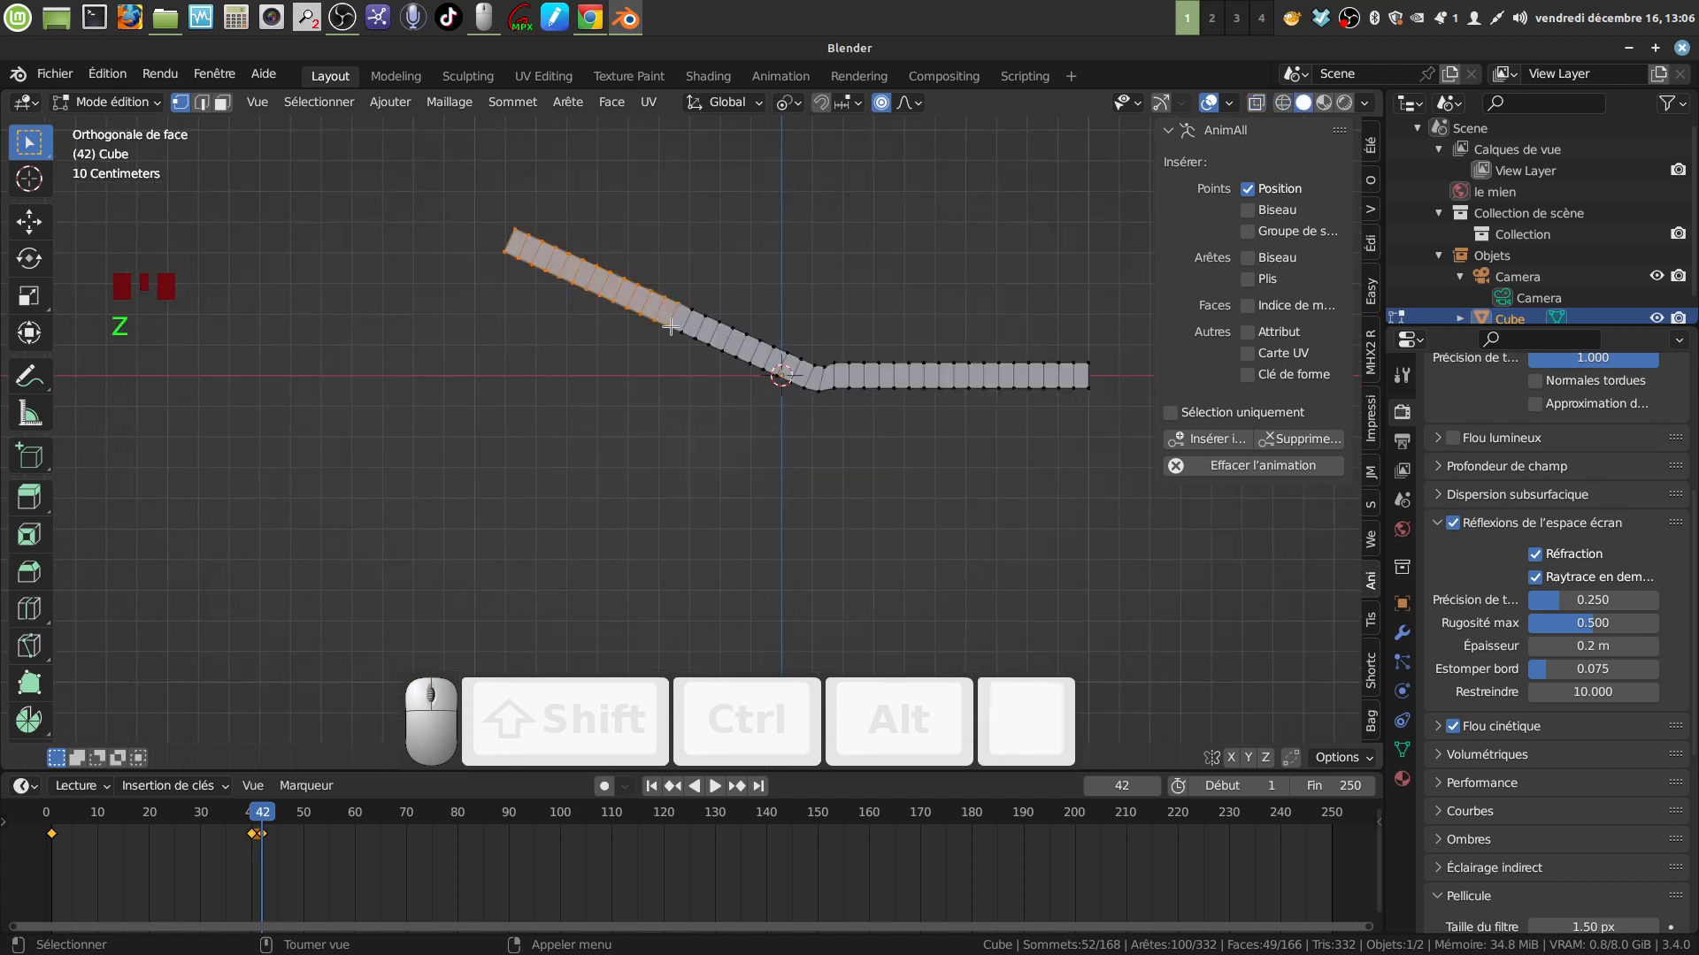
pyautogui.press('shift')
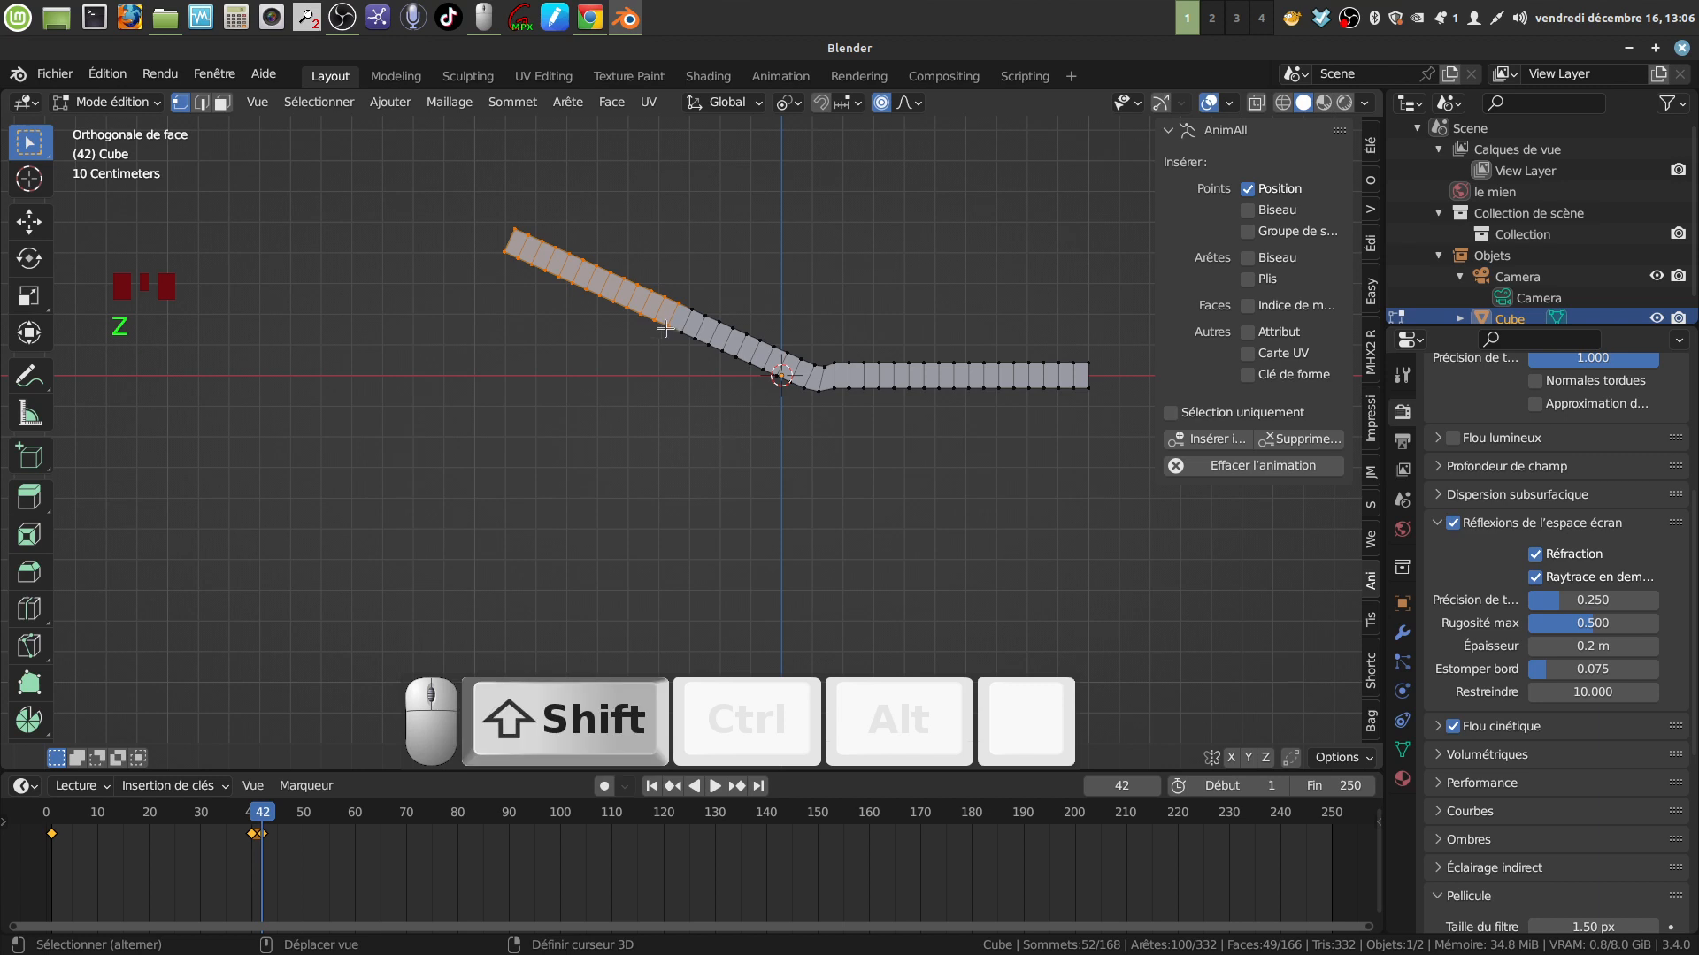
pyautogui.keyDown('shift'); pyautogui.click(666, 325); pyautogui.keyUp('shift')
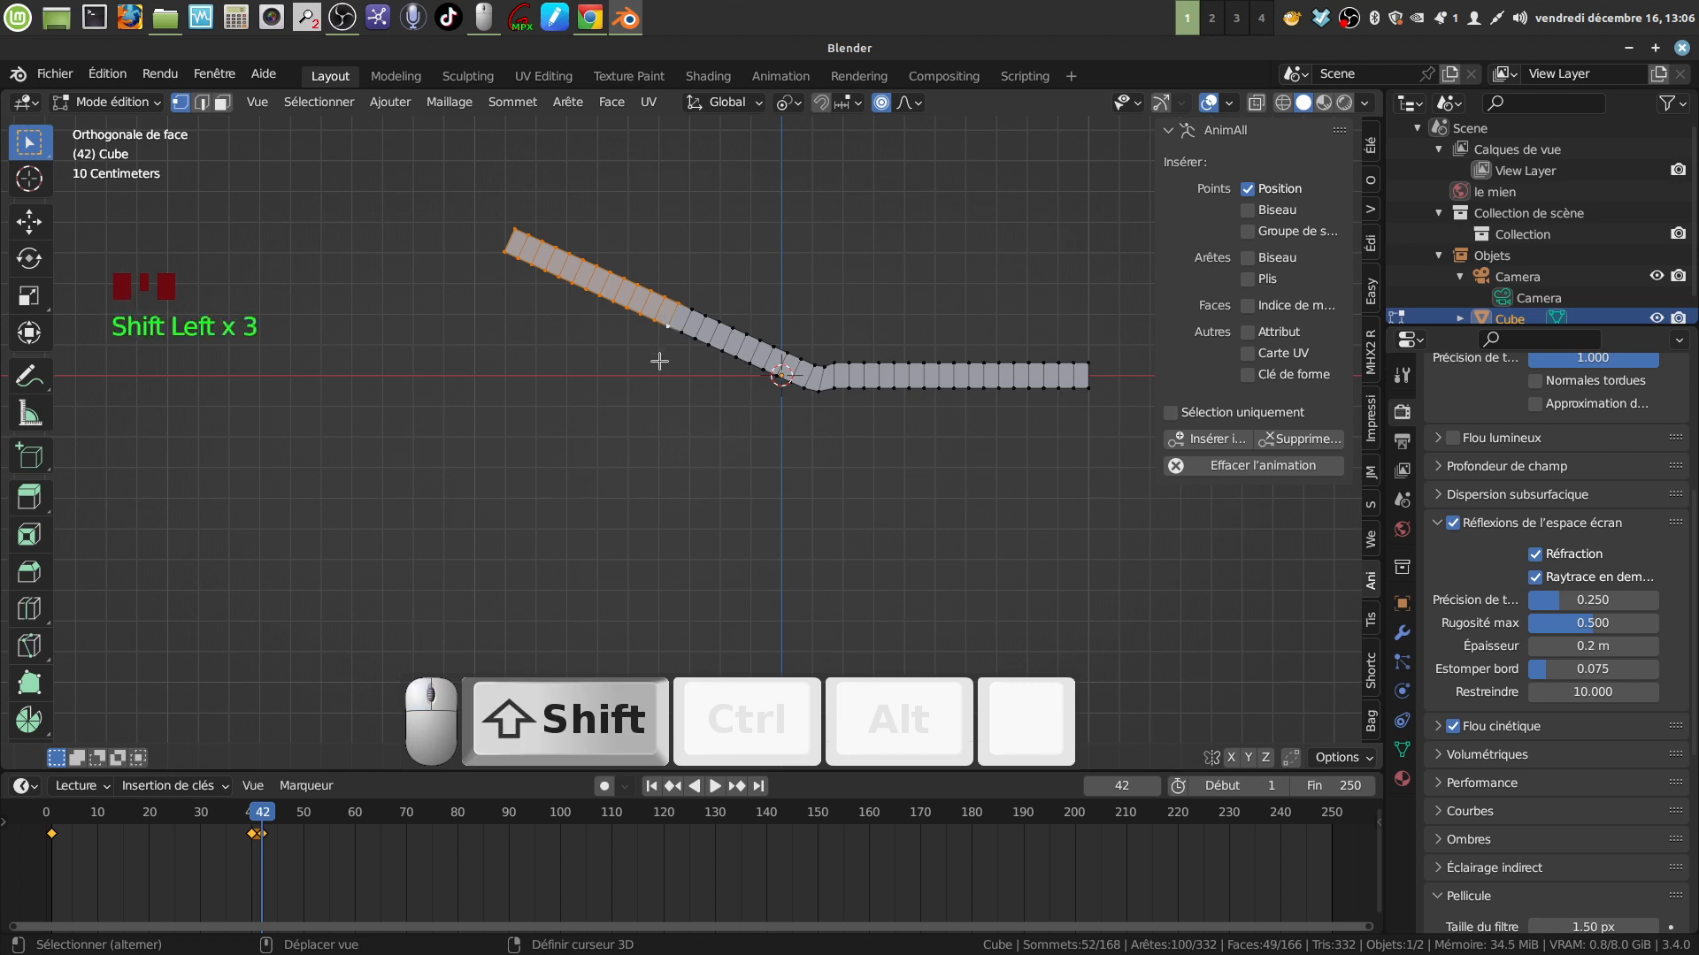
# Rotate the selected outer section of the arm downward about 39.4° around the active vertex, with proportional size 0.10
pyautogui.scroll(-2, 674, 433)
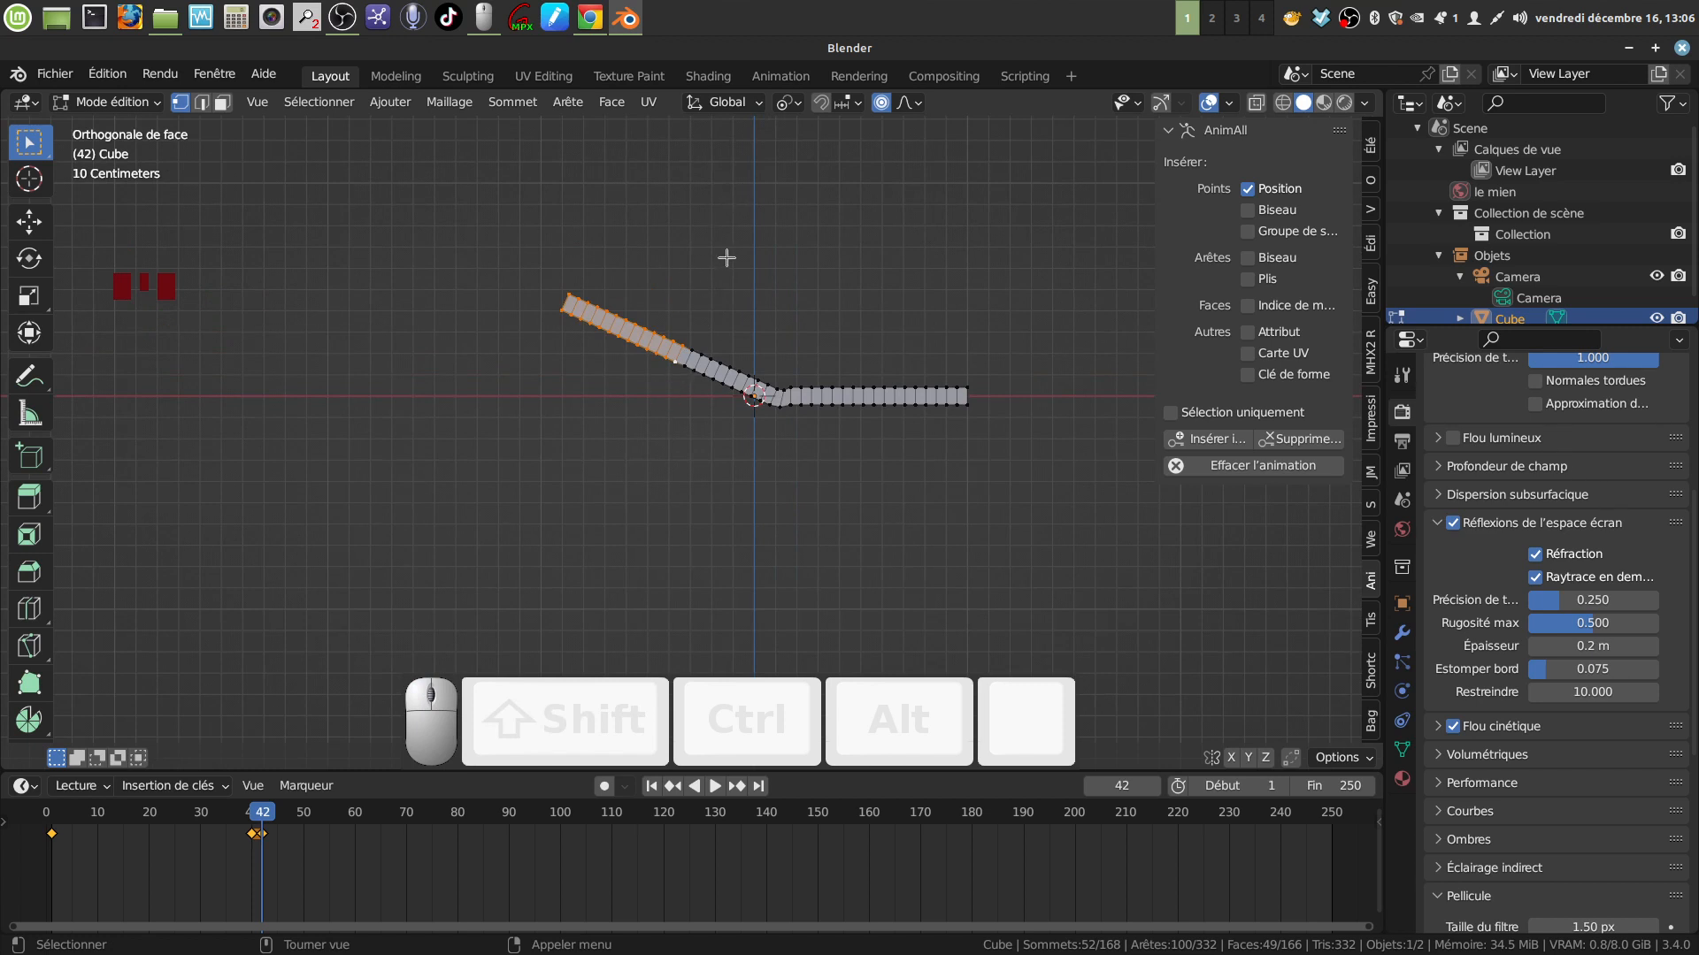
pyautogui.press('z')
pyautogui.press('z')
pyautogui.scroll(2, 718, 415)
pyautogui.scroll(-1, 697, 419)
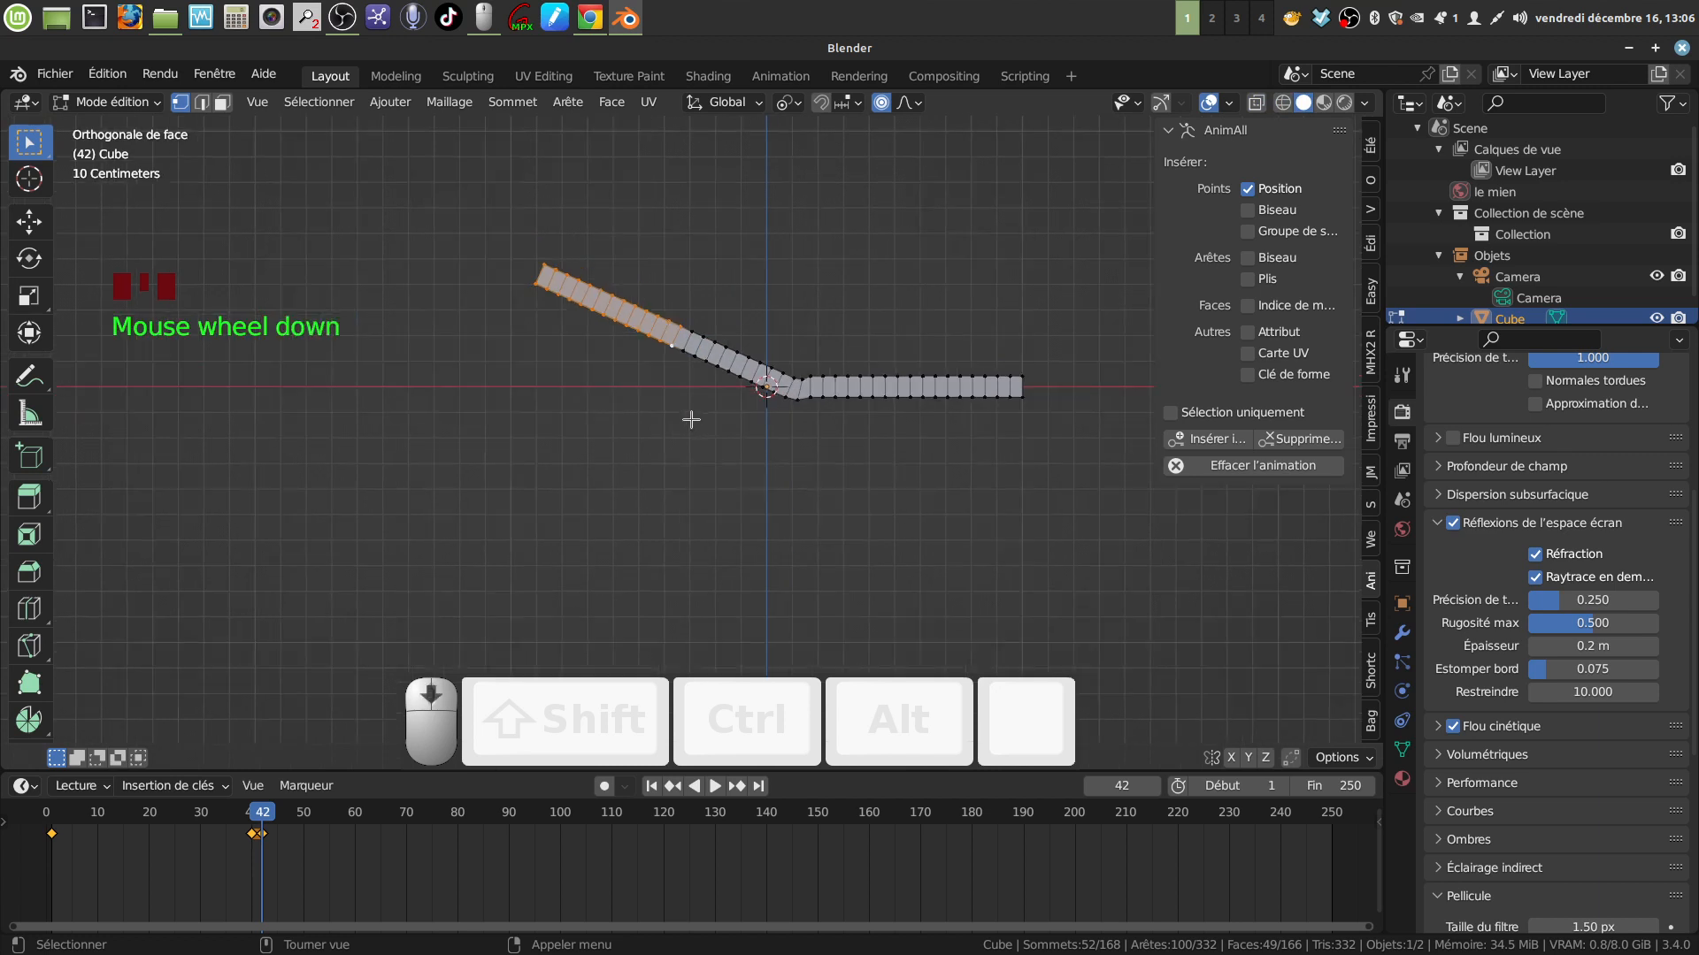
pyautogui.press('r')
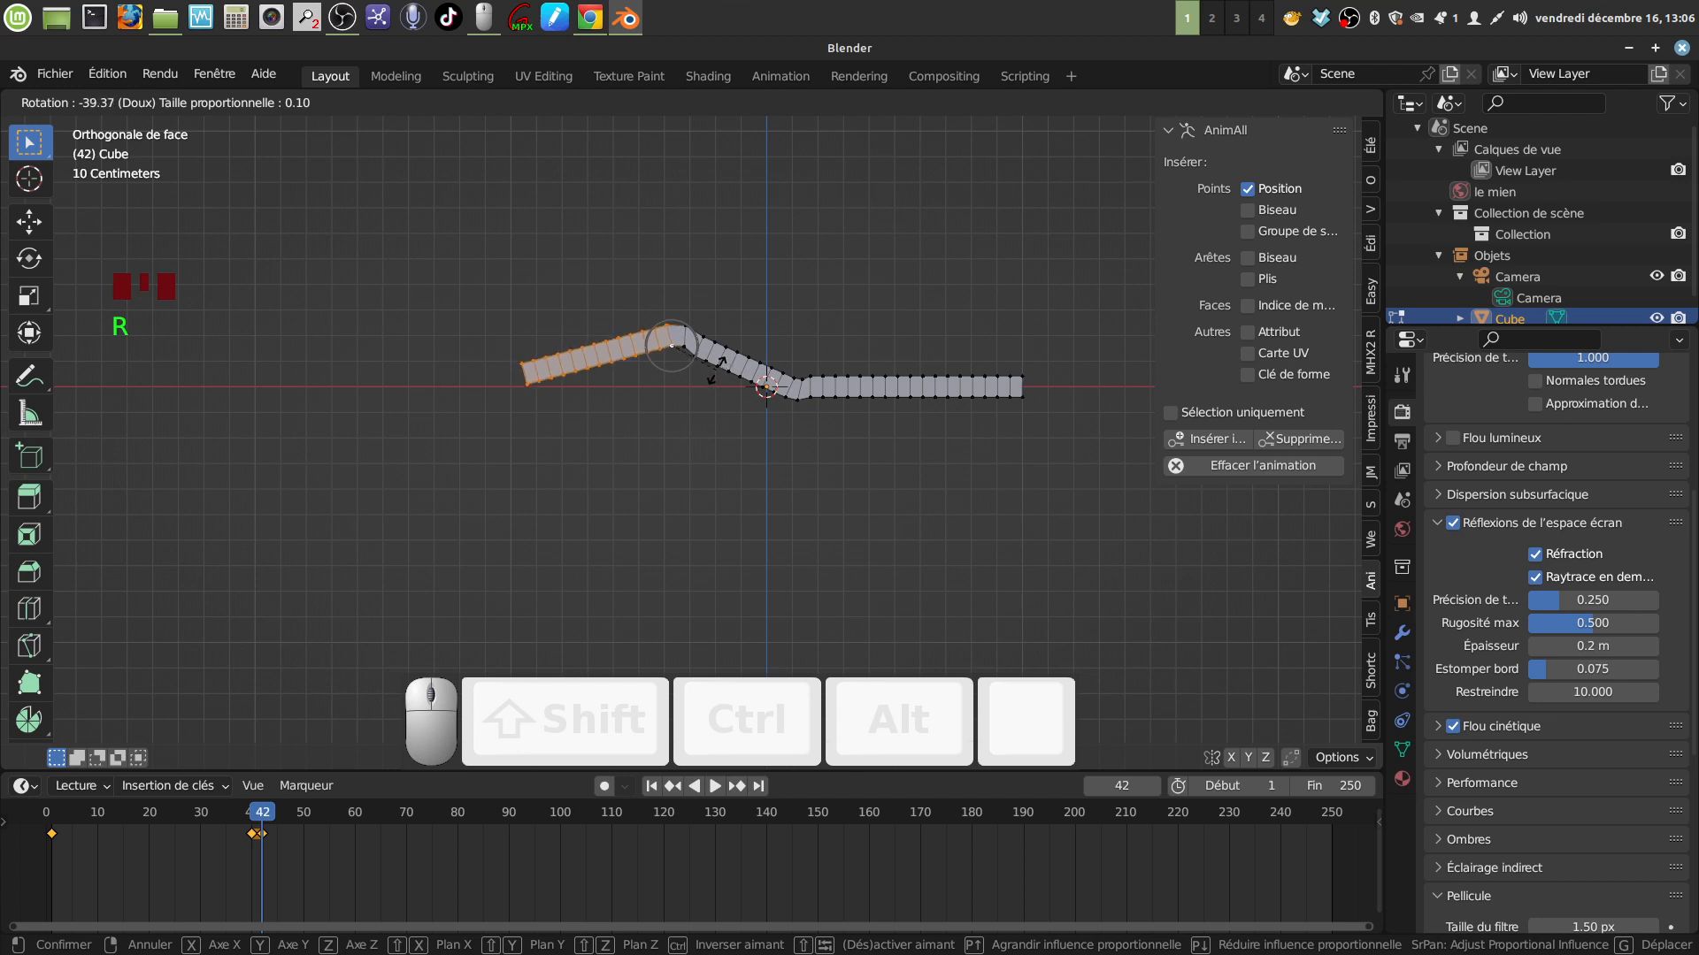
pyautogui.click(717, 369)
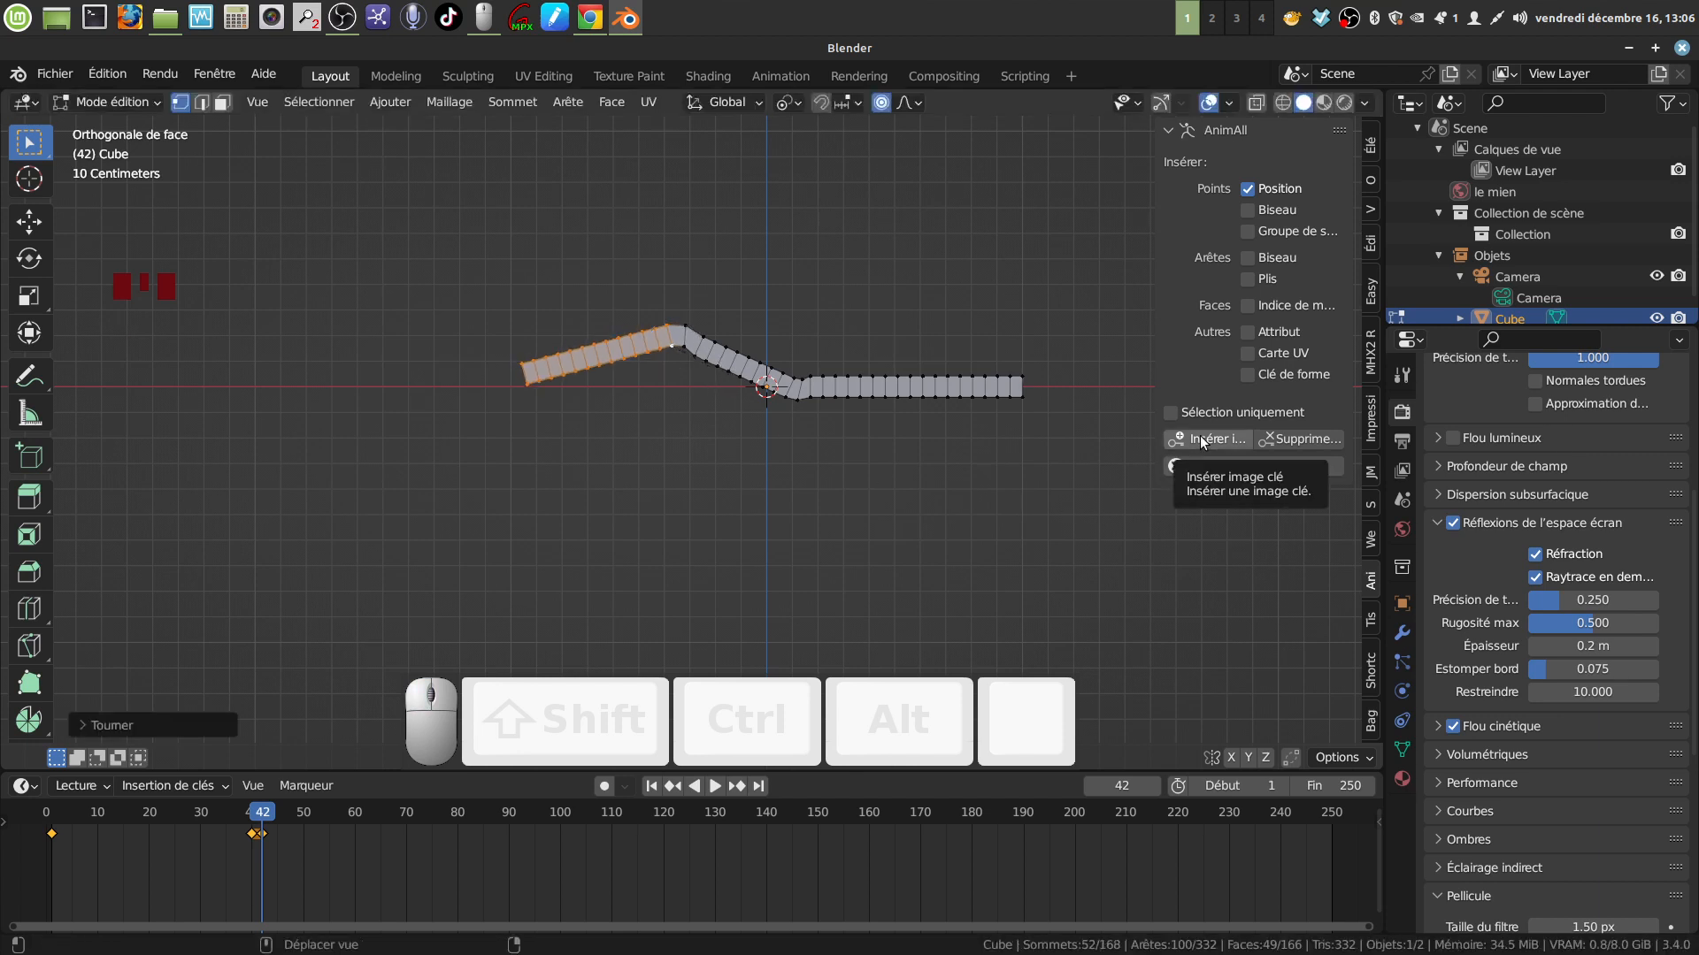
# Insert an AnimAll position key for the twice-bent slab at frame 71 and return to Object Mode
pyautogui.moveTo(267, 816); pyautogui.dragTo(411, 821)
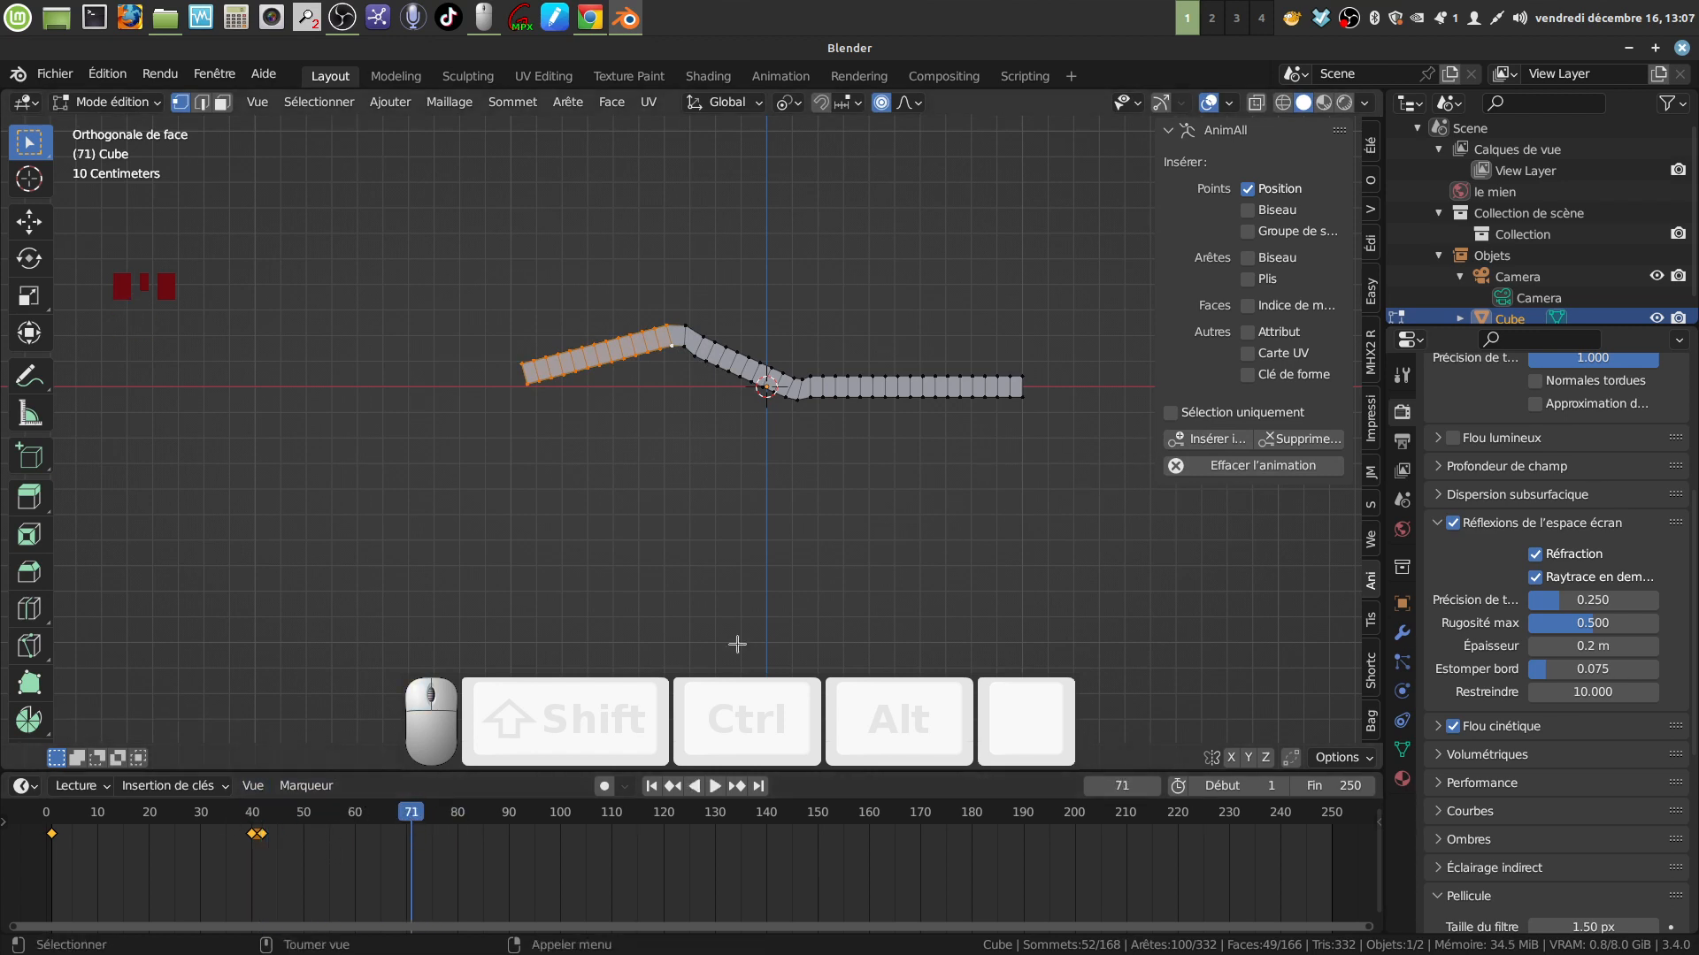
pyautogui.click(1209, 441)
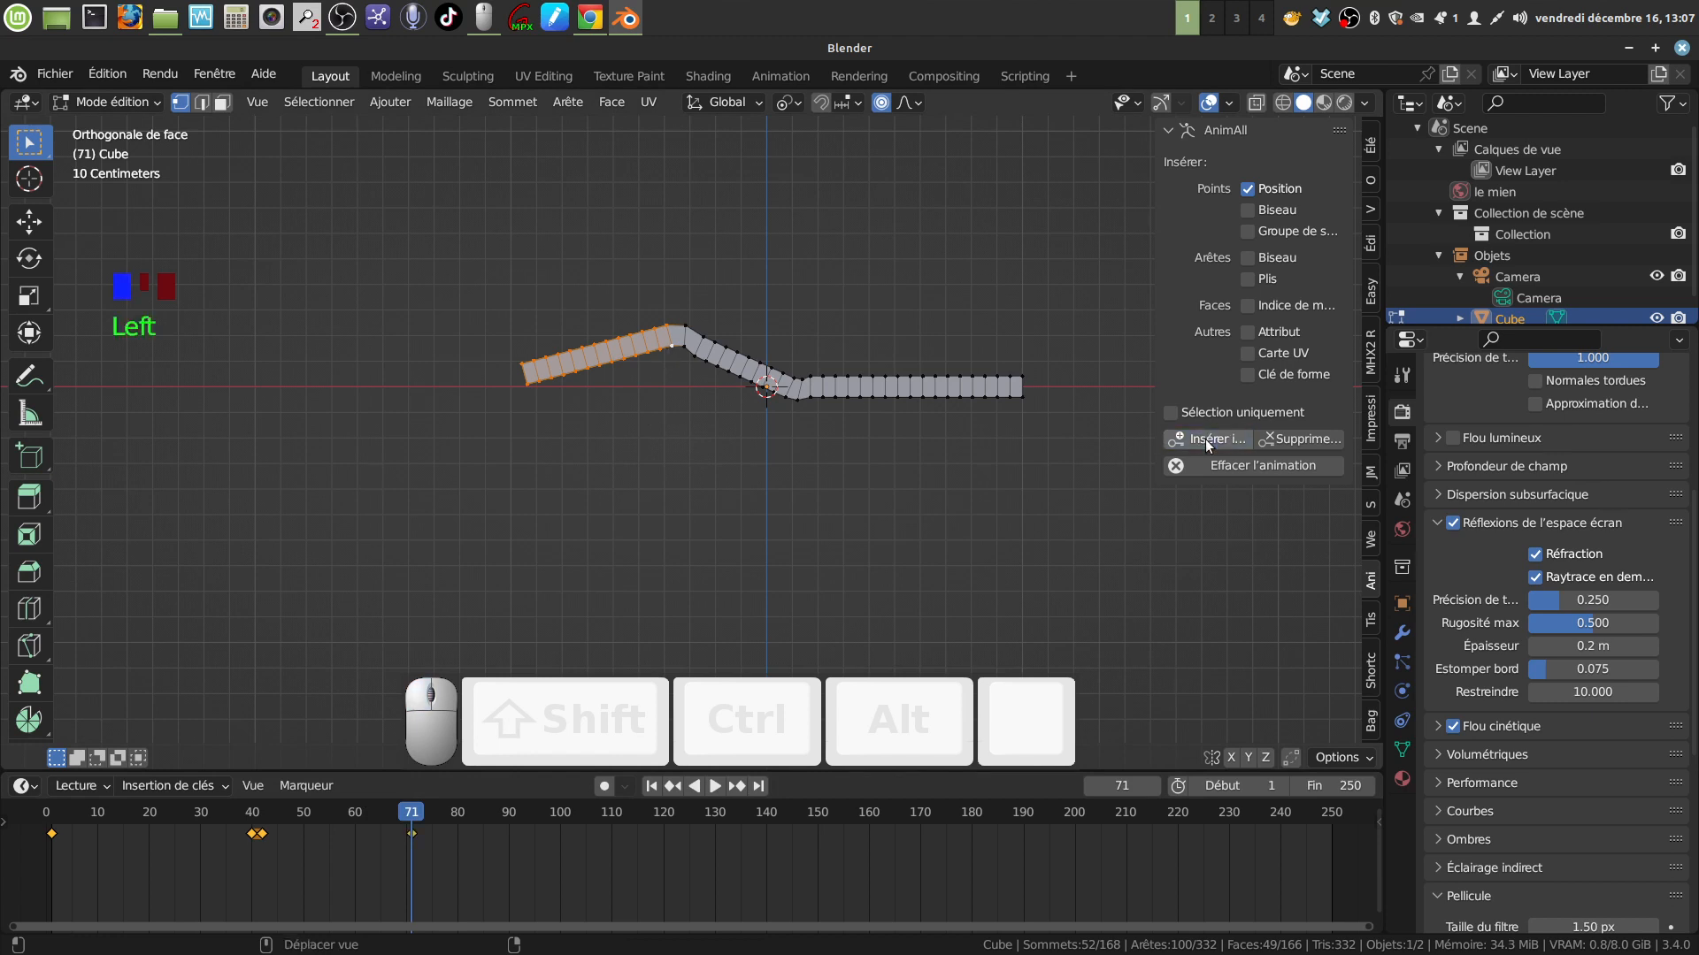
pyautogui.press('Tab')
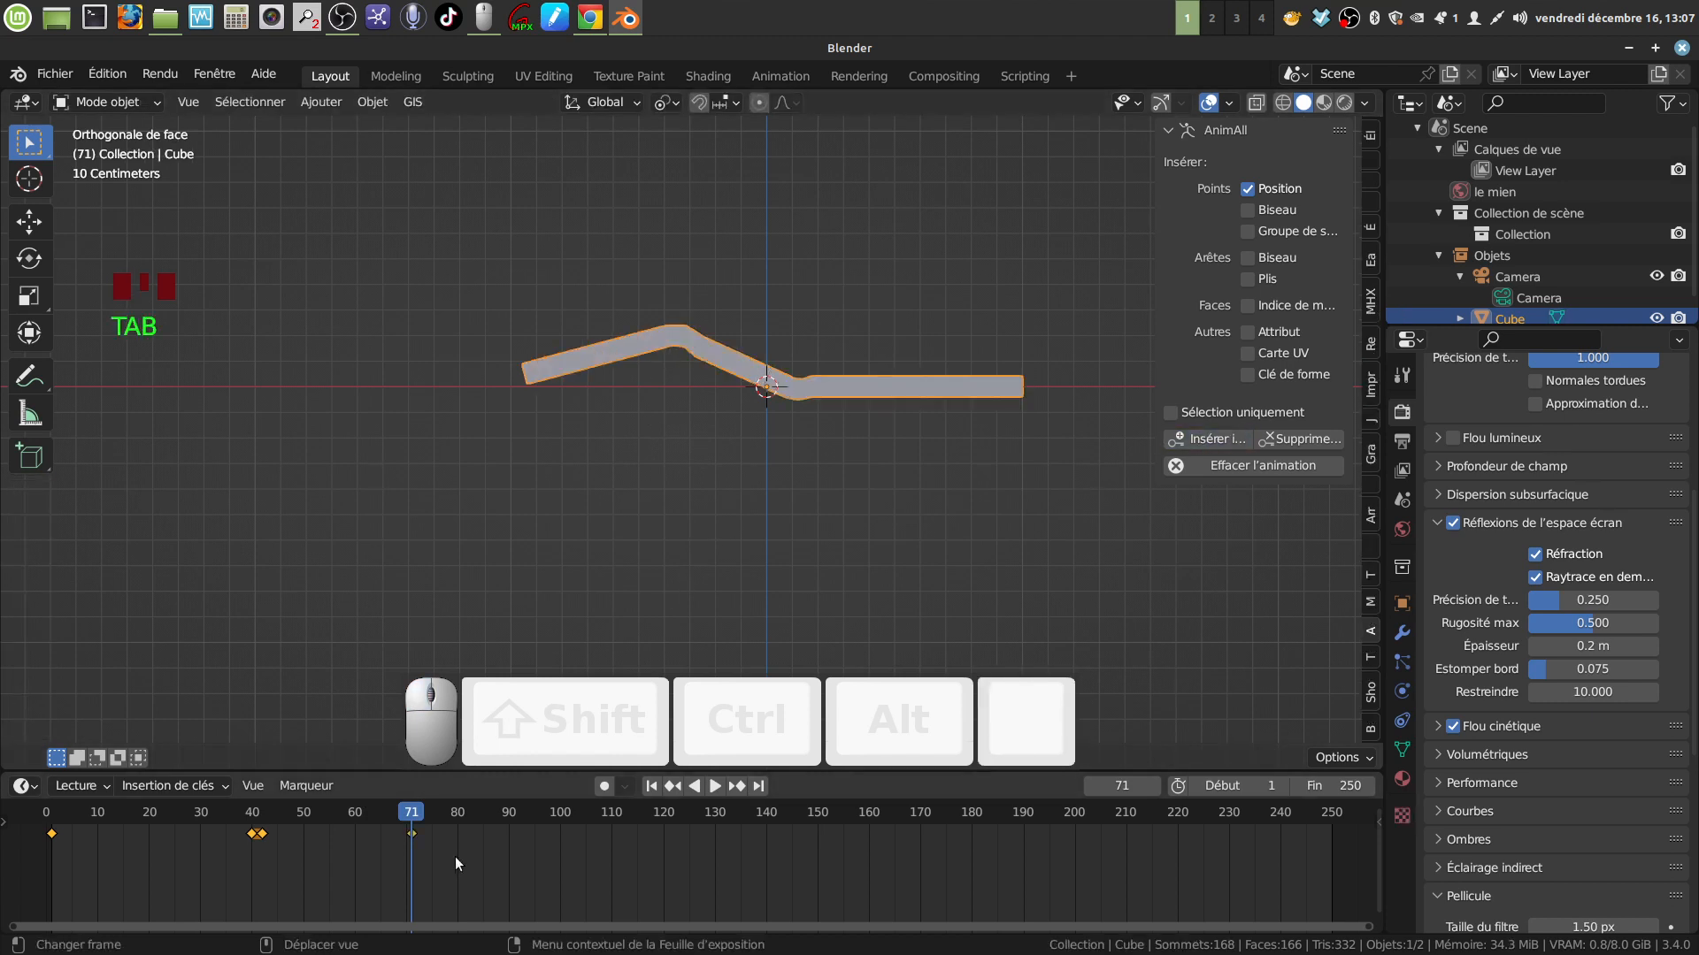
# Scrub back to frame 1 and review the slab's bending animation from a perspective view
pyautogui.click(400, 814)
pyautogui.moveTo(400, 814); pyautogui.dragTo(53, 829)
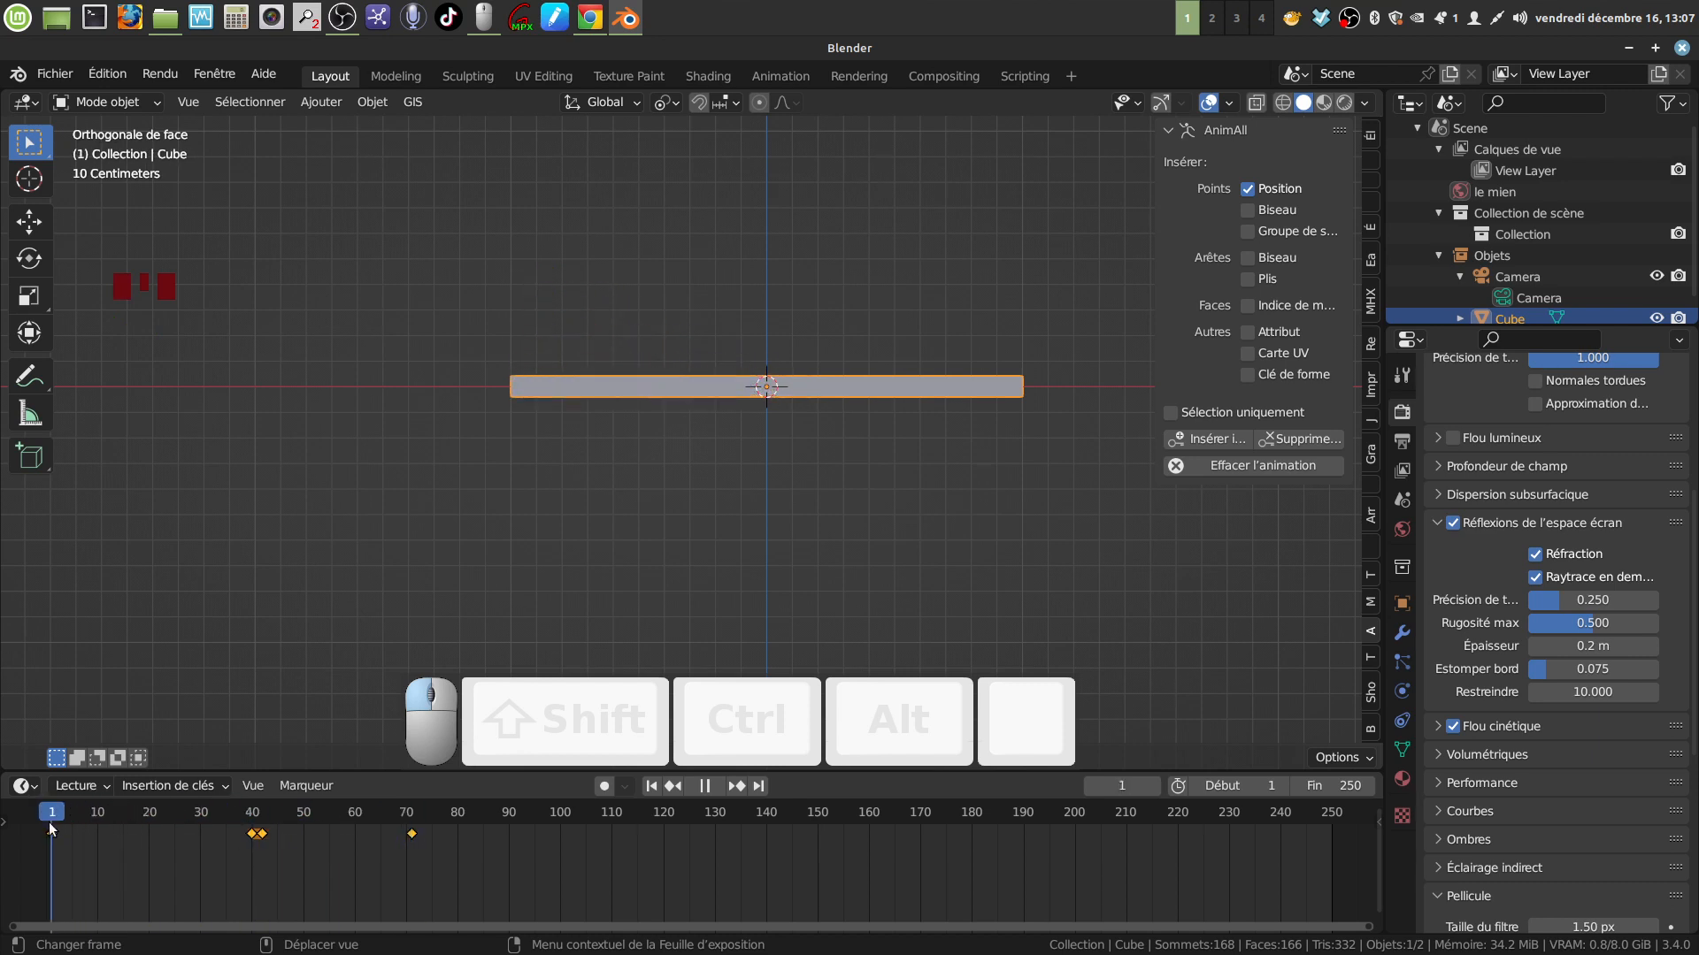
pyautogui.moveTo(659, 469); pyautogui.dragTo(564, 599, button='middle')
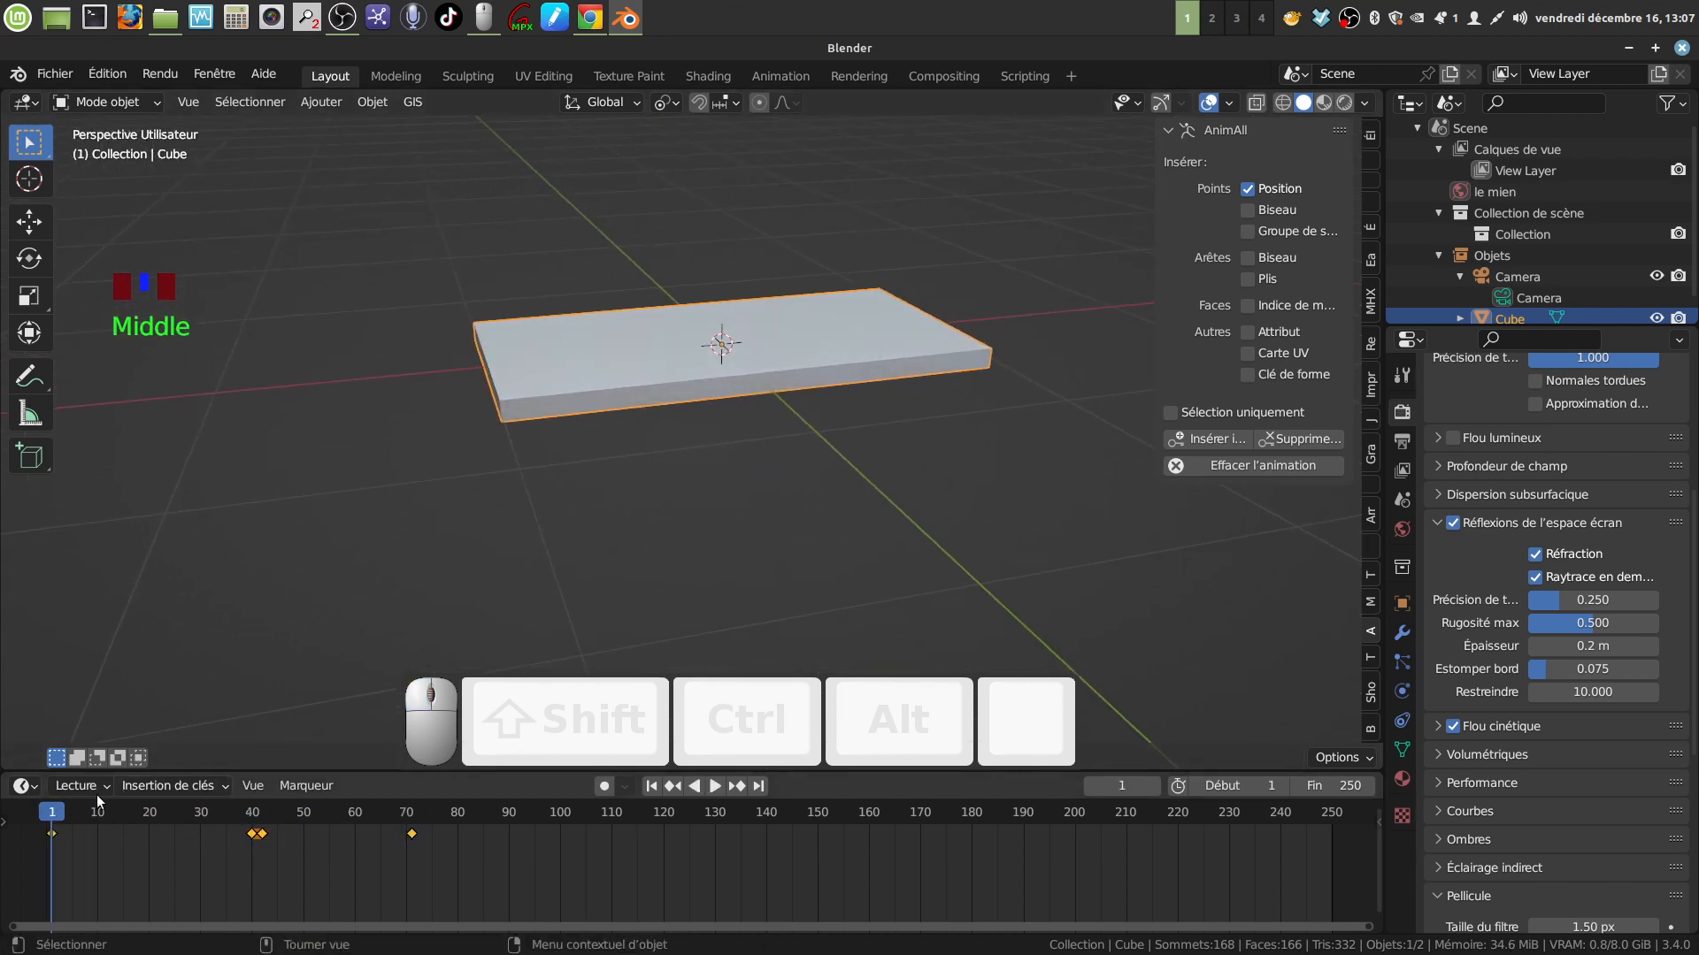
pyautogui.moveTo(53, 819)
pyautogui.mouseDown()
pyautogui.moveTo(415, 809)
pyautogui.moveTo(50, 789)
pyautogui.moveTo(311, 788)
pyautogui.moveTo(406, 801)
pyautogui.moveTo(63, 796)
pyautogui.moveTo(409, 821)
pyautogui.moveTo(242, 794)
pyautogui.moveTo(55, 800)
pyautogui.moveTo(406, 815)
pyautogui.moveTo(49, 819)
pyautogui.moveTo(410, 821)
pyautogui.moveTo(55, 819)
pyautogui.mouseUp()
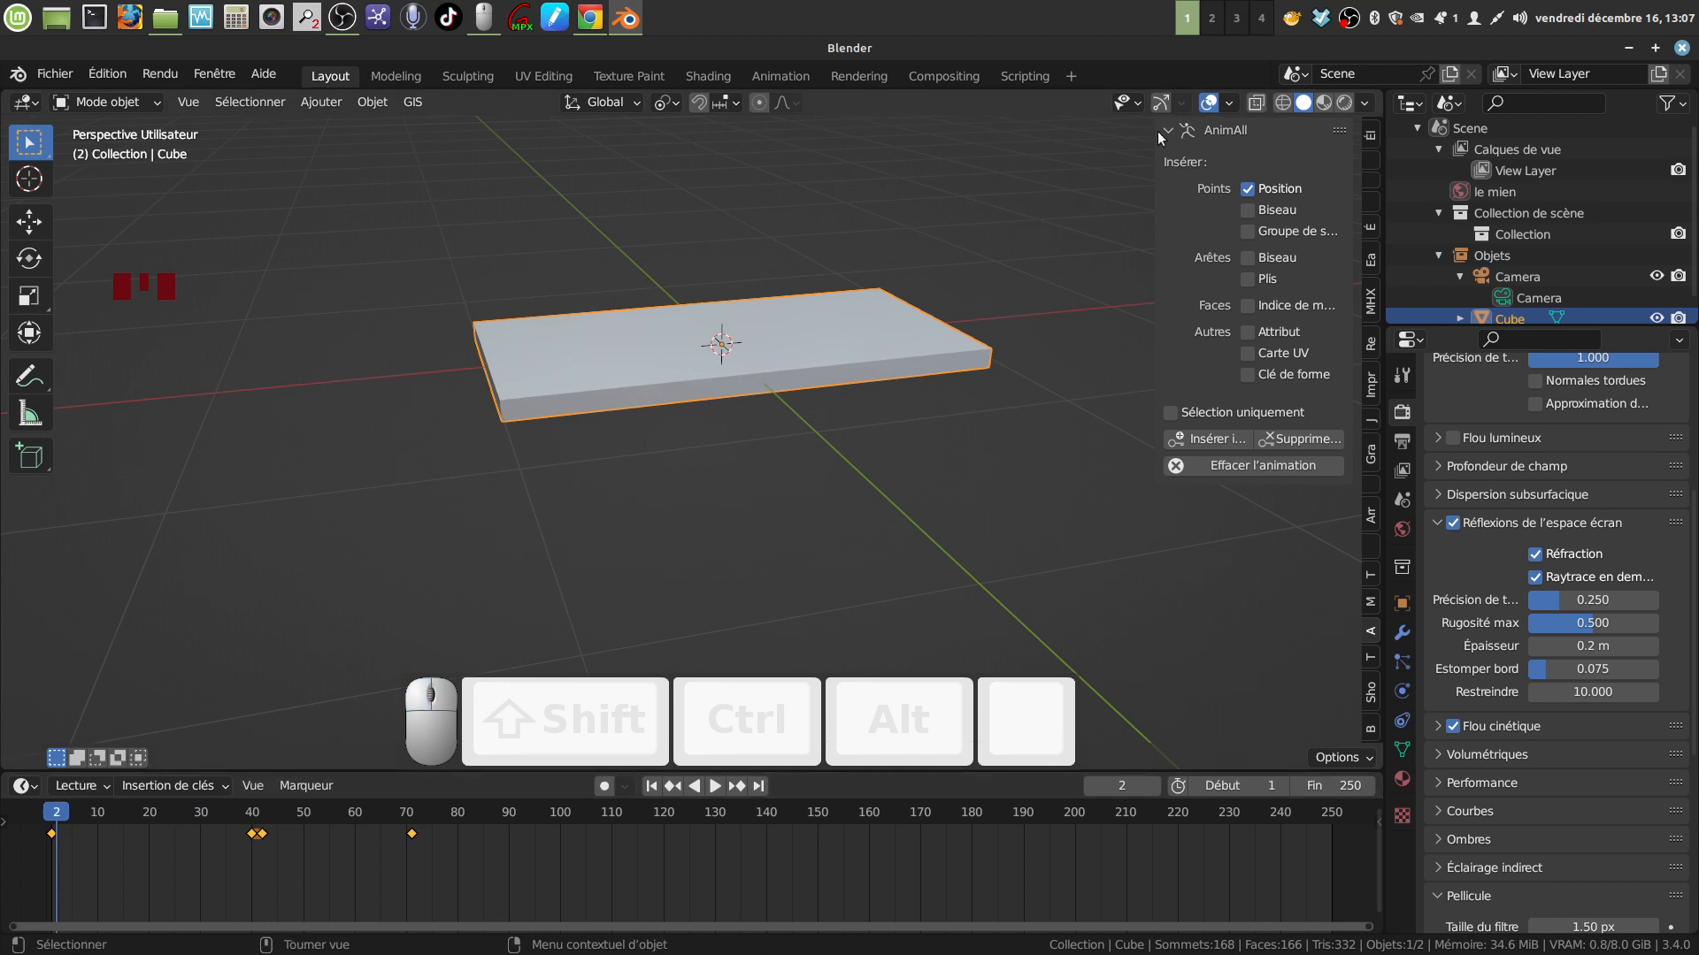
pyautogui.rightClick(1351, 17)
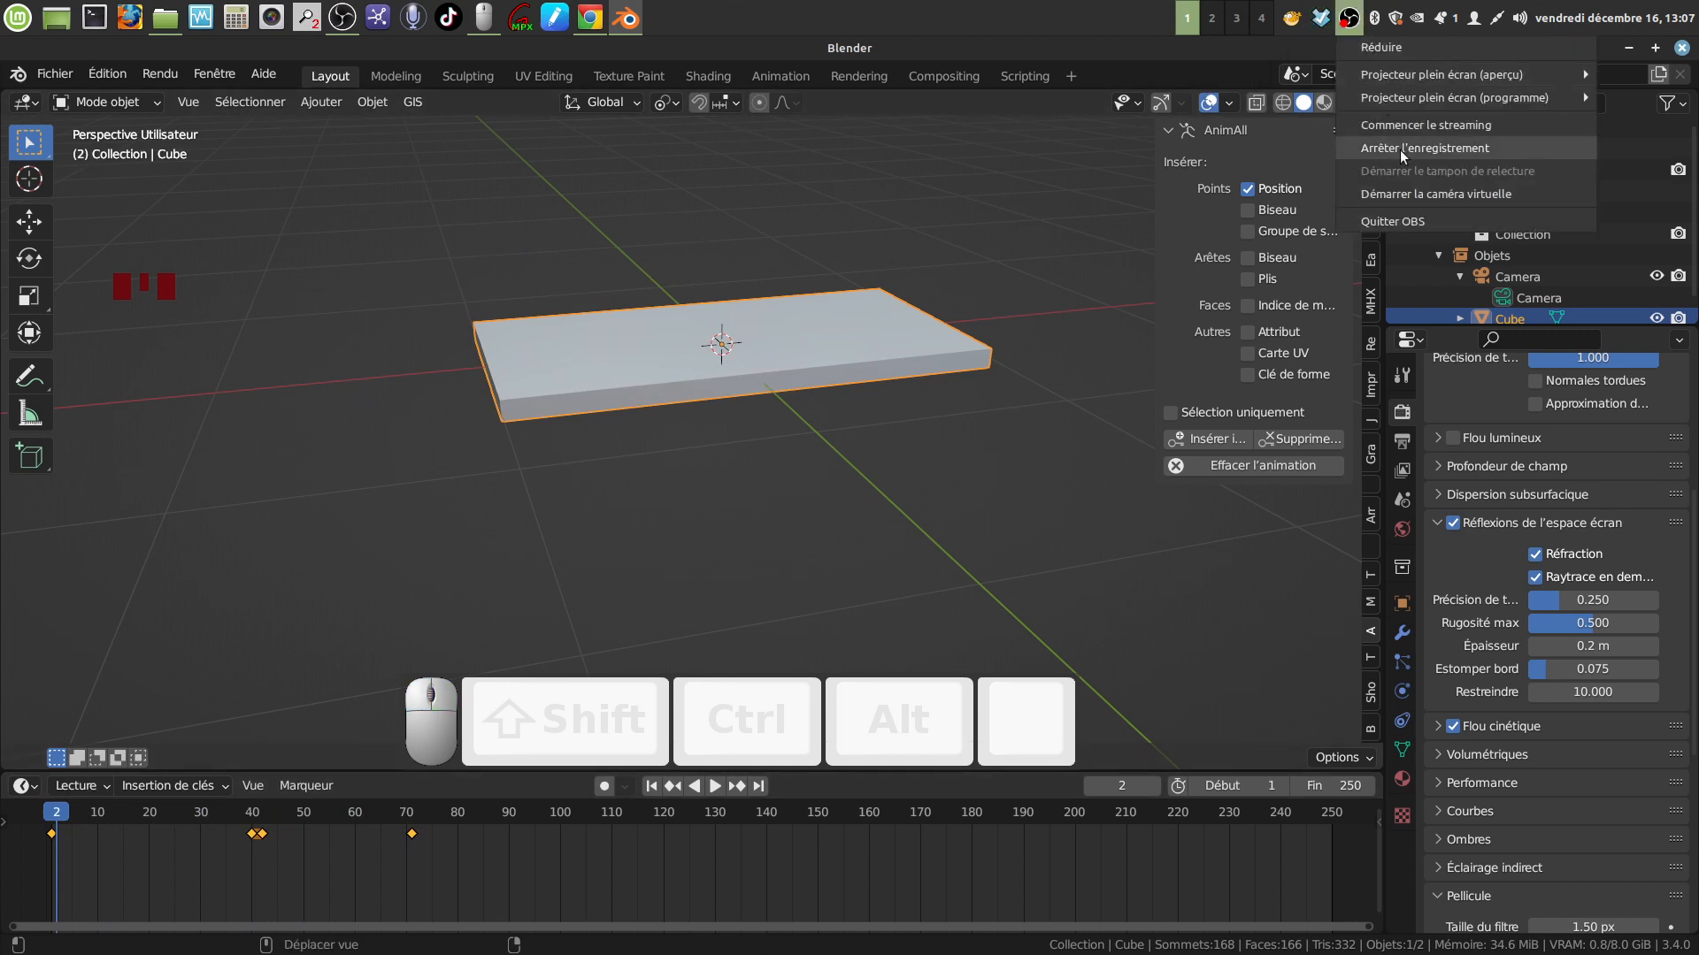